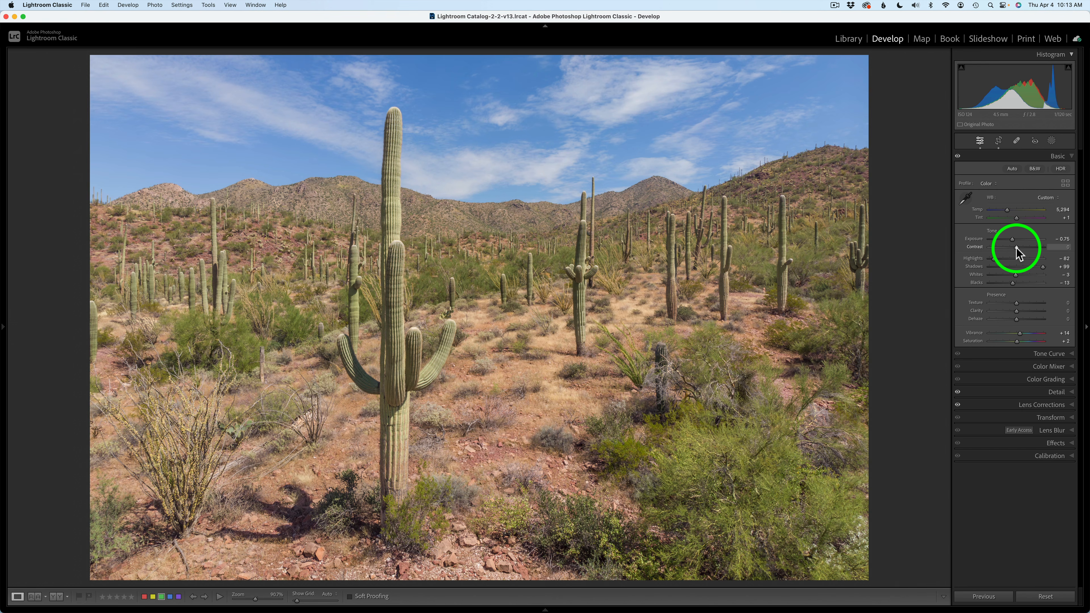
Review the cactus photo's Detail, Lens Corrections and Crop & Straighten settings.
click(1047, 392)
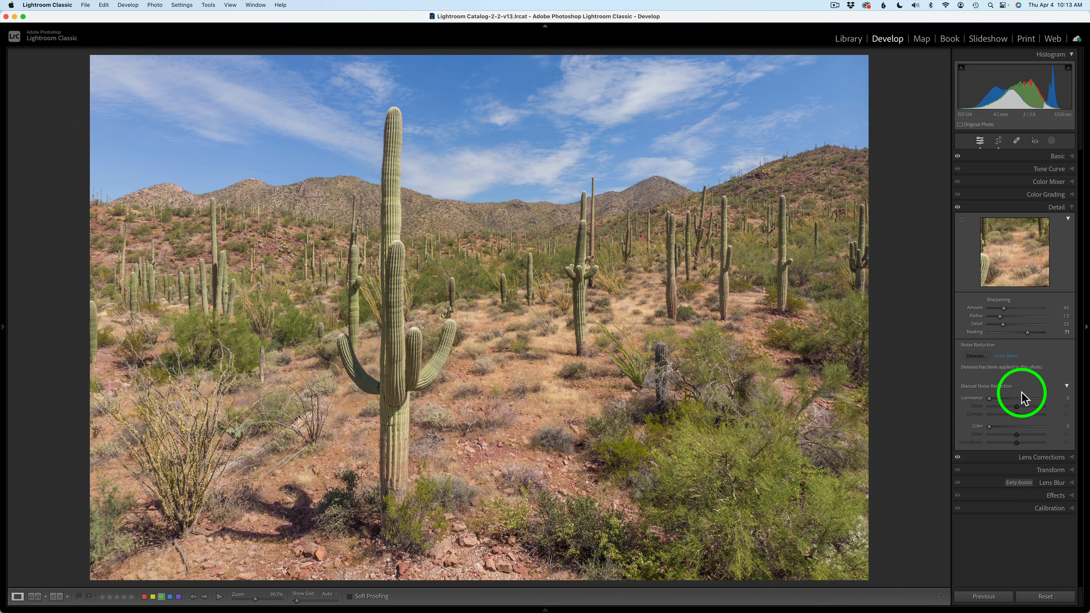
click(1040, 458)
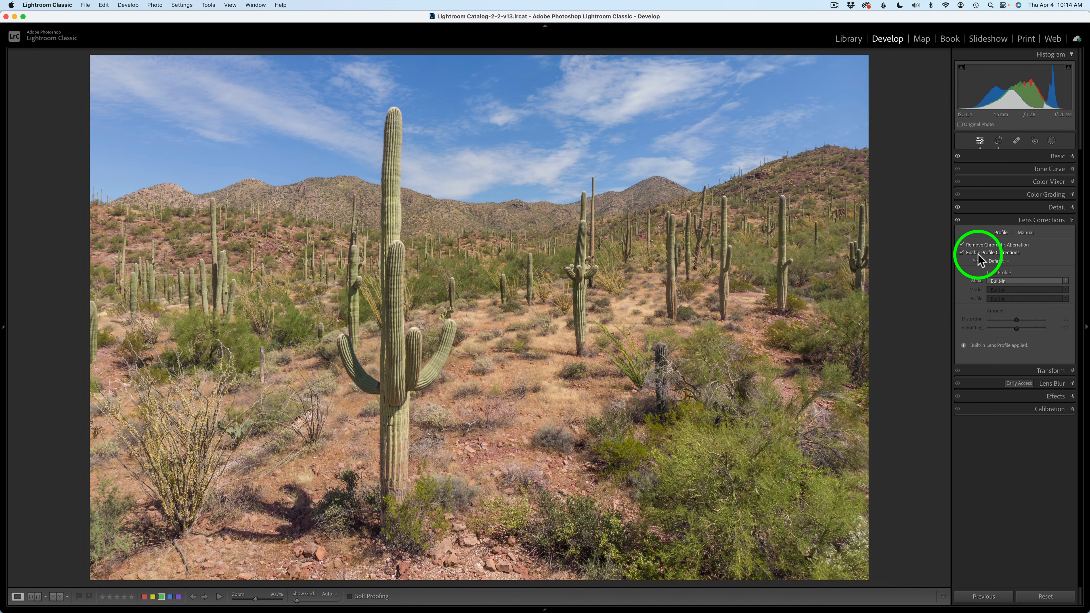
click(999, 140)
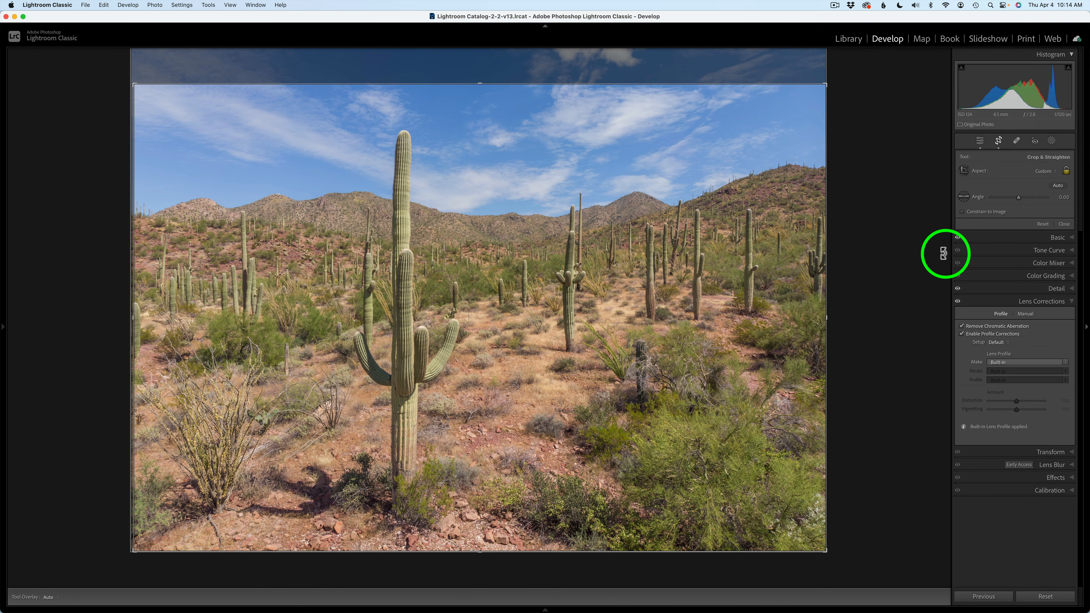
click(979, 141)
Send the developed cactus photo to Adobe Photoshop 2024 for editing.
right_click(629, 266)
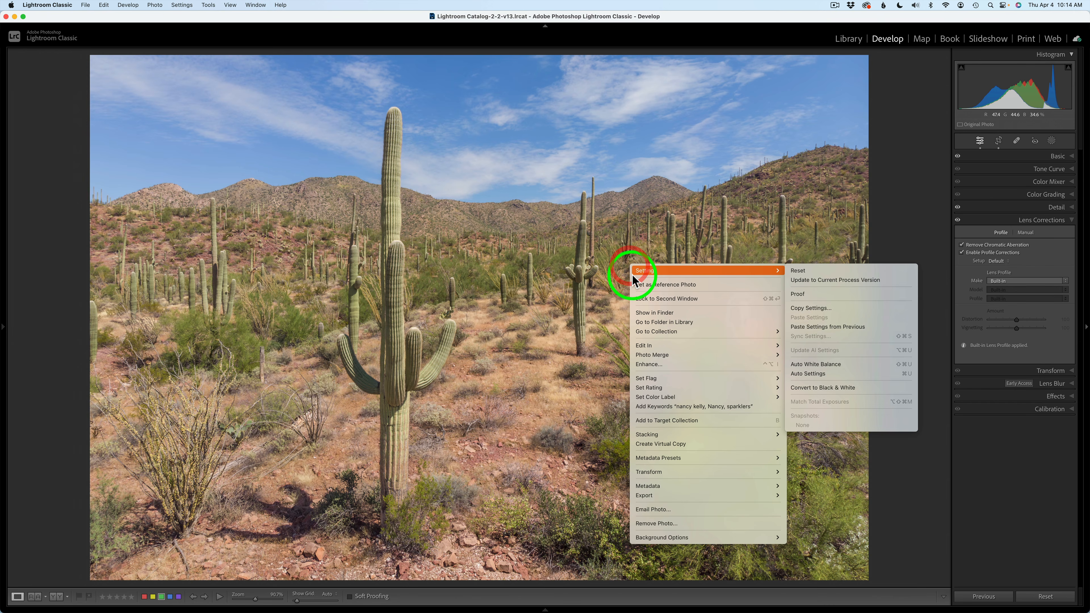
mouse_move(652, 344)
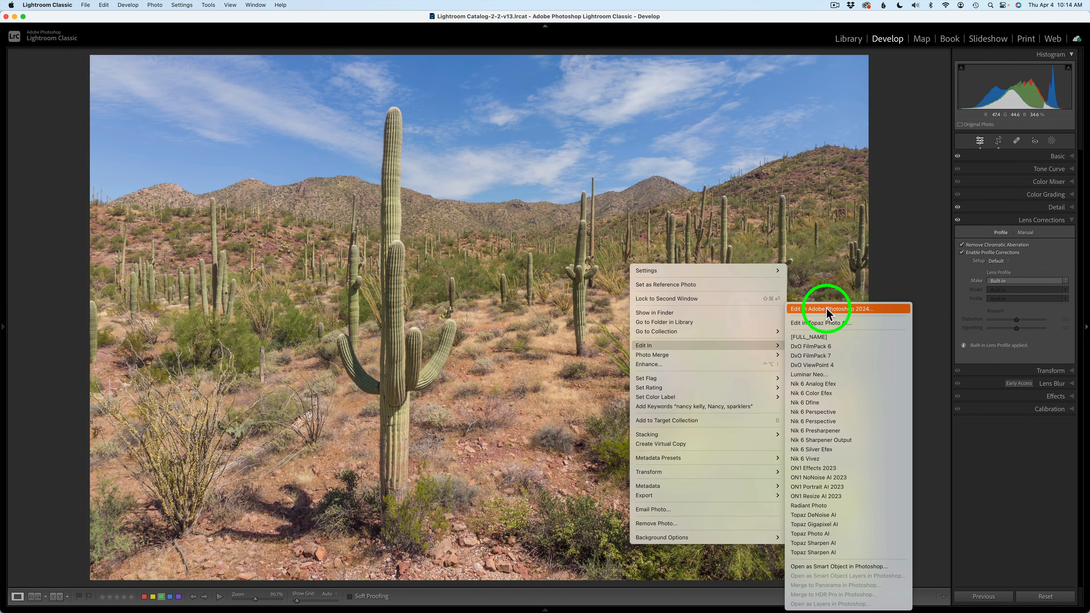
click(834, 308)
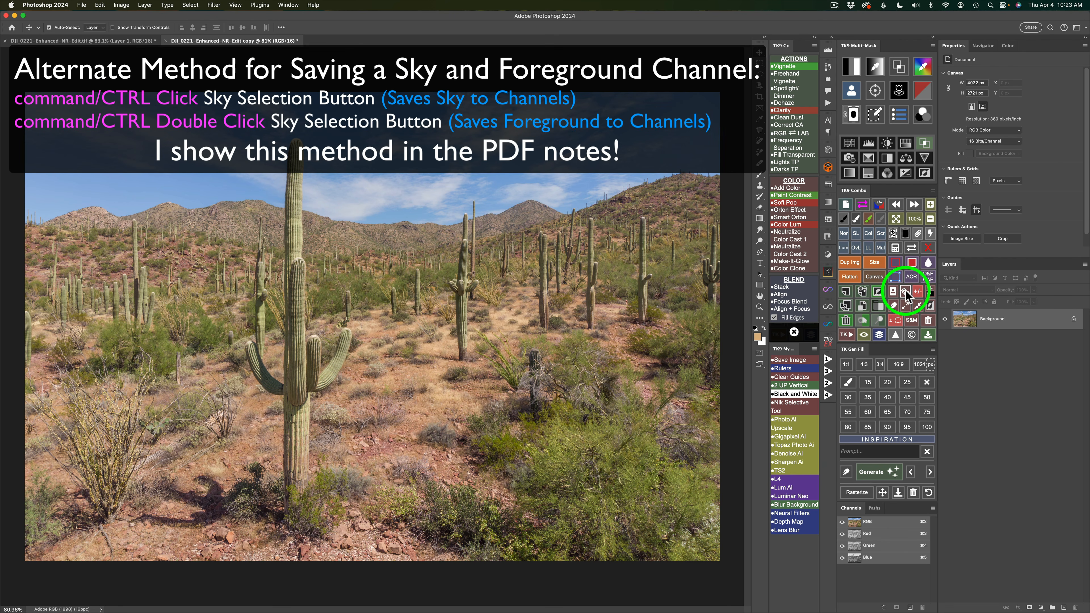
Select the sky and save the selection as a new channel named Sky.
click(906, 290)
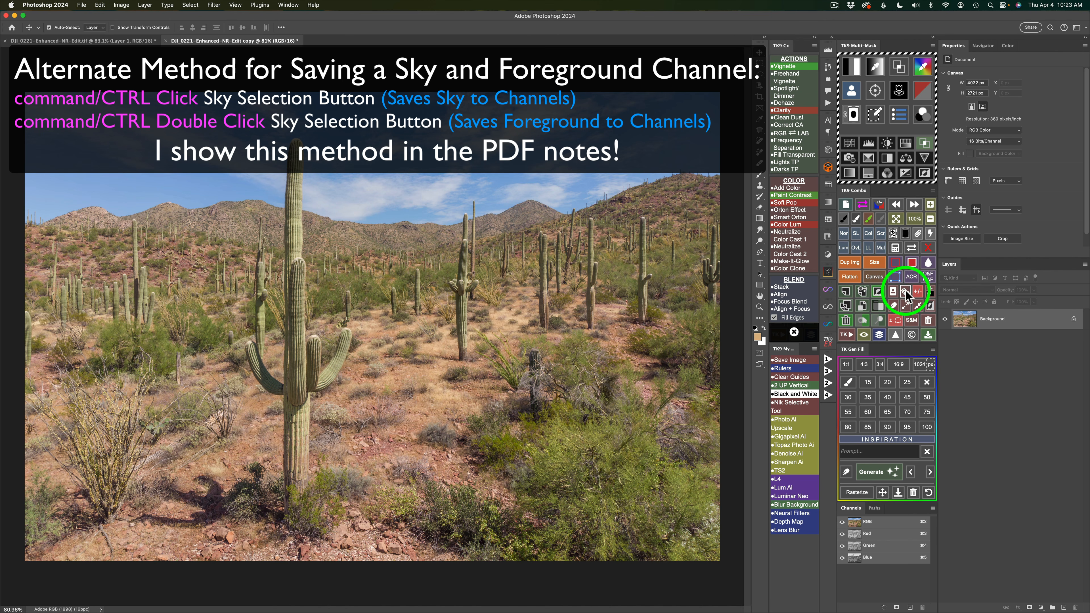
click(930, 292)
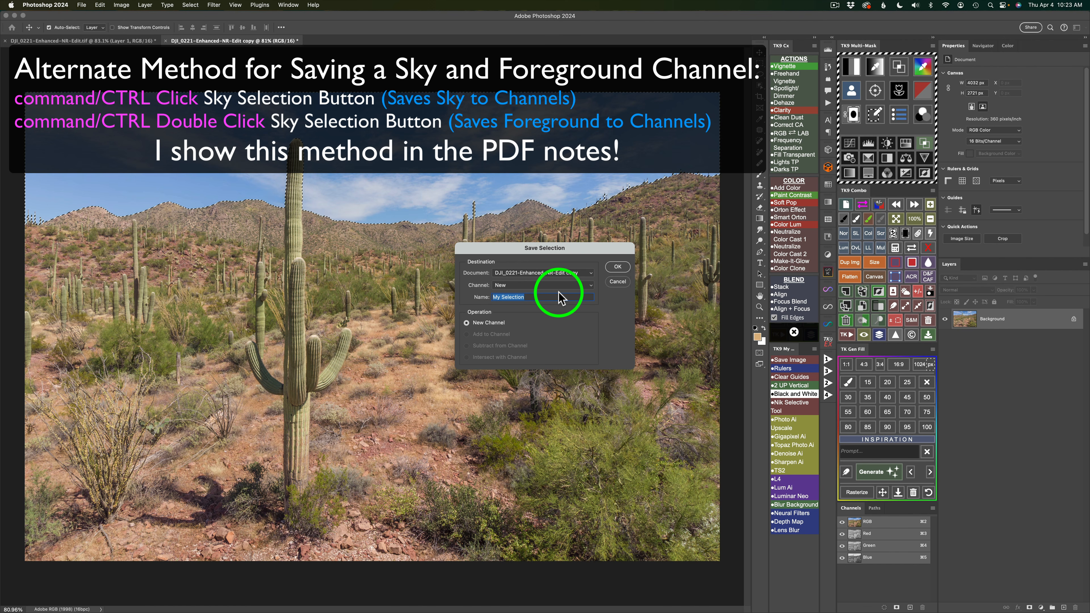
text(Sky)
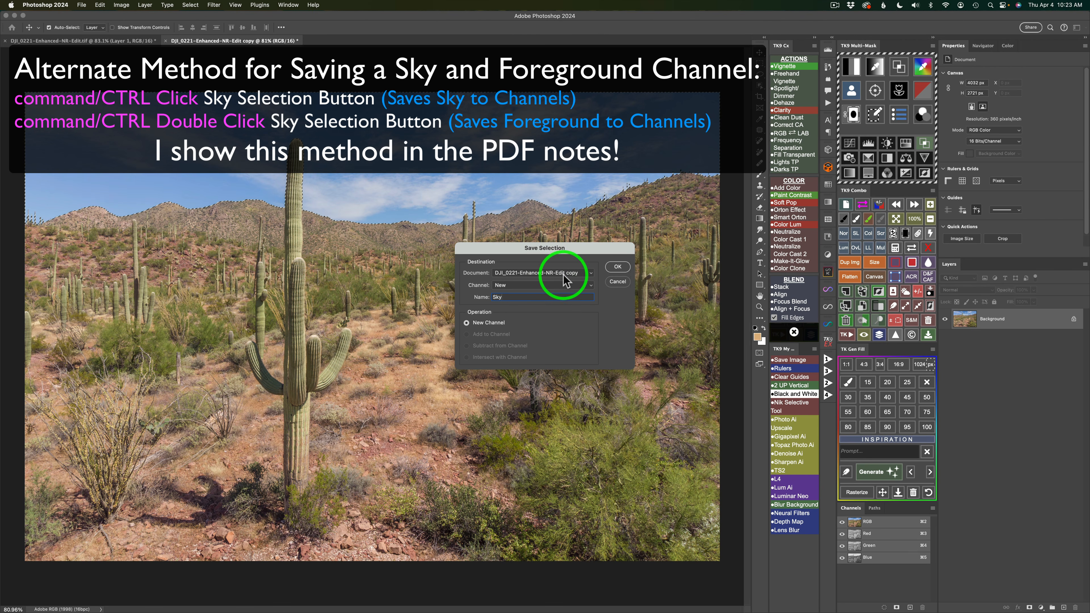
click(618, 267)
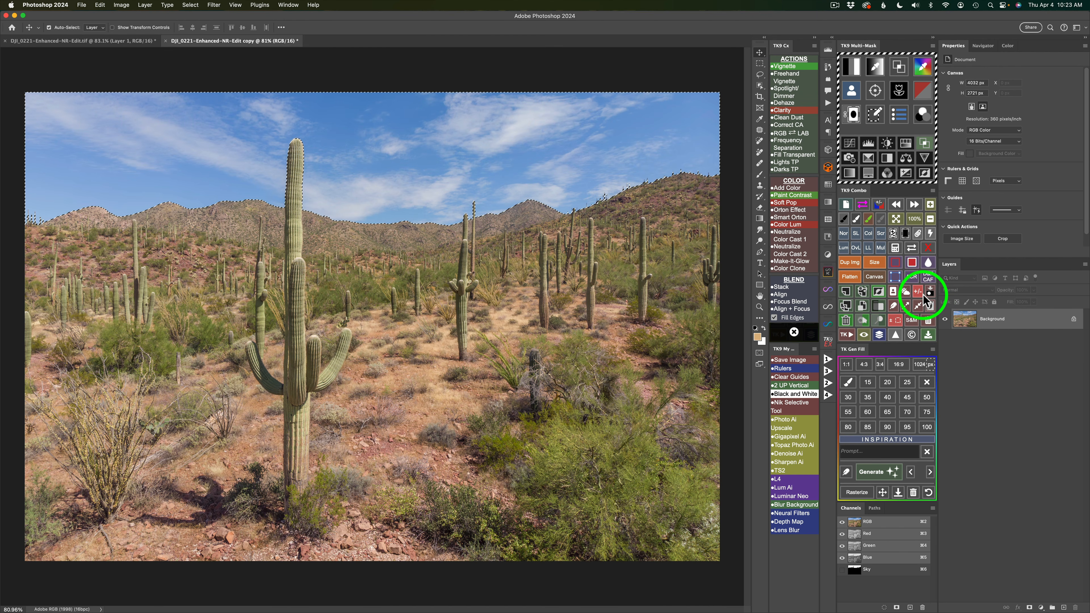
Select the foreground and save the selection as a new channel named FG.
click(905, 293)
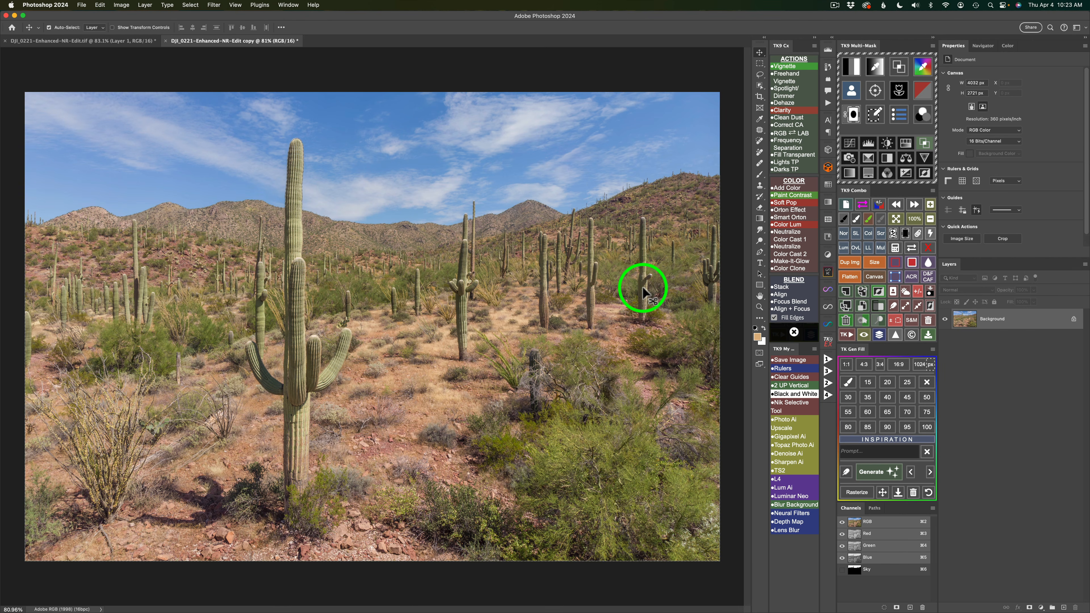
click(930, 292)
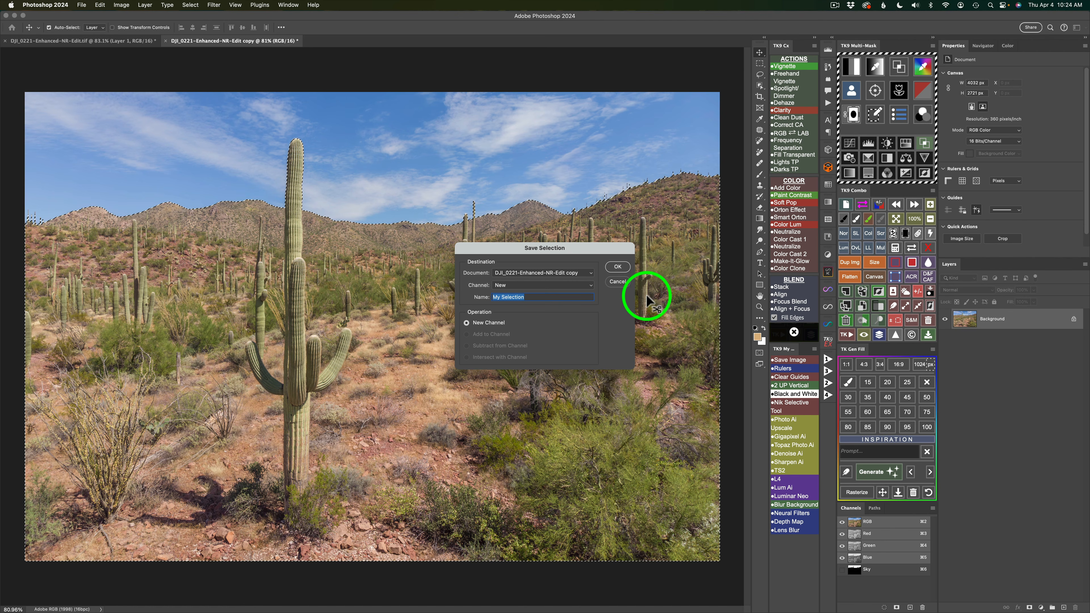
text(FG)
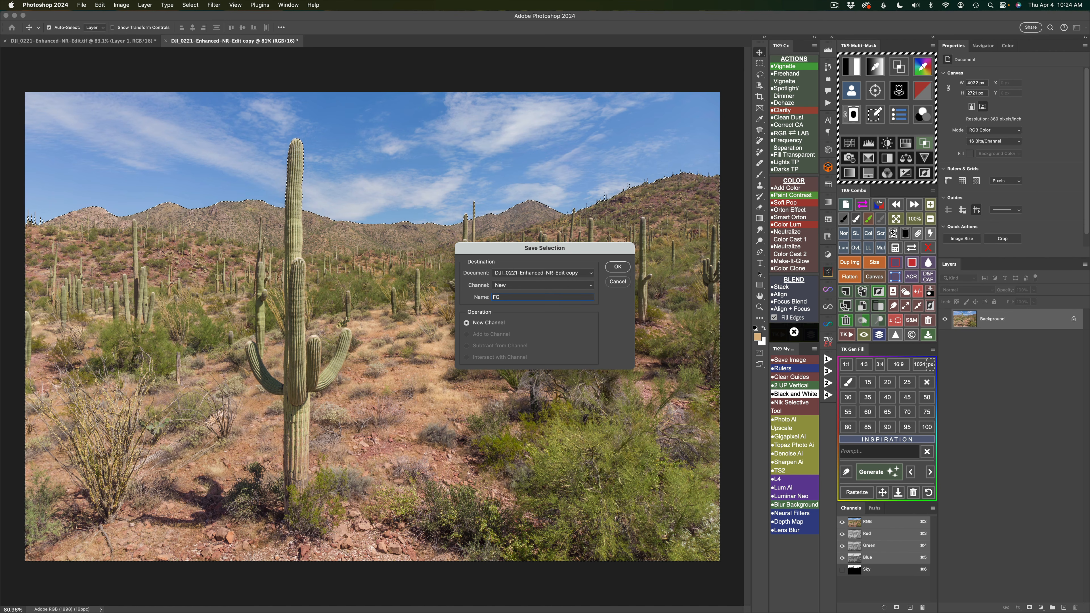
click(617, 266)
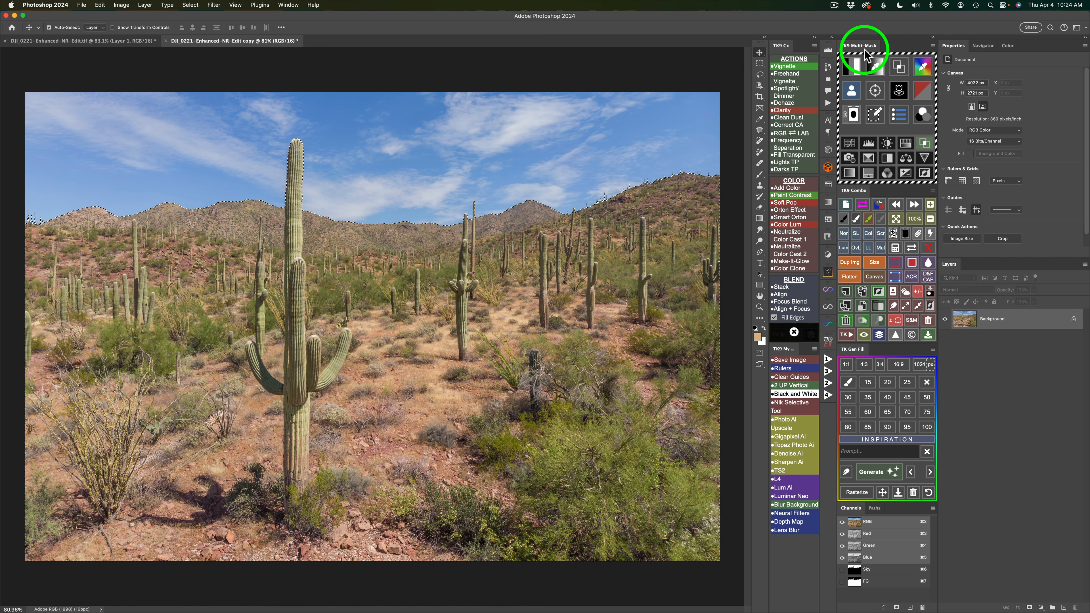
Generate the level 3 midtones luminosity mask, apply it to a color grading layer, and duplicate that masked layer.
click(852, 69)
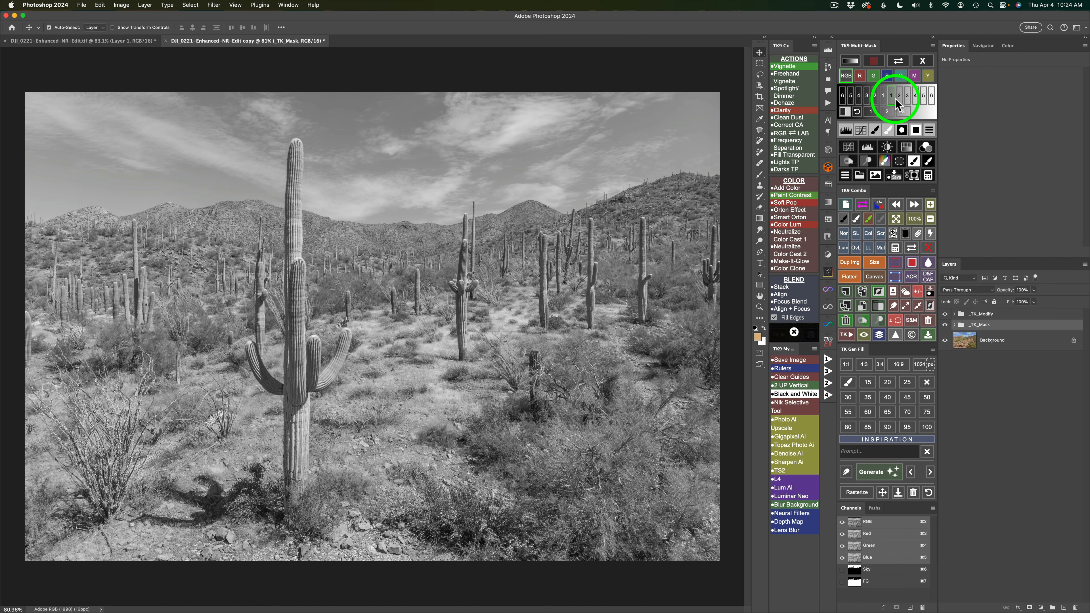
click(887, 113)
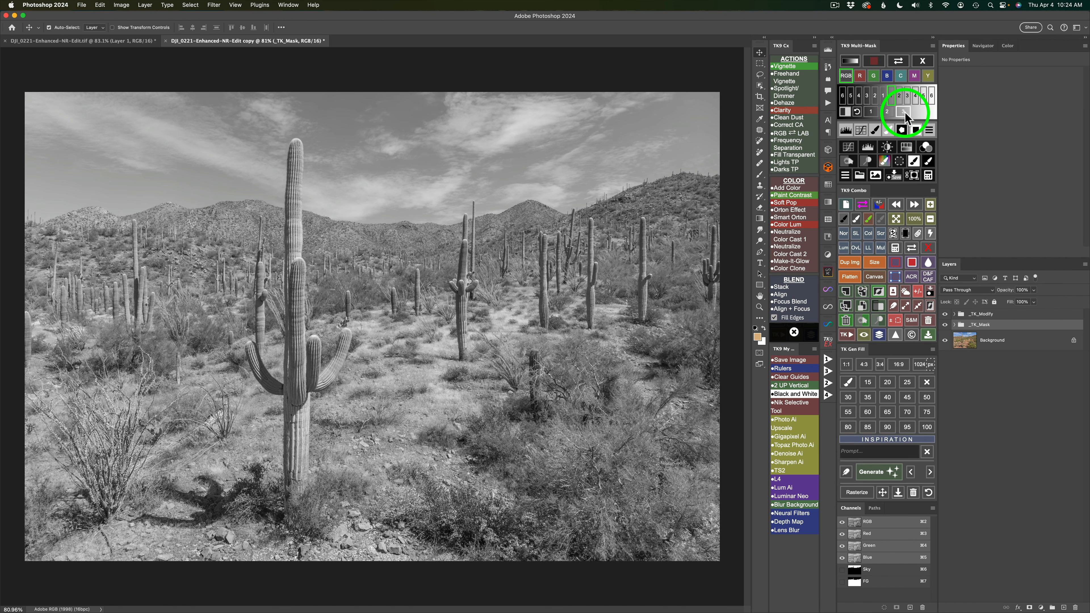
click(906, 115)
click(904, 112)
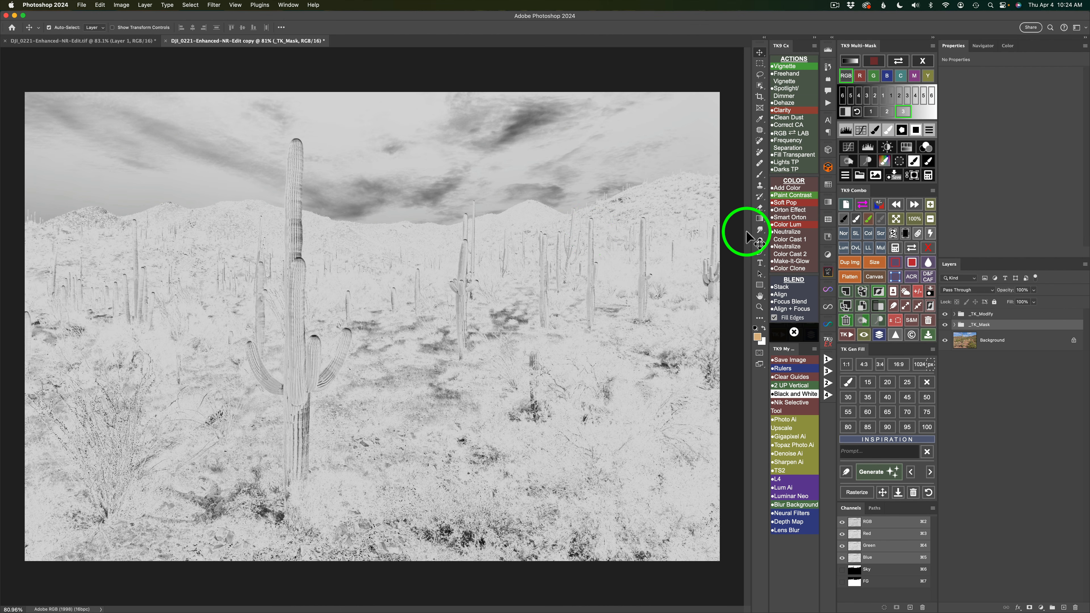
click(927, 148)
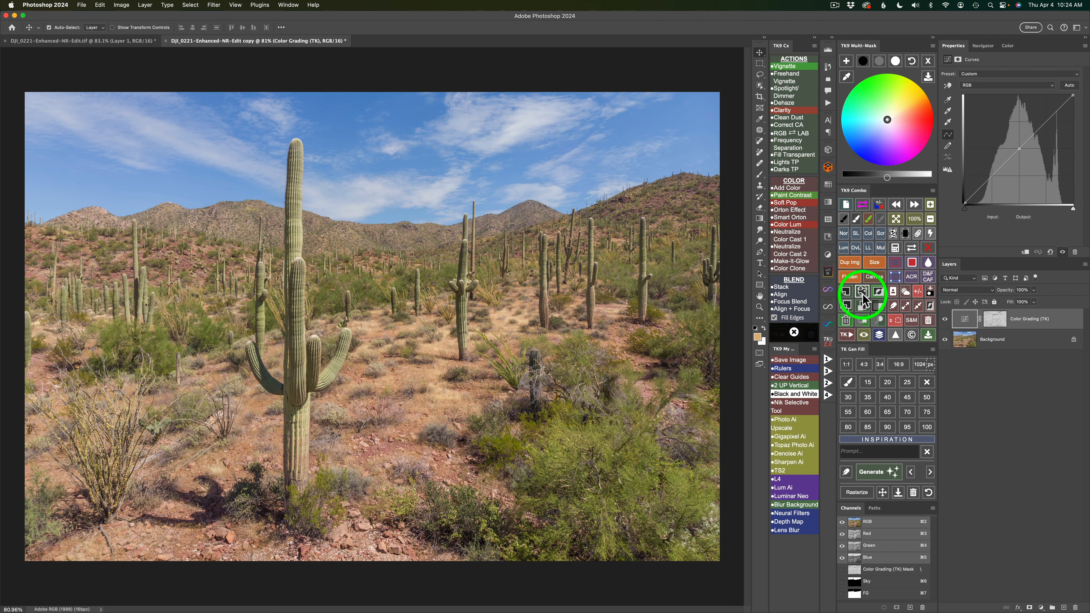
click(844, 306)
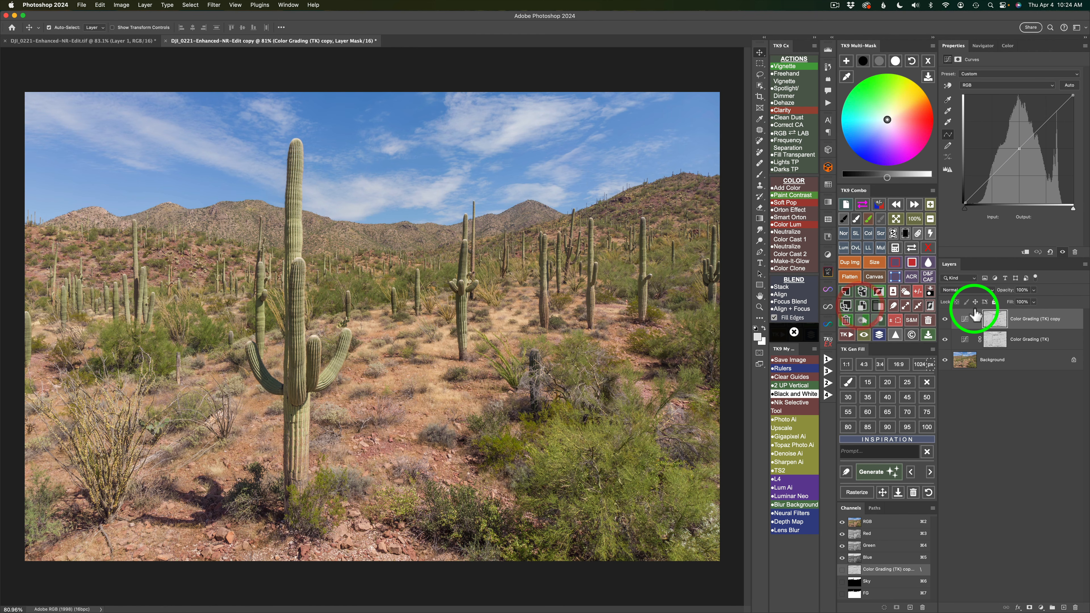
Intersect the mask of the lower color grading layer with the saved FG channel.
click(966, 342)
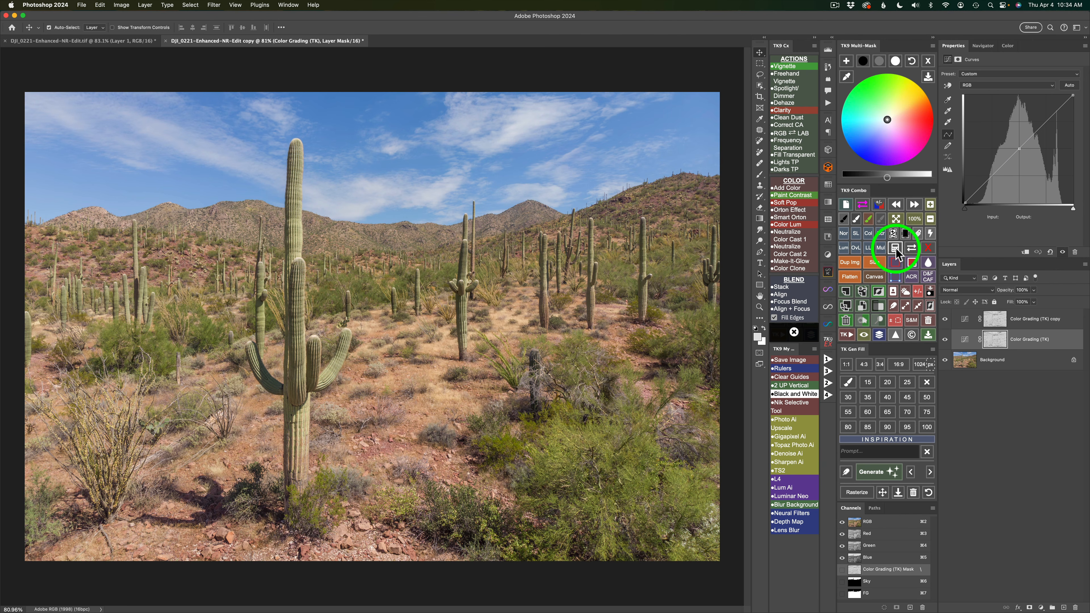
click(896, 248)
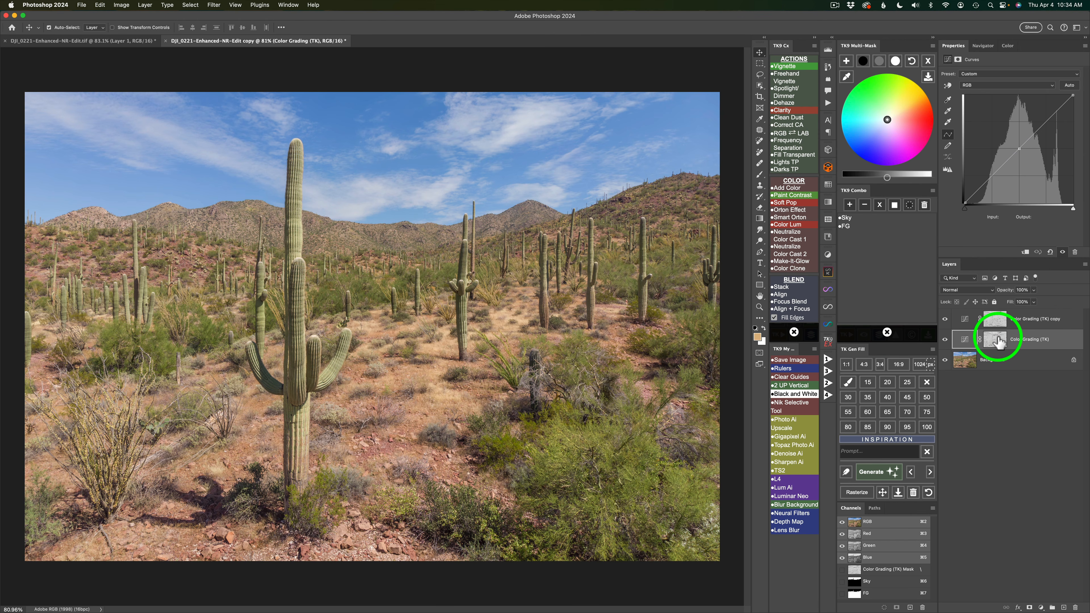
click(845, 226)
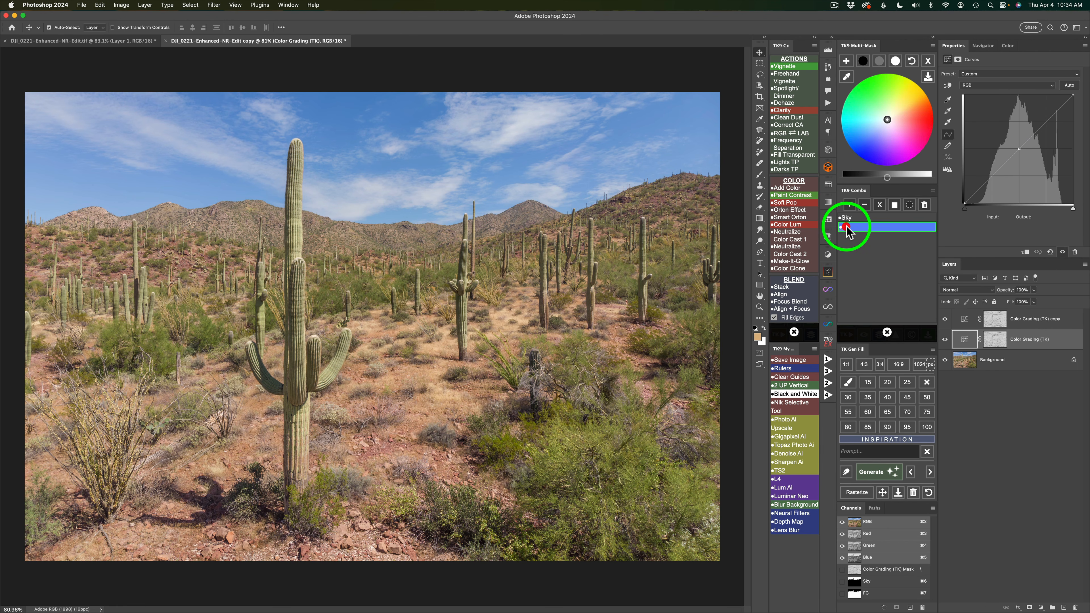
click(847, 226)
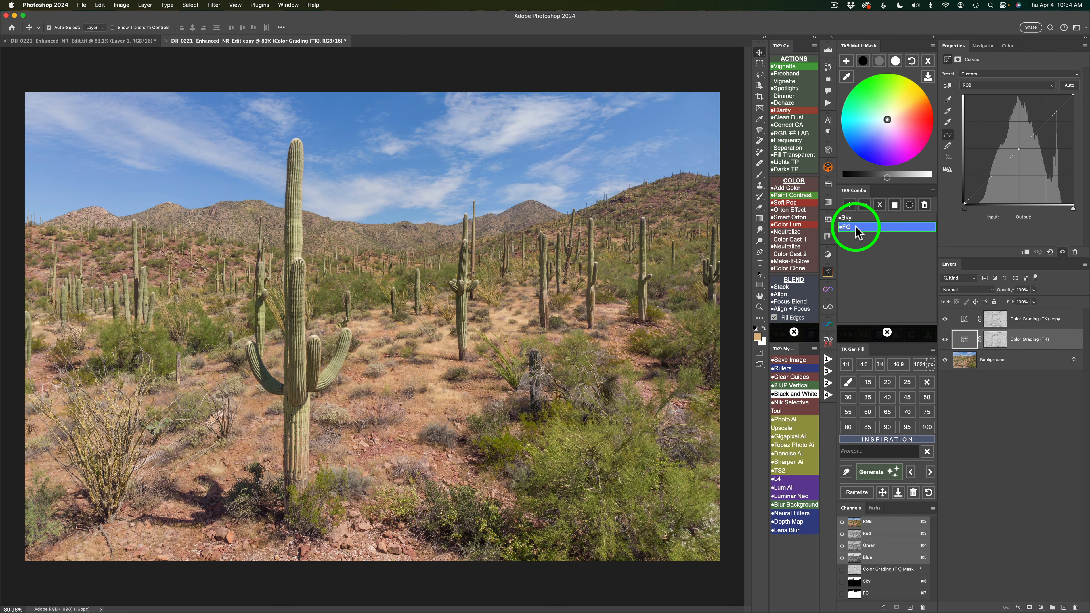
click(880, 205)
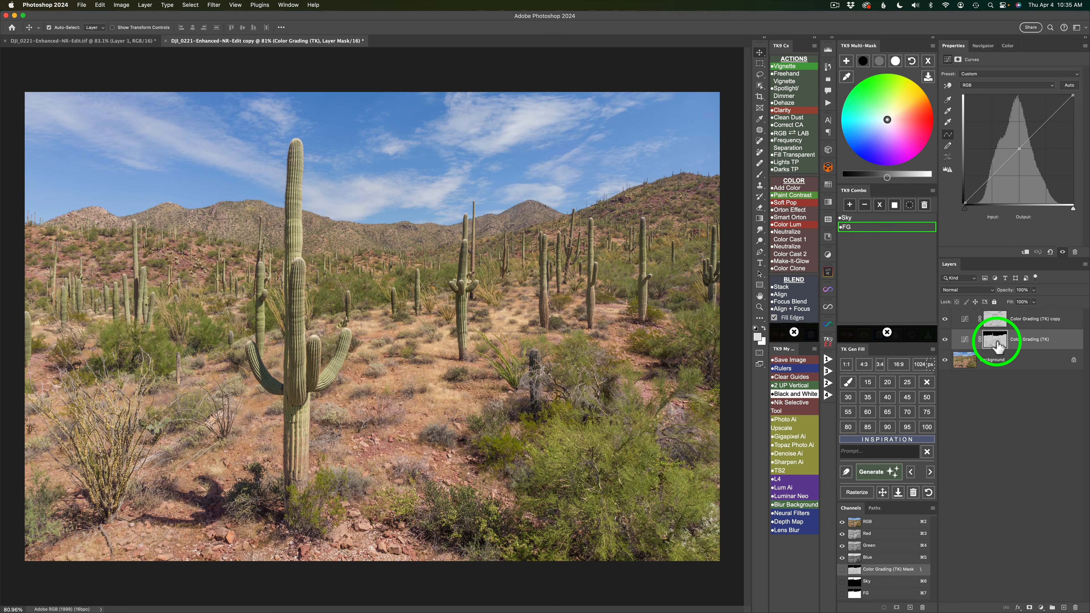
Intersect the mask of the color grading layer copy with the saved Sky channel.
click(964, 323)
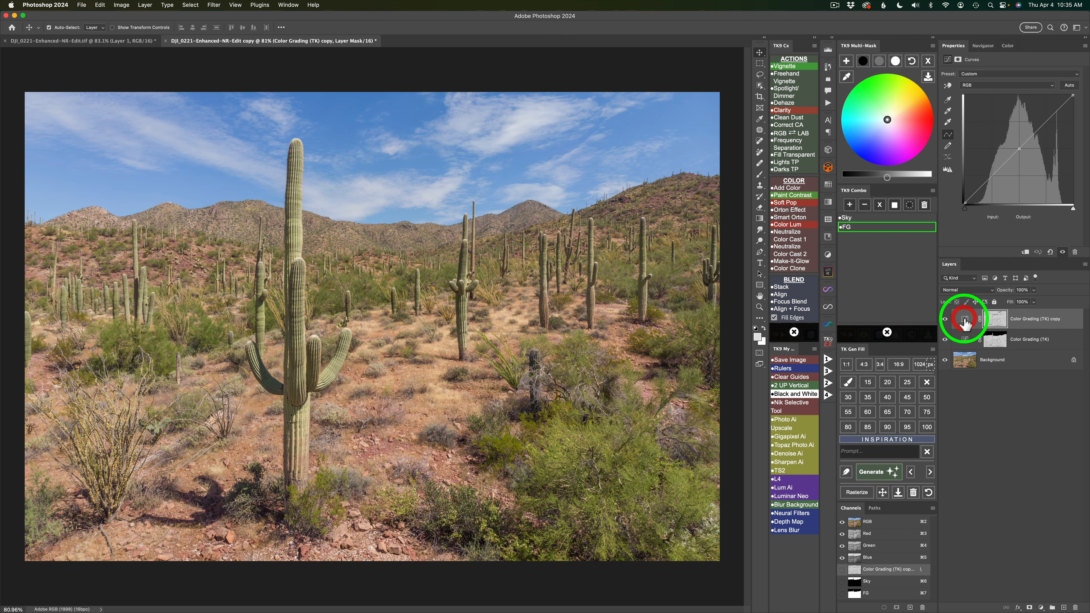
click(860, 218)
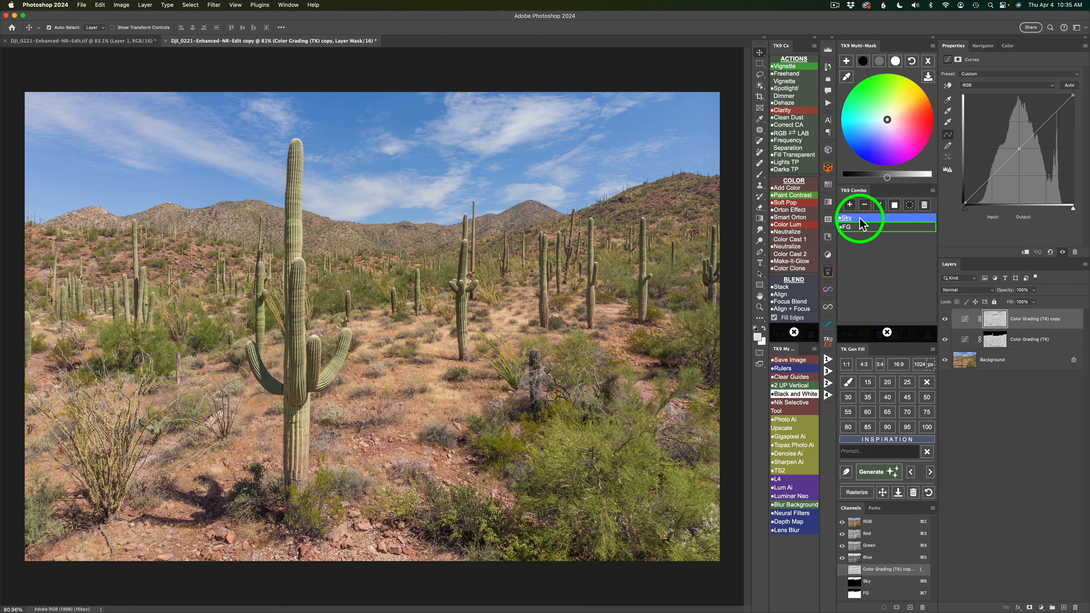
click(879, 206)
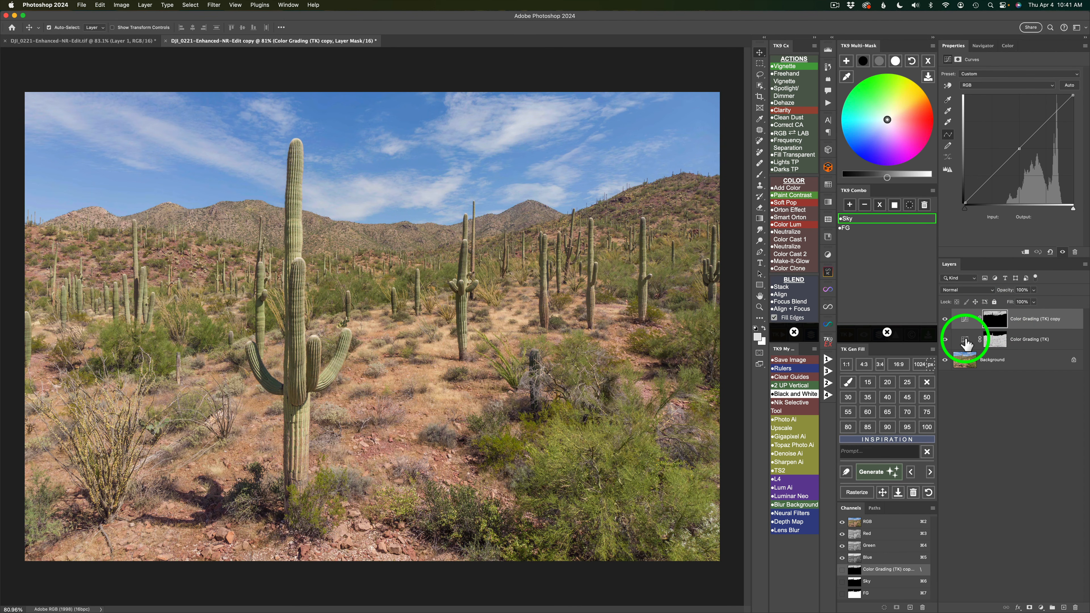
Adjust the foreground color grading layer's brightness to -33 in the shadows, 21 in the highlights and -12 in the midtones.
click(965, 344)
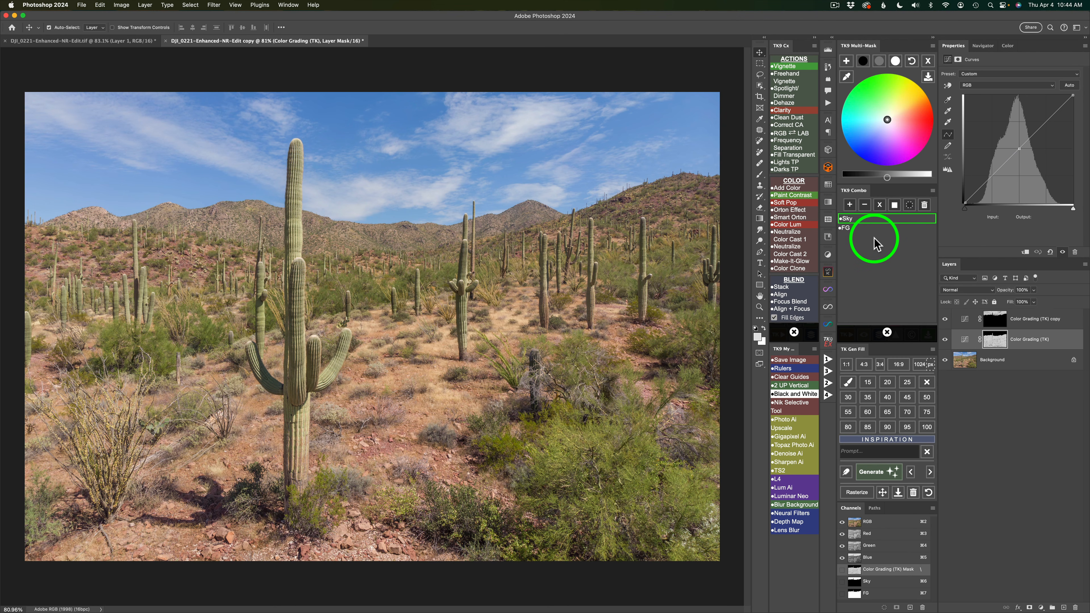
click(887, 331)
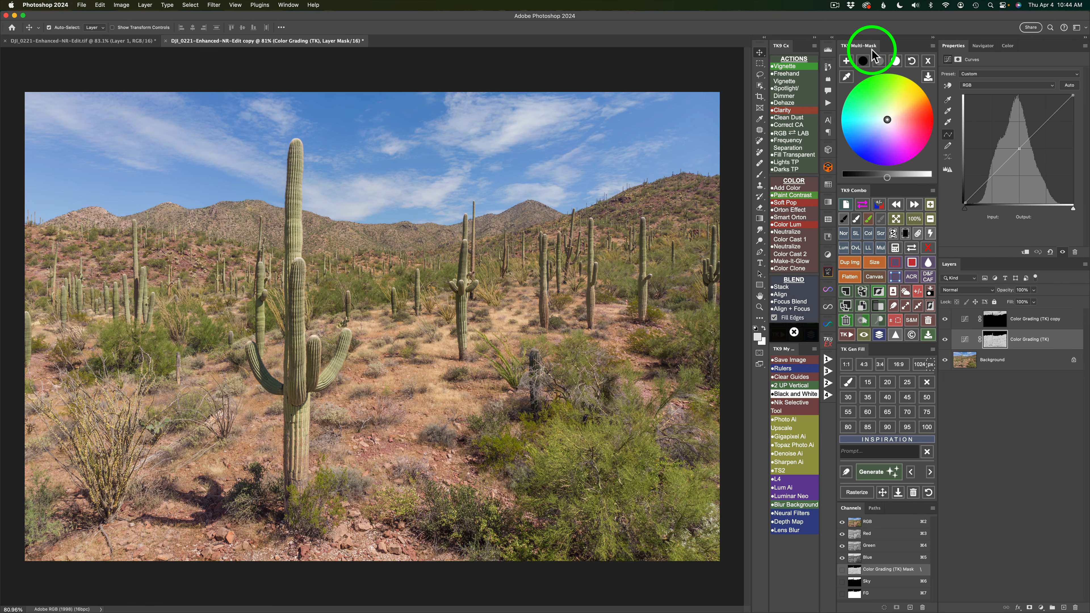
click(865, 62)
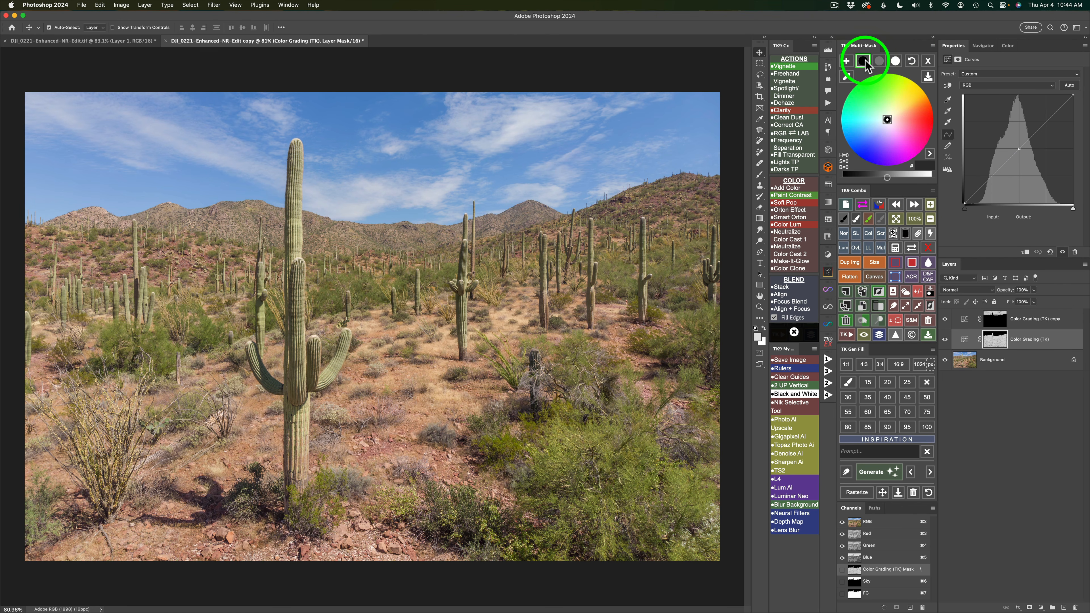
drag(887, 177, 864, 178)
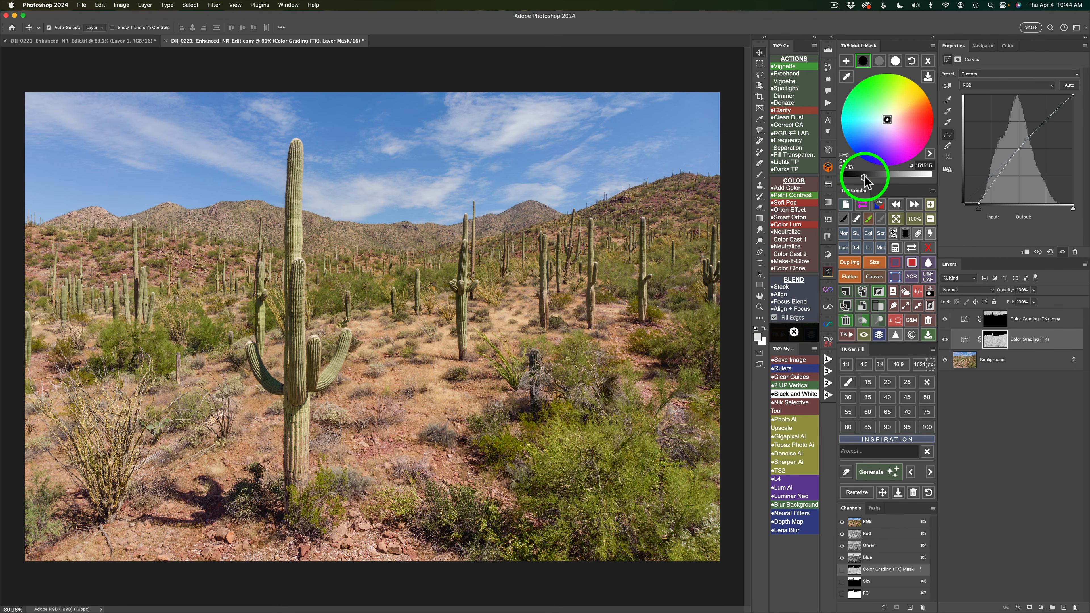
click(896, 61)
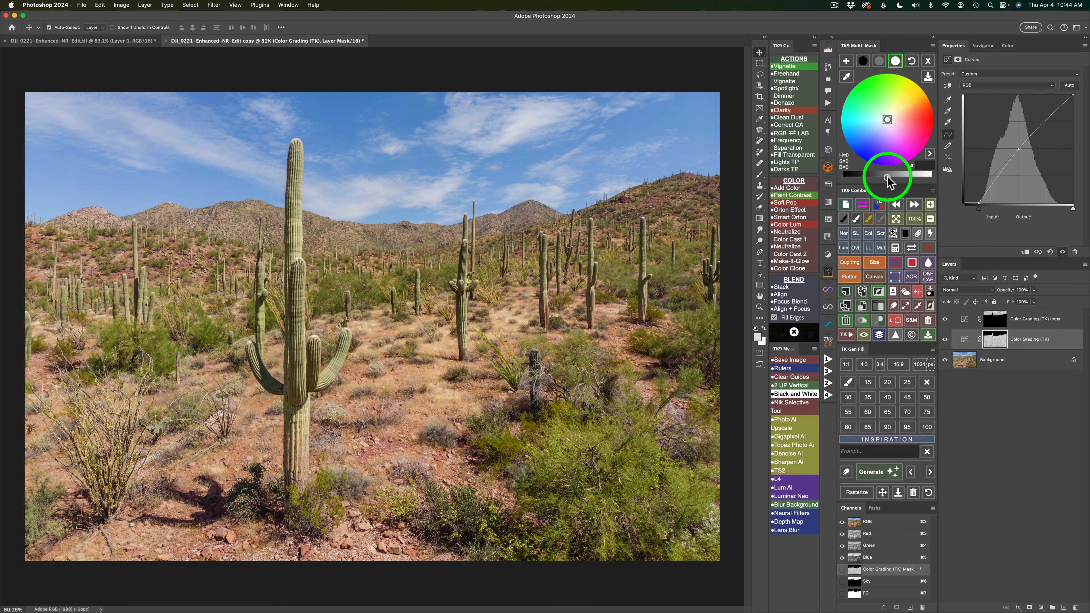
drag(887, 178, 902, 179)
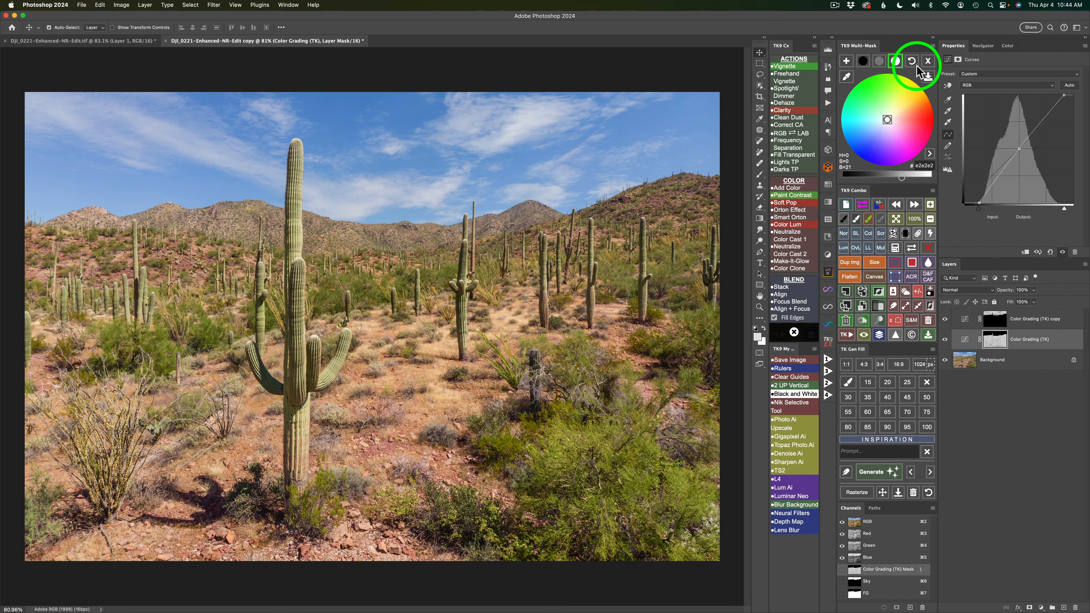
click(879, 60)
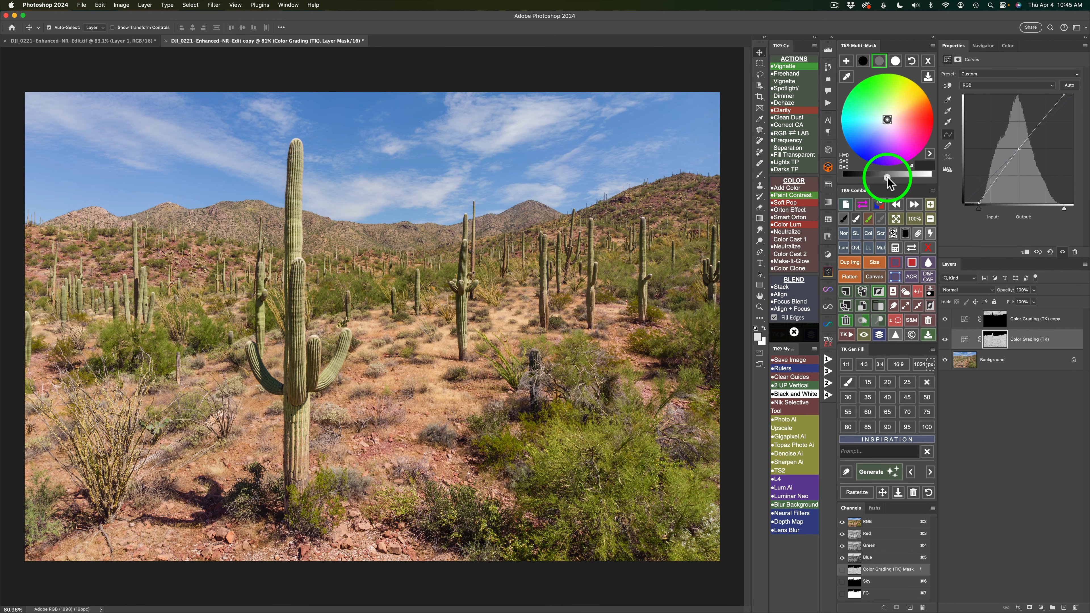
drag(887, 177, 879, 177)
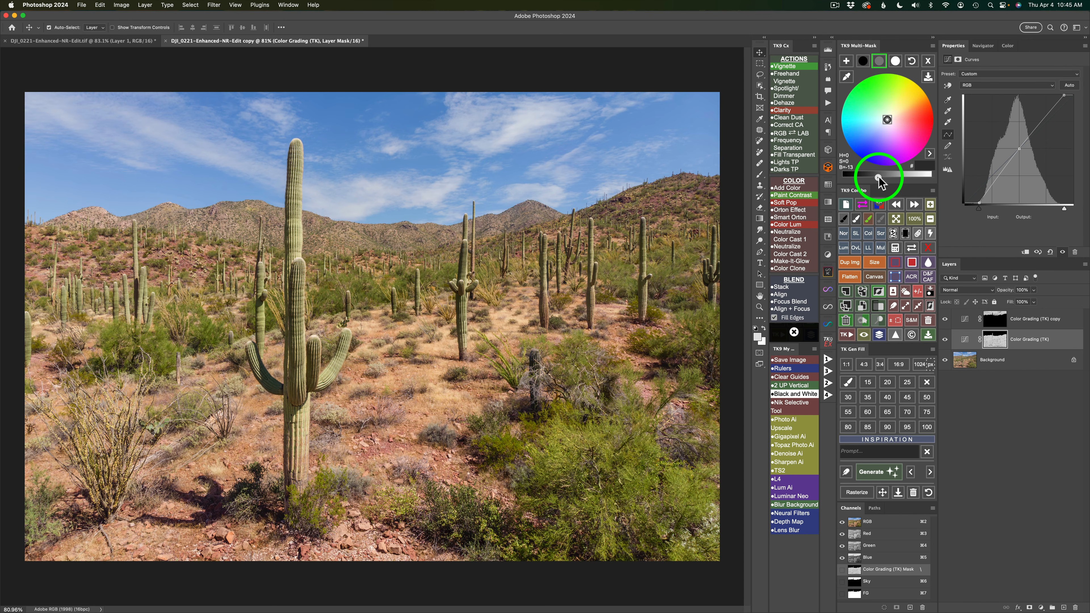
Compare the photo with and without the foreground color grading layer.
click(945, 340)
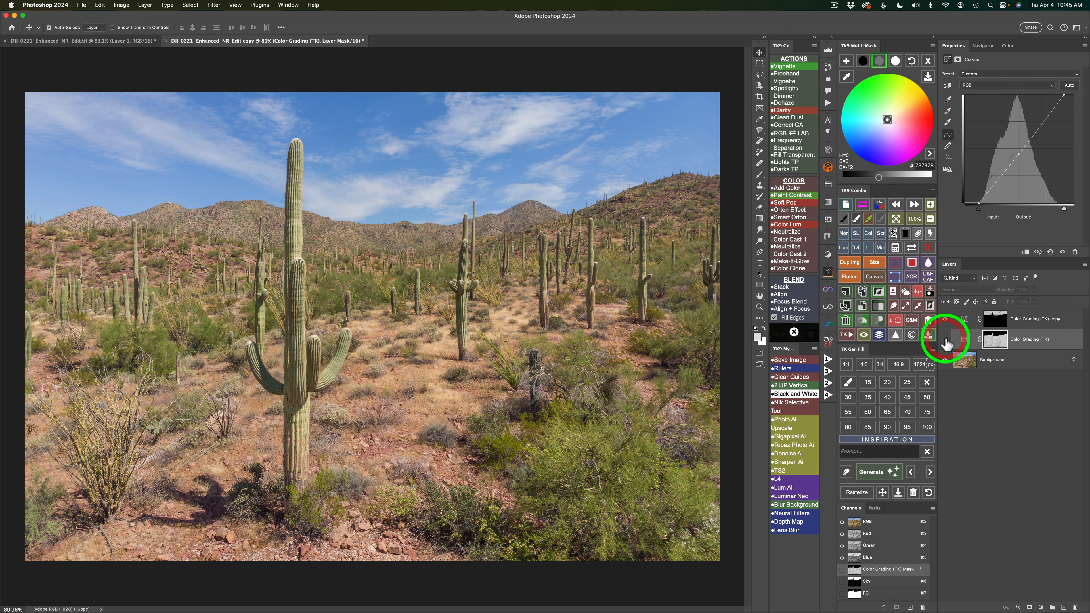
click(946, 340)
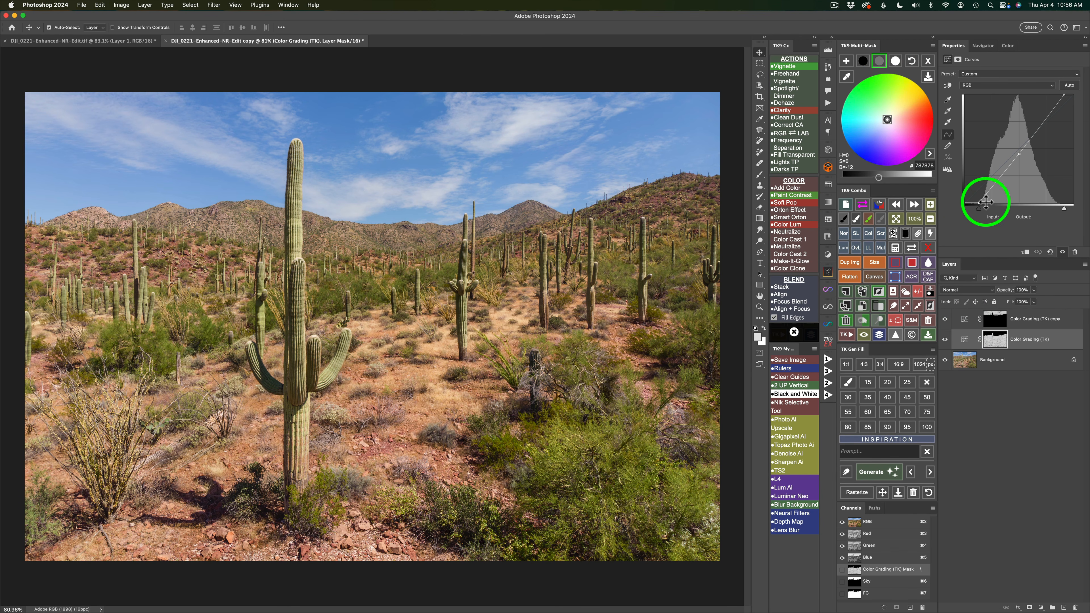
Darken the midtones of the sky color grading layer, set its highlights brightness to 20, compare before and after, and exit color grading.
click(967, 320)
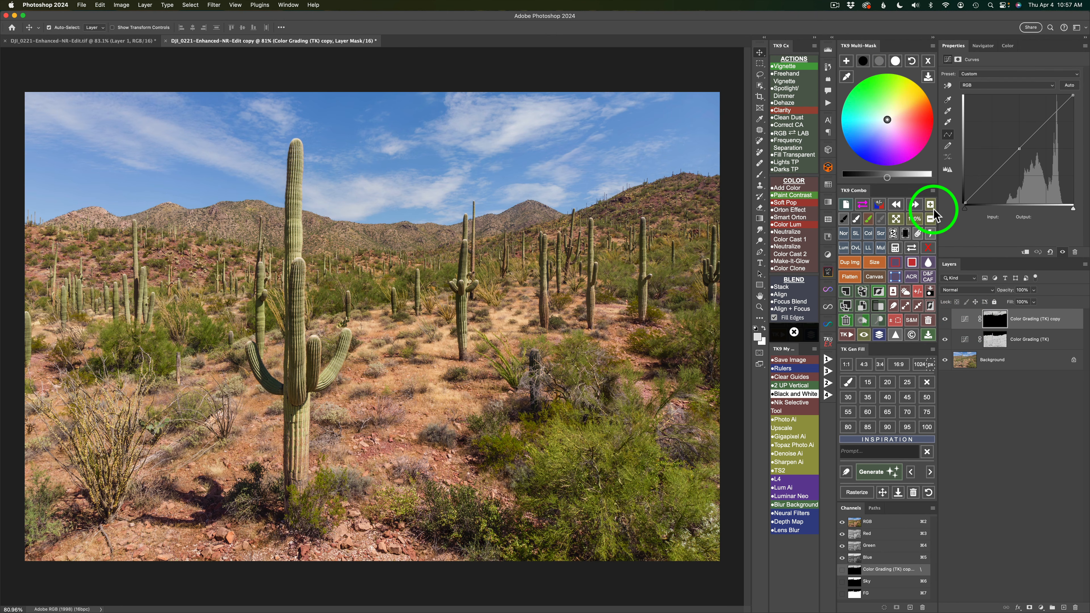
click(879, 64)
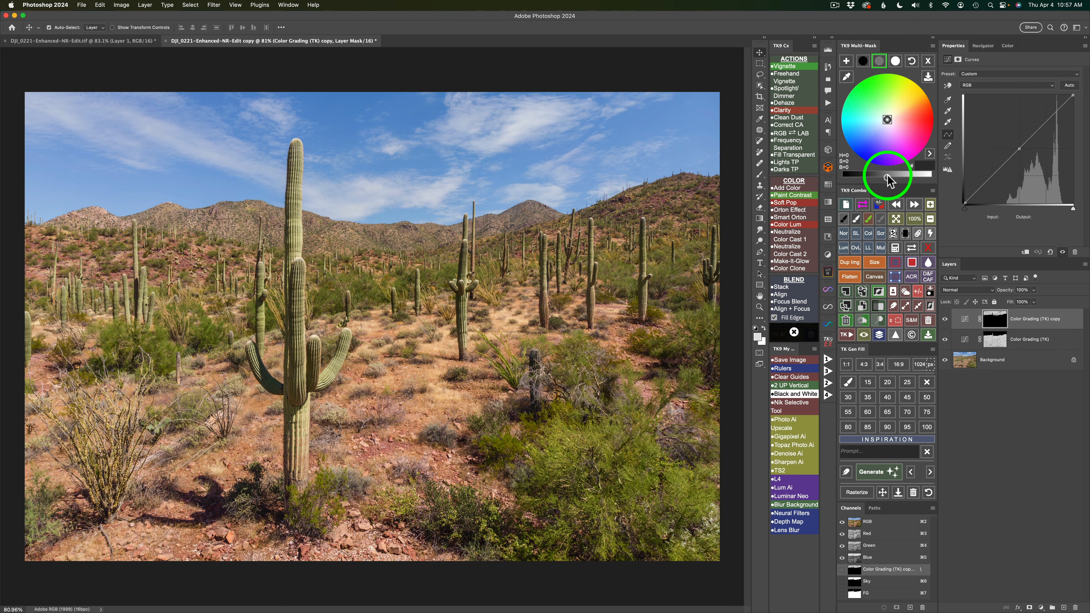
drag(886, 177, 869, 176)
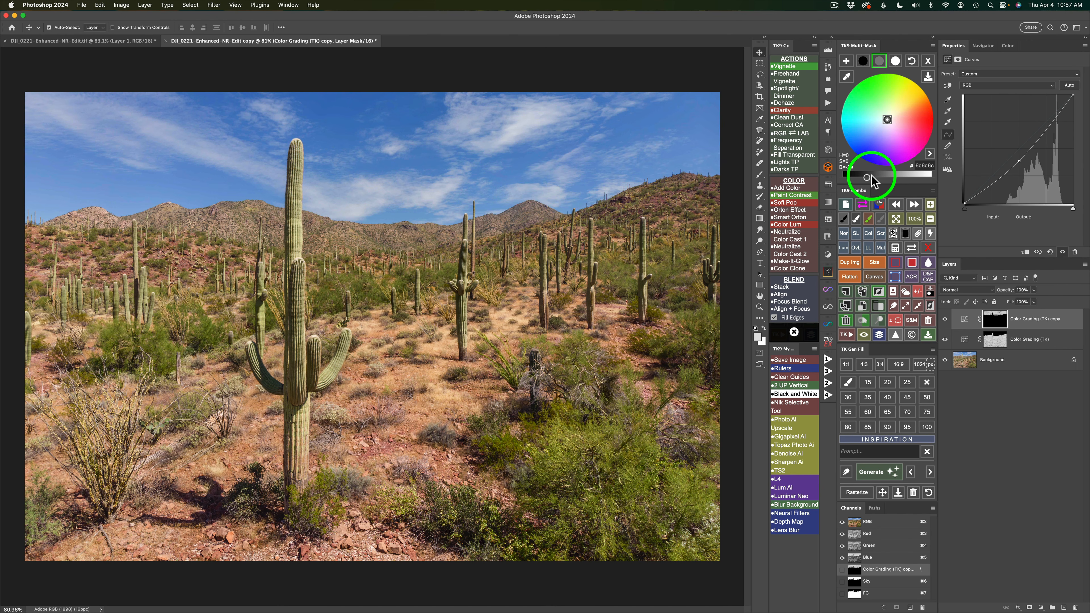
click(896, 62)
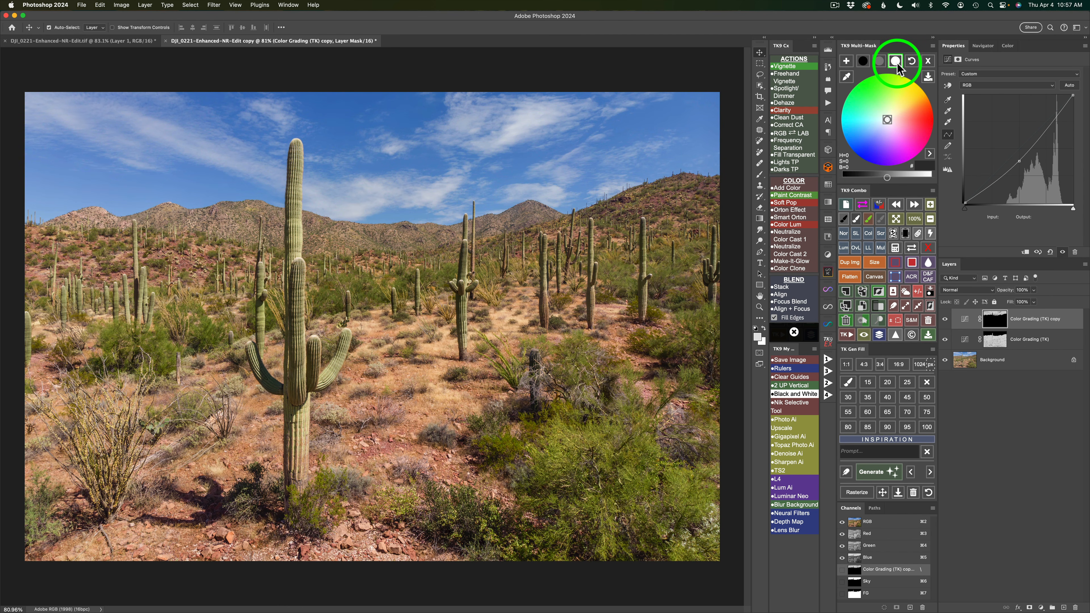
click(888, 176)
drag(888, 177, 901, 181)
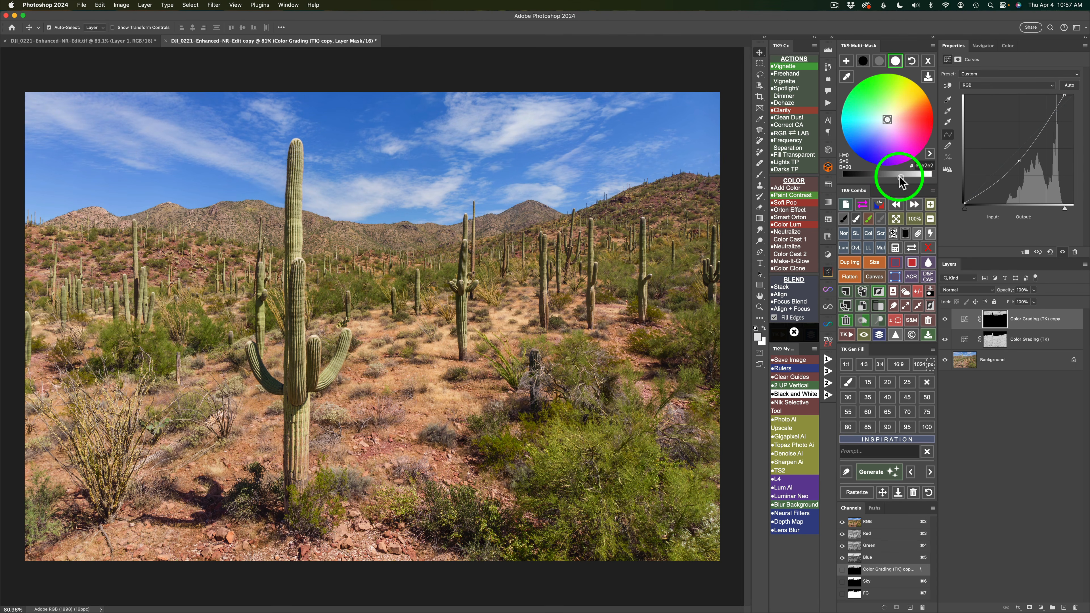
click(945, 320)
click(945, 320)
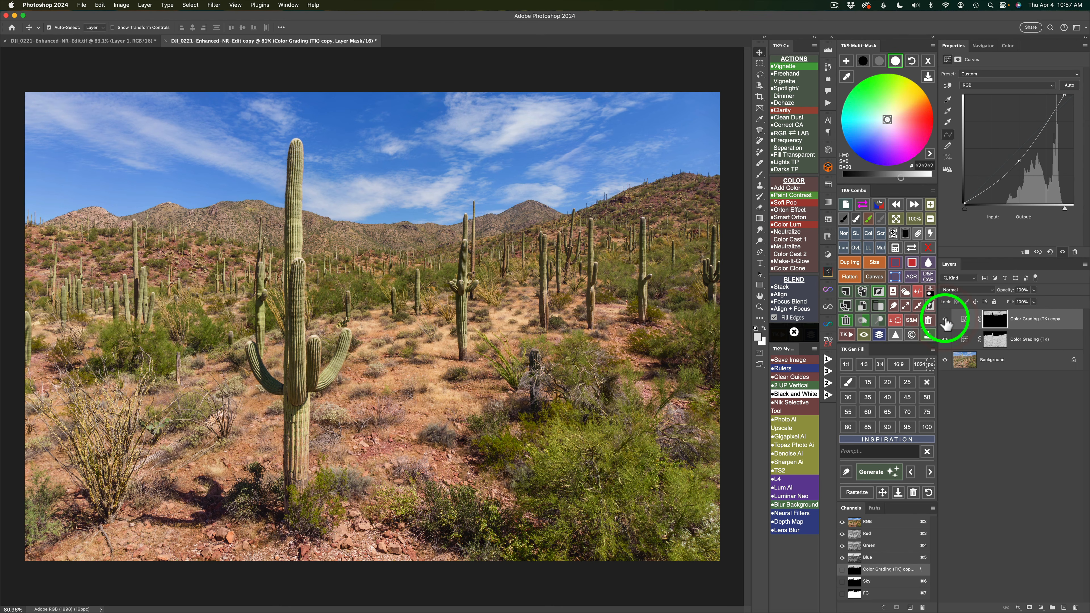
click(878, 335)
click(878, 334)
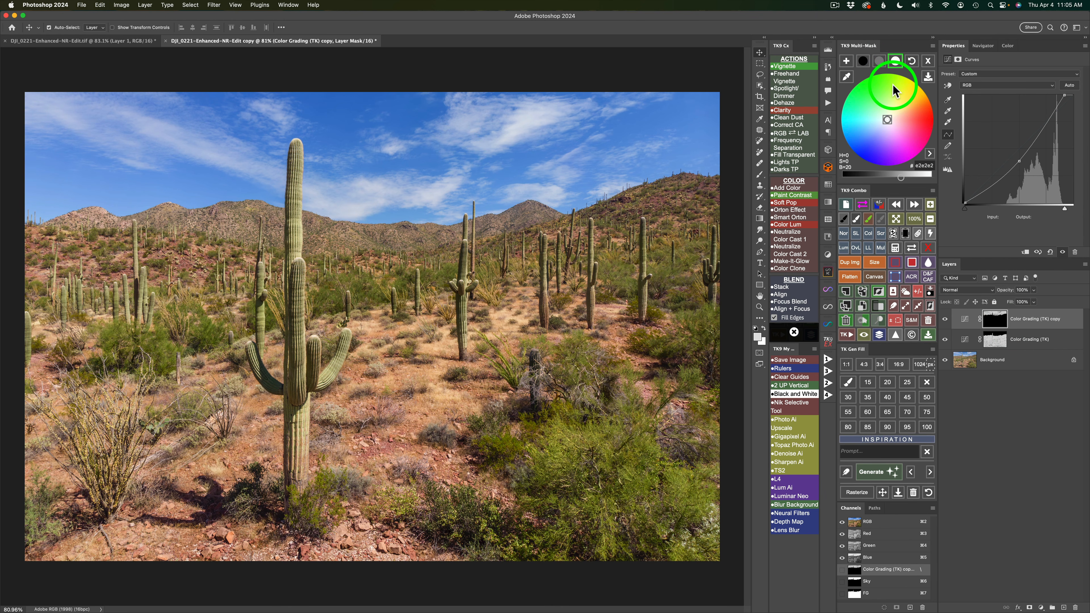
click(927, 62)
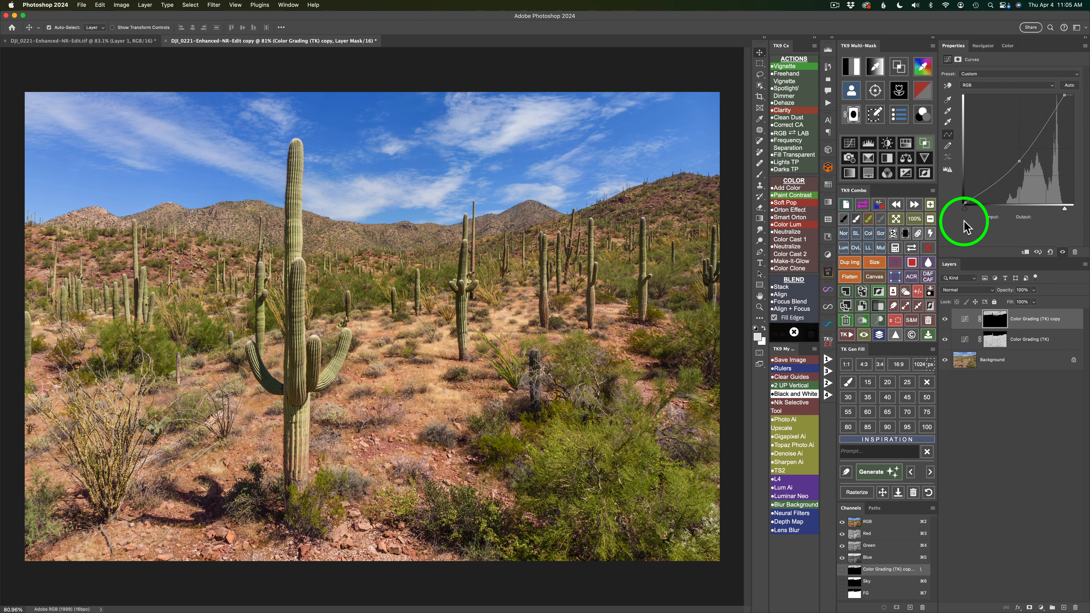
click(907, 144)
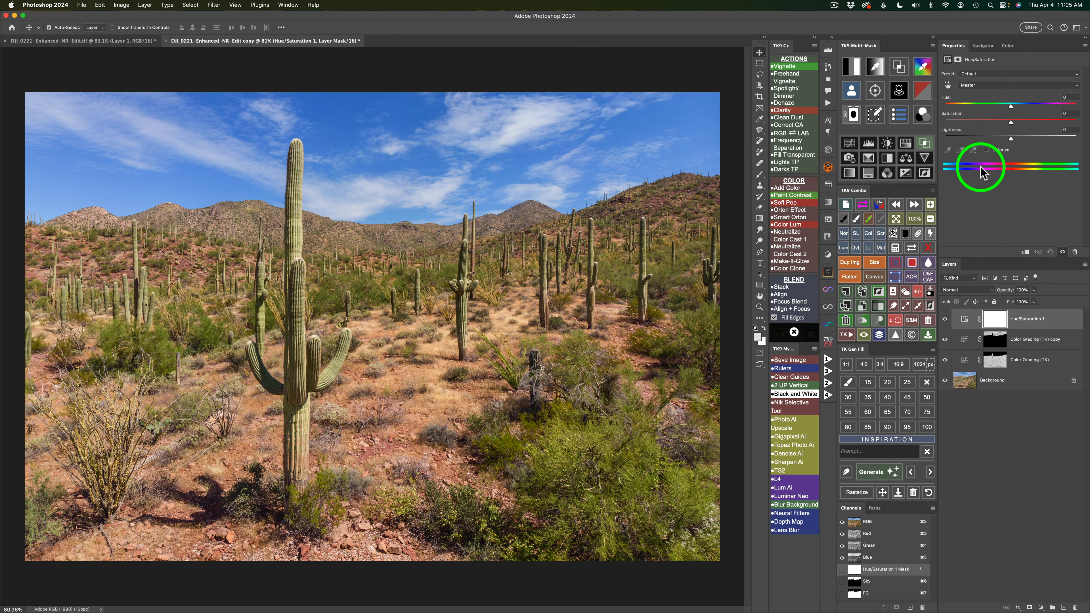
click(948, 83)
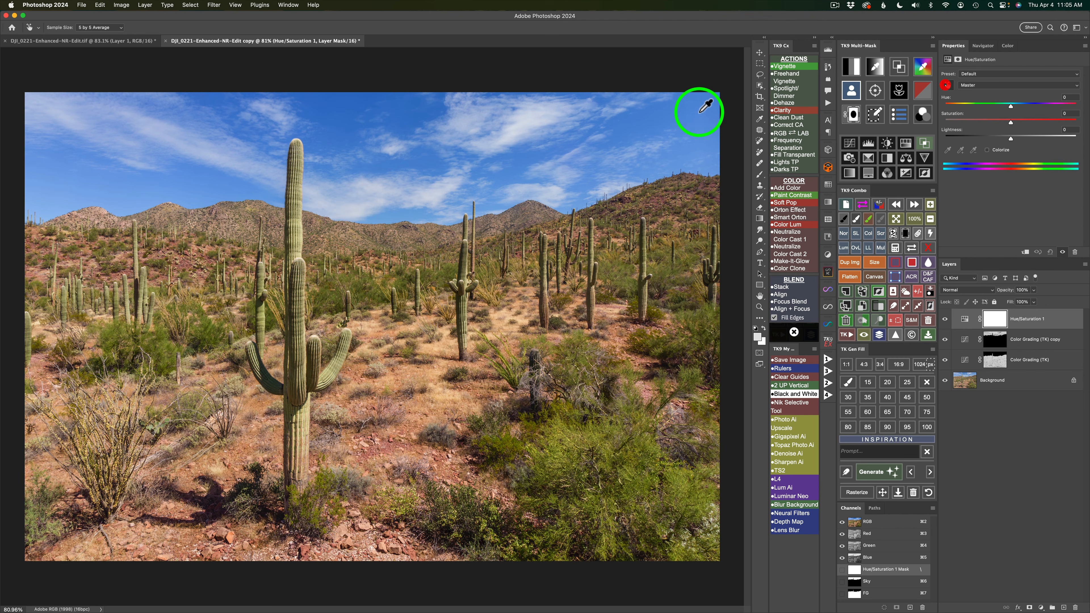
click(400, 120)
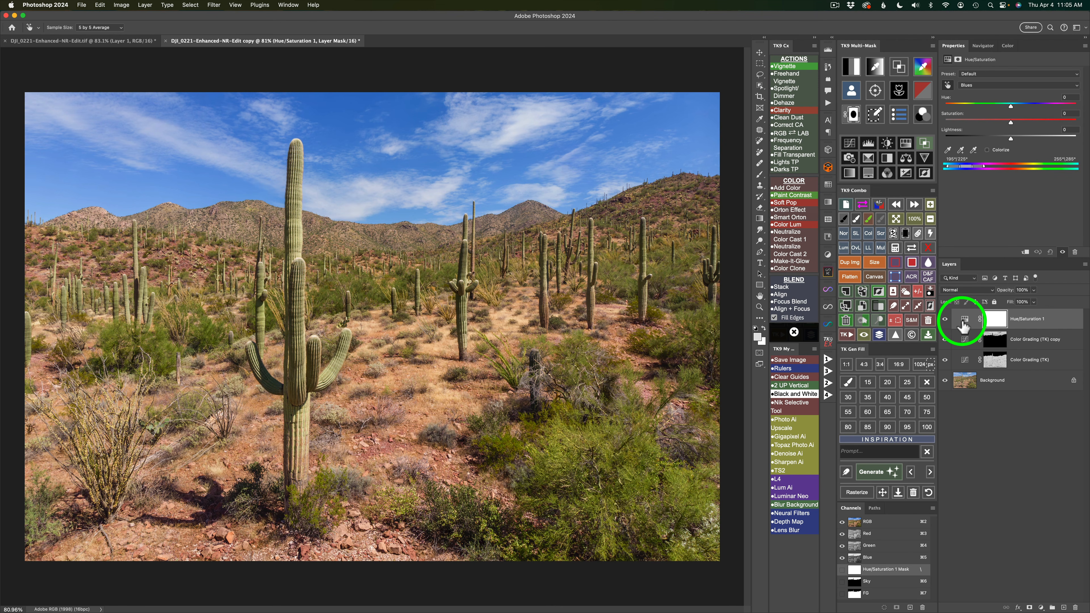
click(845, 320)
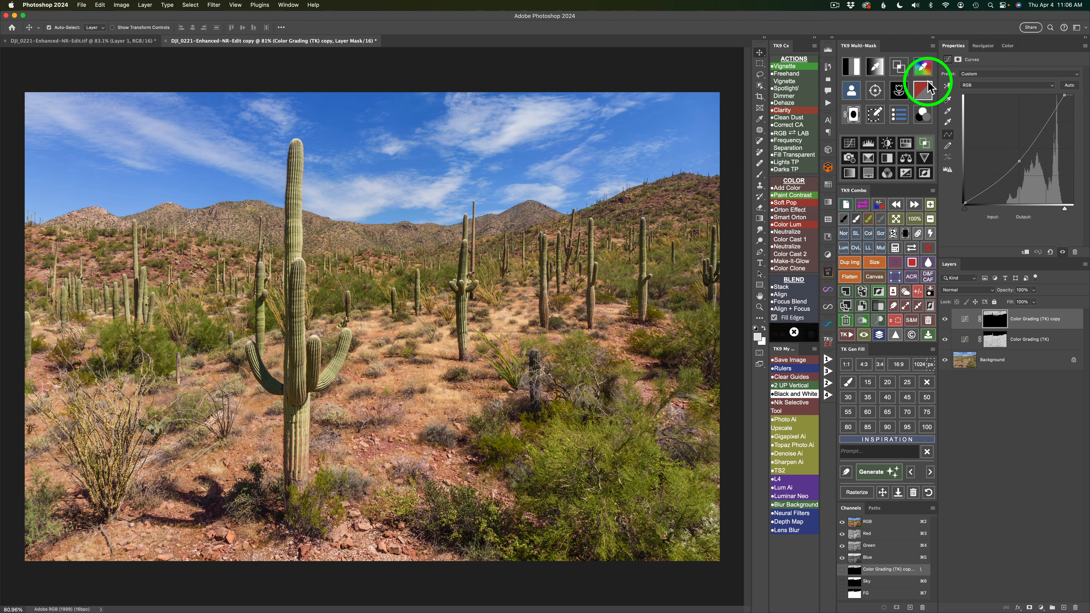
Generate a color mask from a blue sampled near the top of the sky and apply it to a new Hue/Saturation adjustment layer.
click(923, 68)
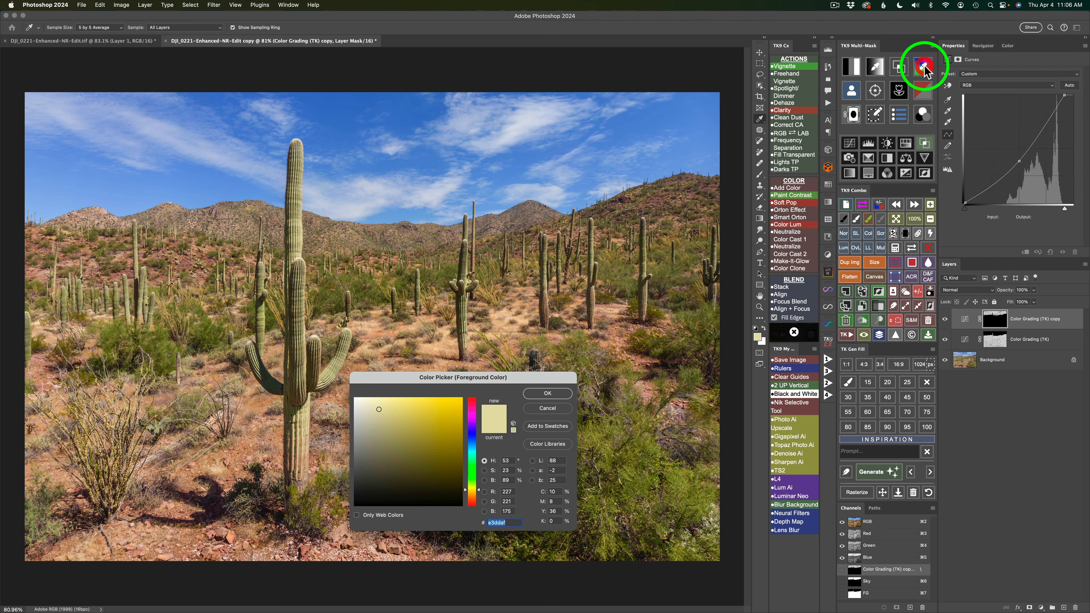
drag(467, 384, 525, 245)
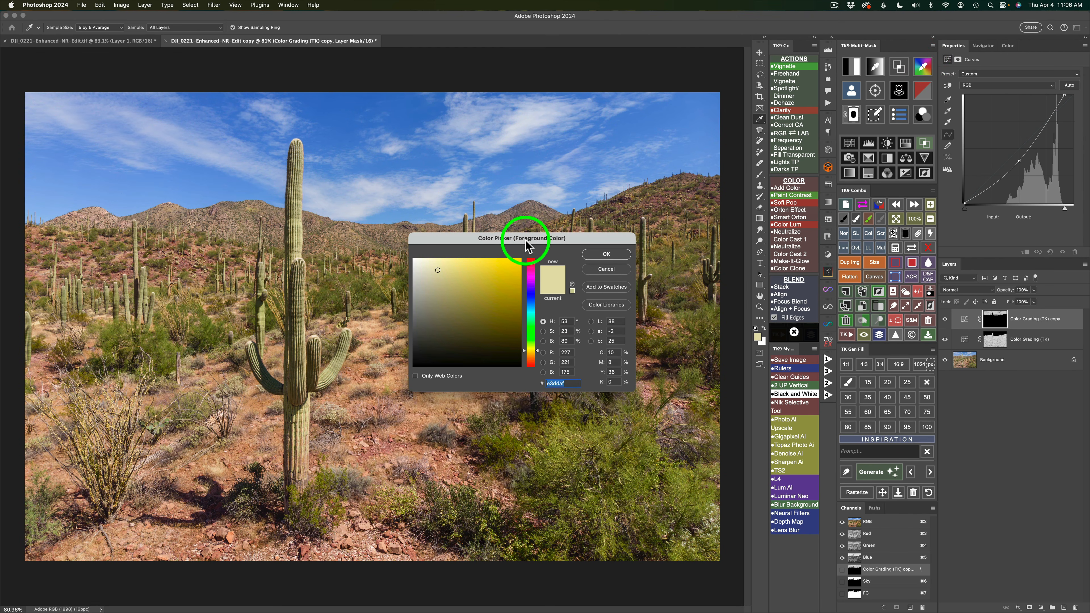
click(353, 106)
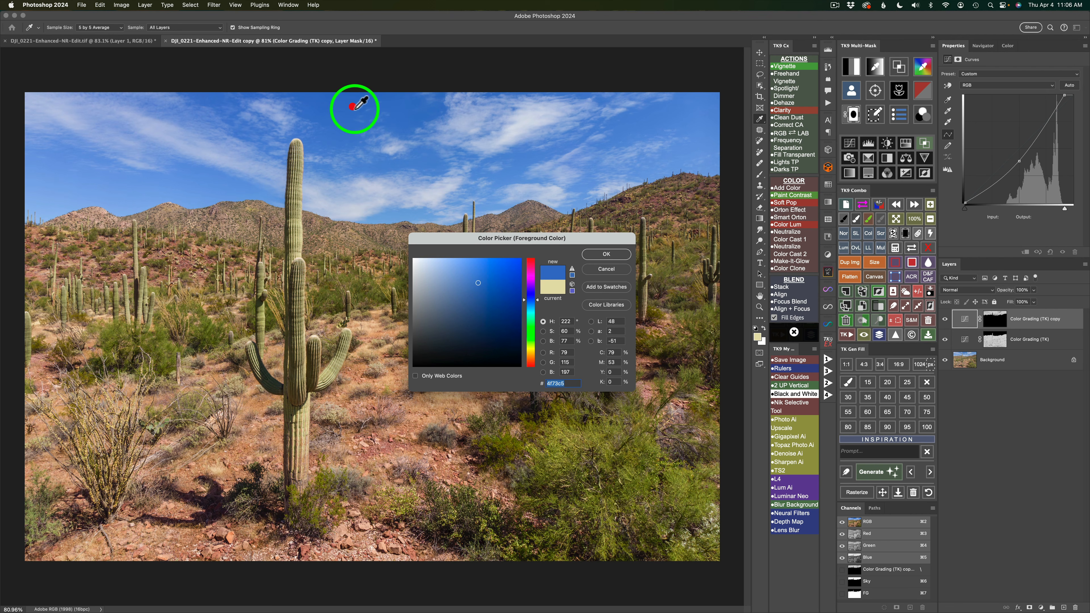
click(599, 254)
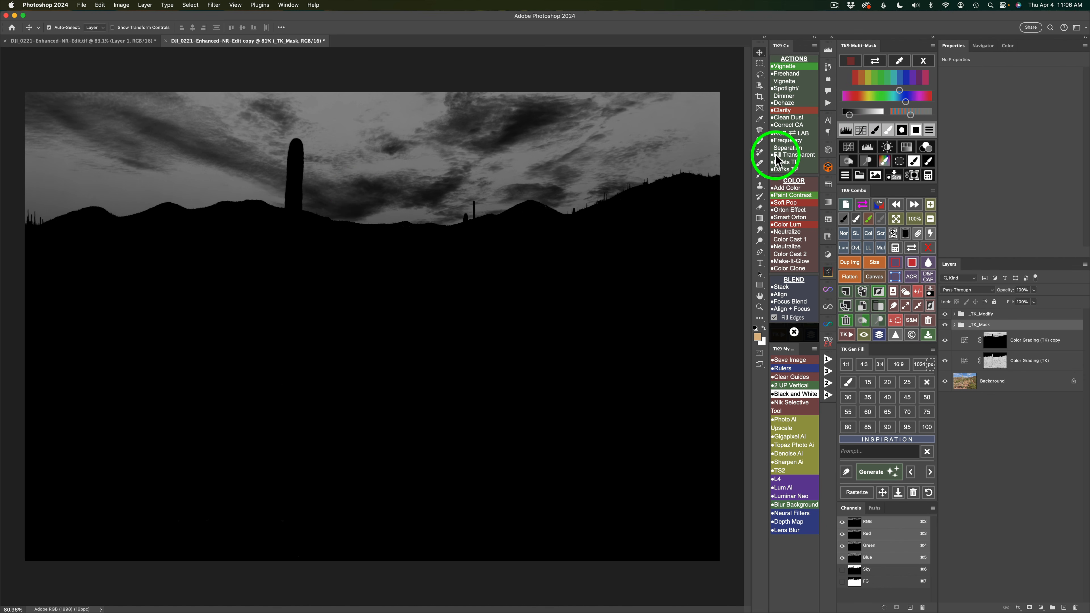
click(906, 147)
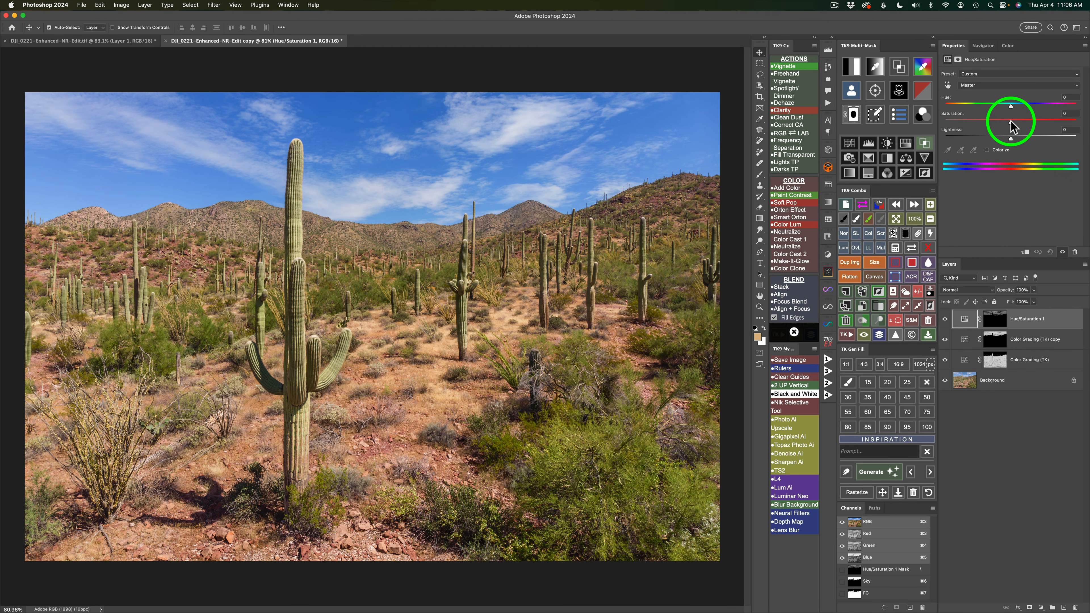
Set the masked Hue/Saturation layer's saturation to -13 and lightness to -9, and compare the sky with and without it.
mouse_move(1010, 122)
mouse_down()
mouse_move(934, 121)
mouse_move(1003, 123)
mouse_up()
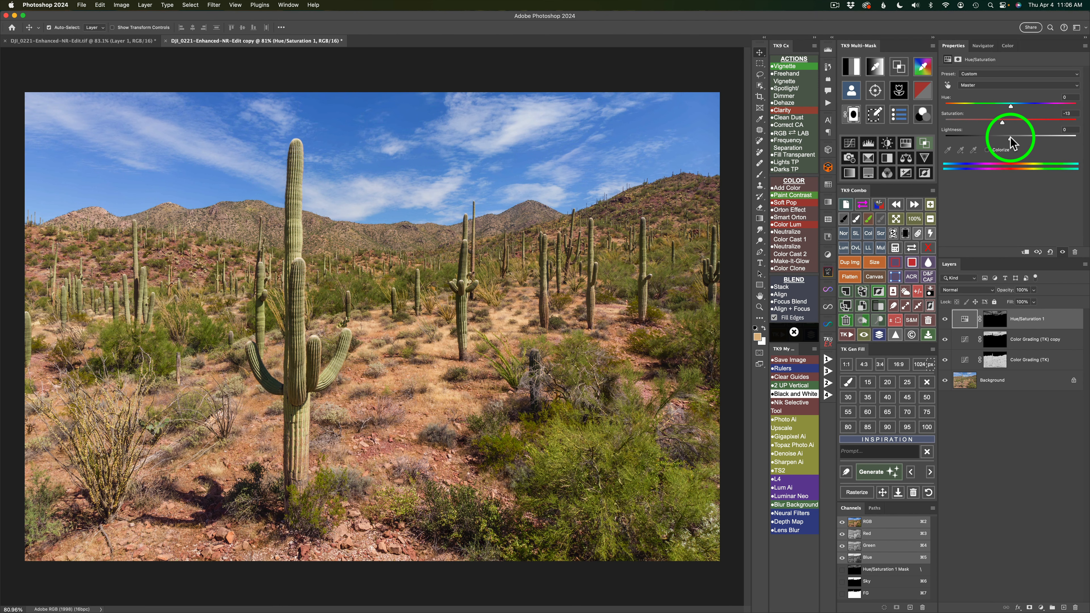
drag(1011, 138, 1007, 137)
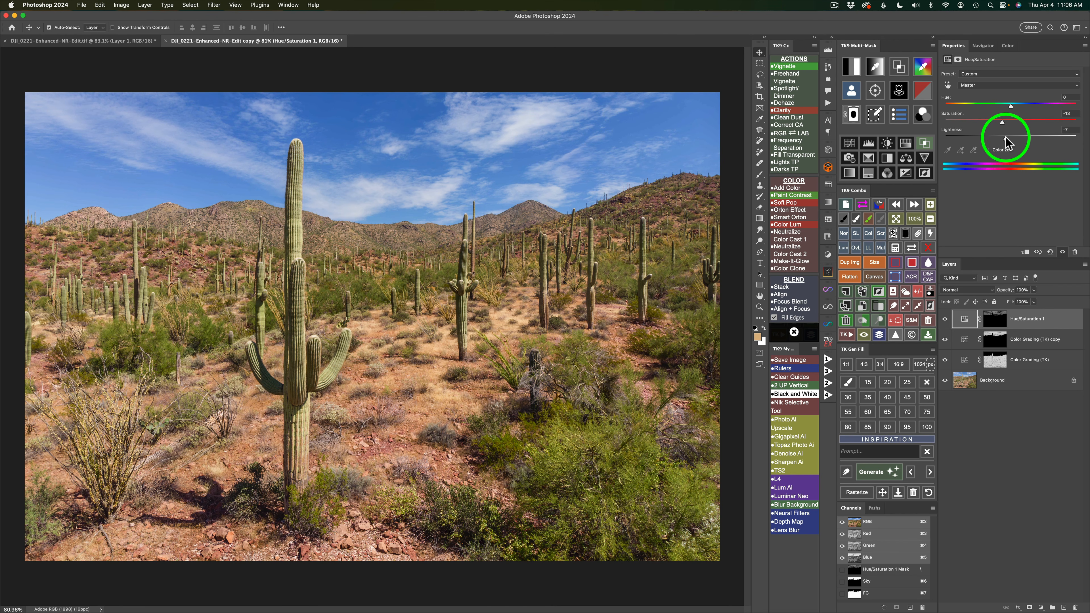
drag(1005, 137, 1004, 138)
click(946, 318)
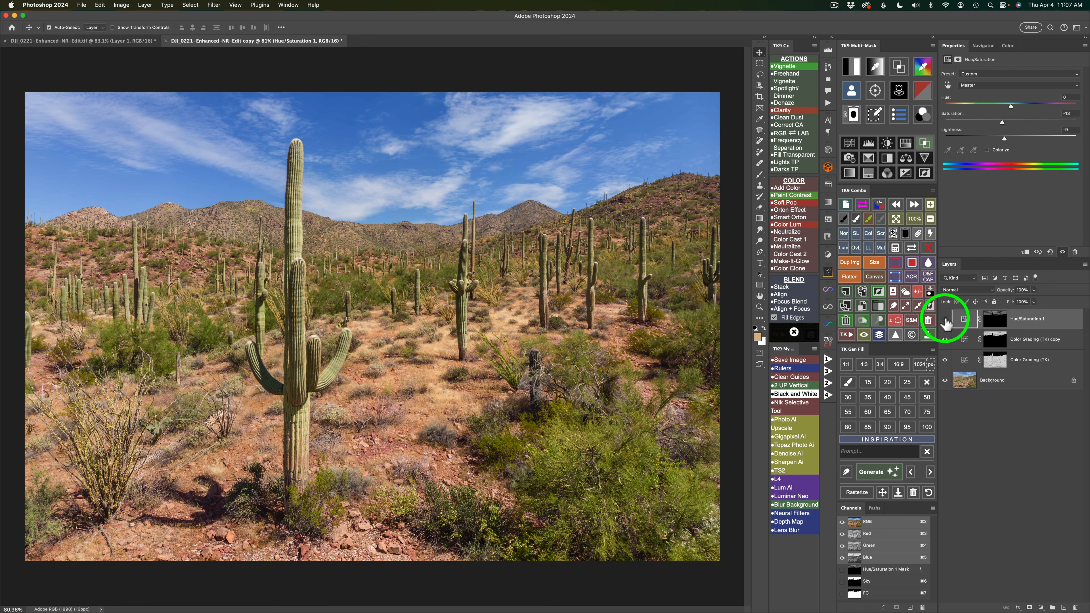
click(946, 320)
click(946, 321)
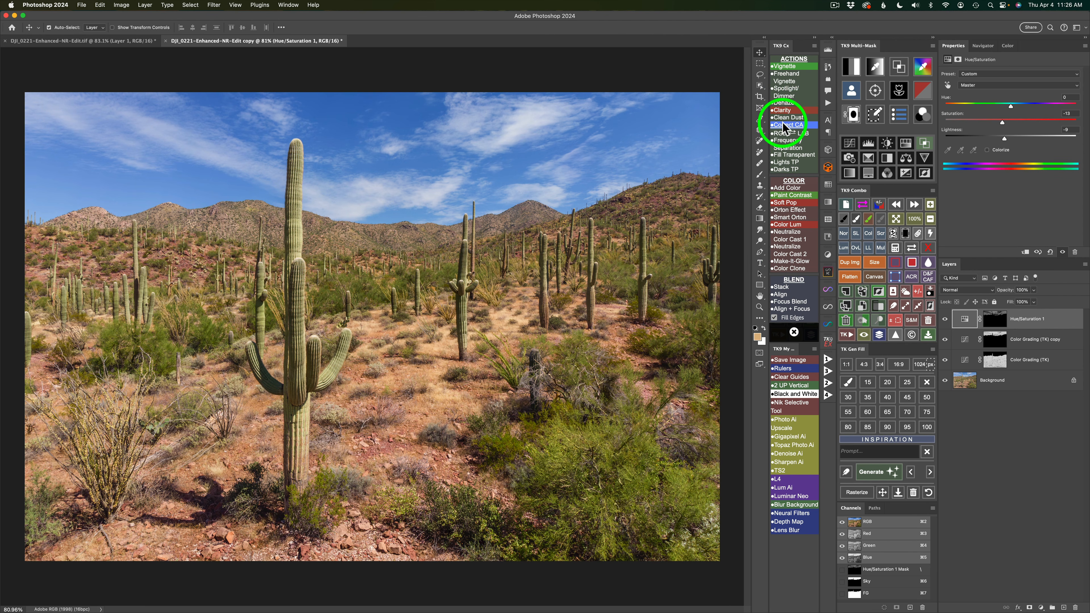
Apply the Orton Effect with a 13.7-pixel Gaussian blur, reduce its group's opacity to 20%, and collapse the group.
click(789, 211)
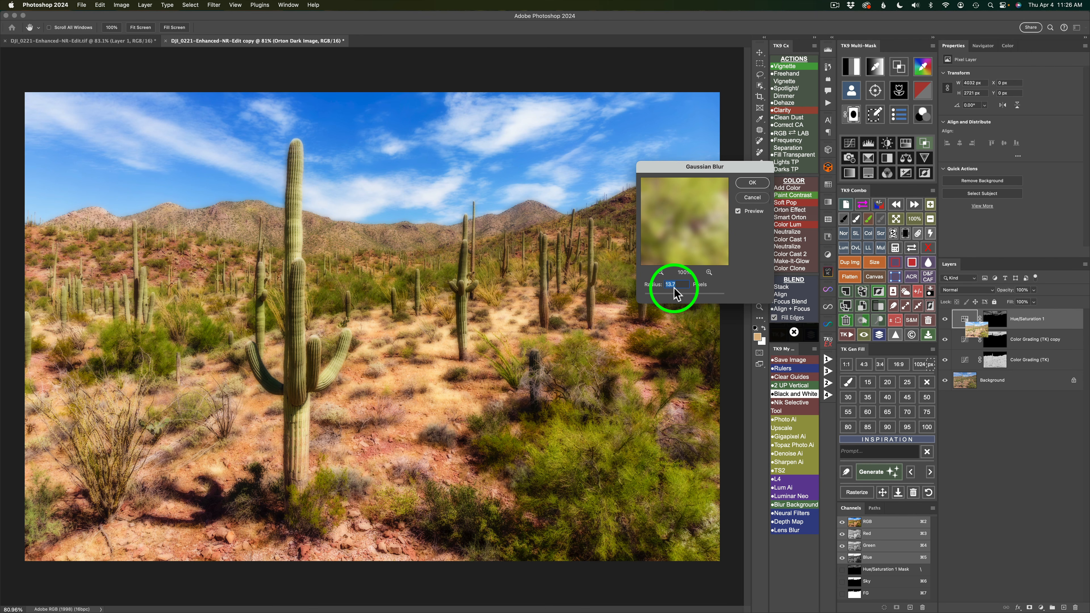
click(749, 185)
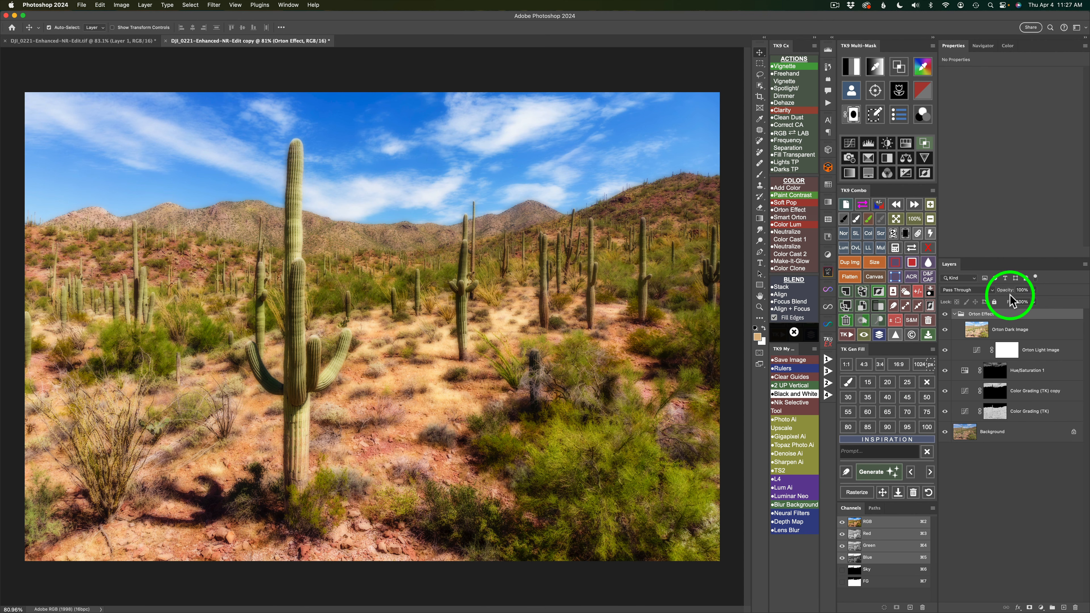
click(1033, 293)
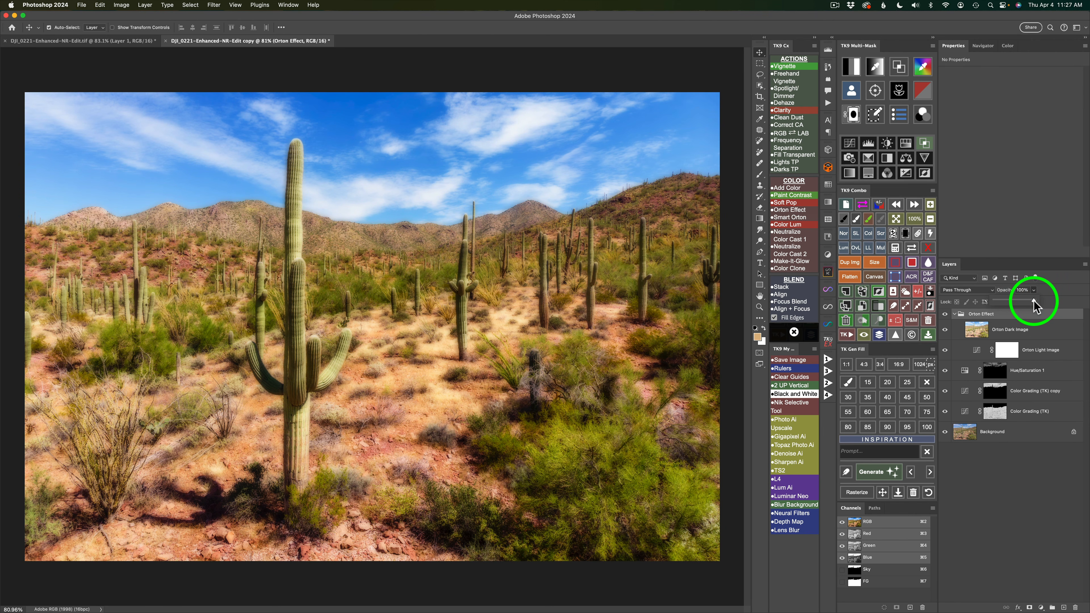
drag(1033, 306, 994, 306)
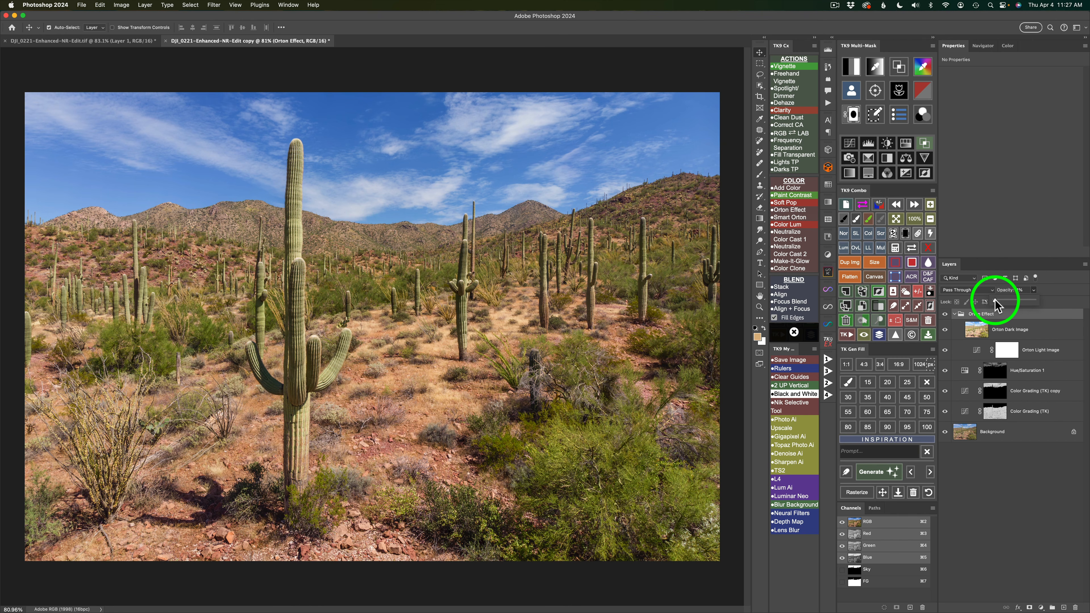
drag(994, 299, 1003, 301)
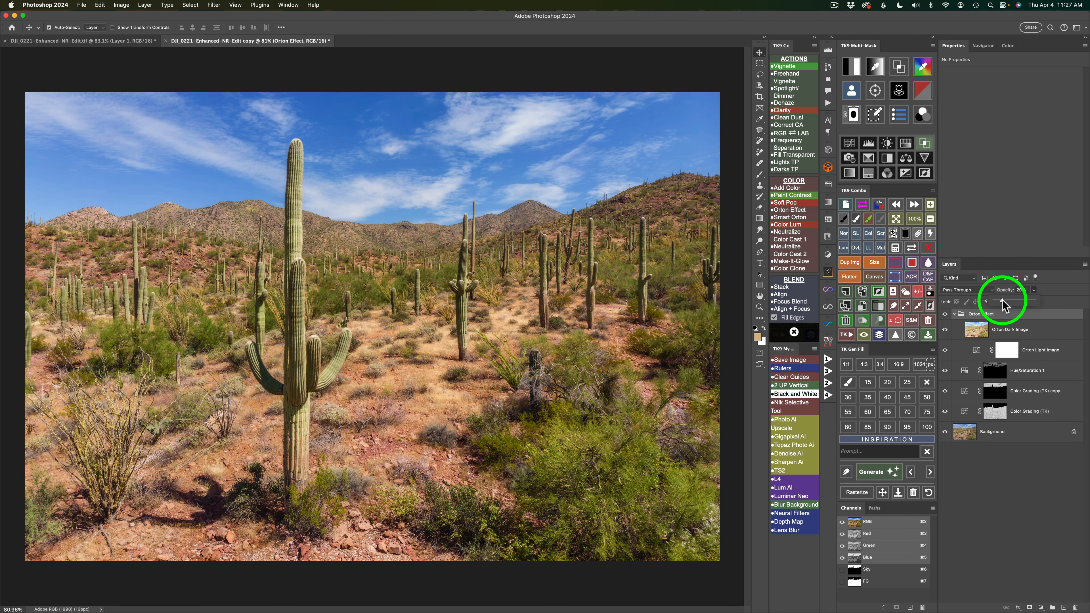
click(945, 314)
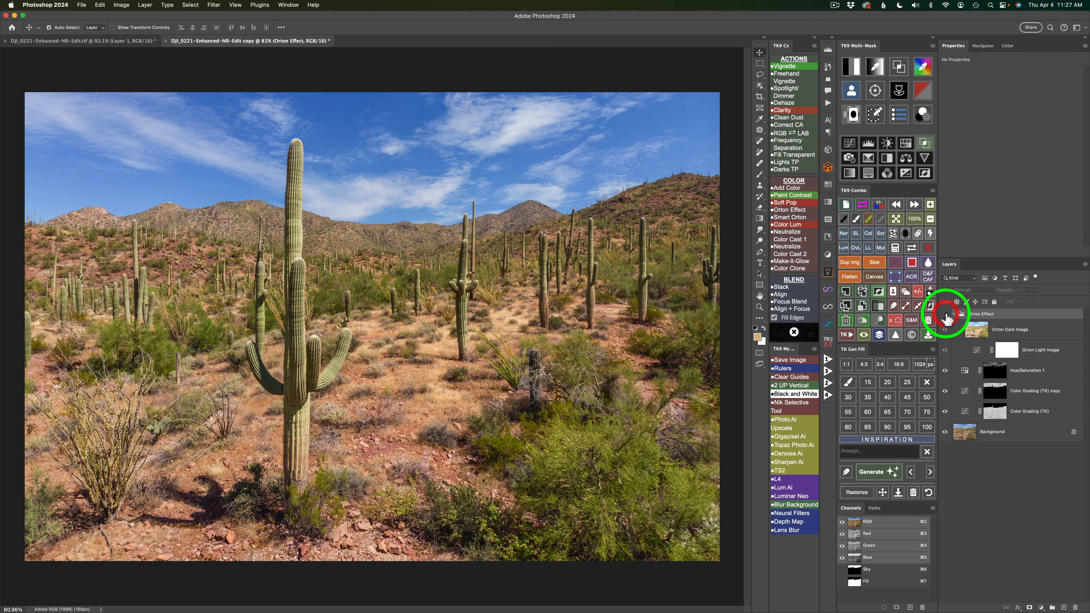
click(945, 314)
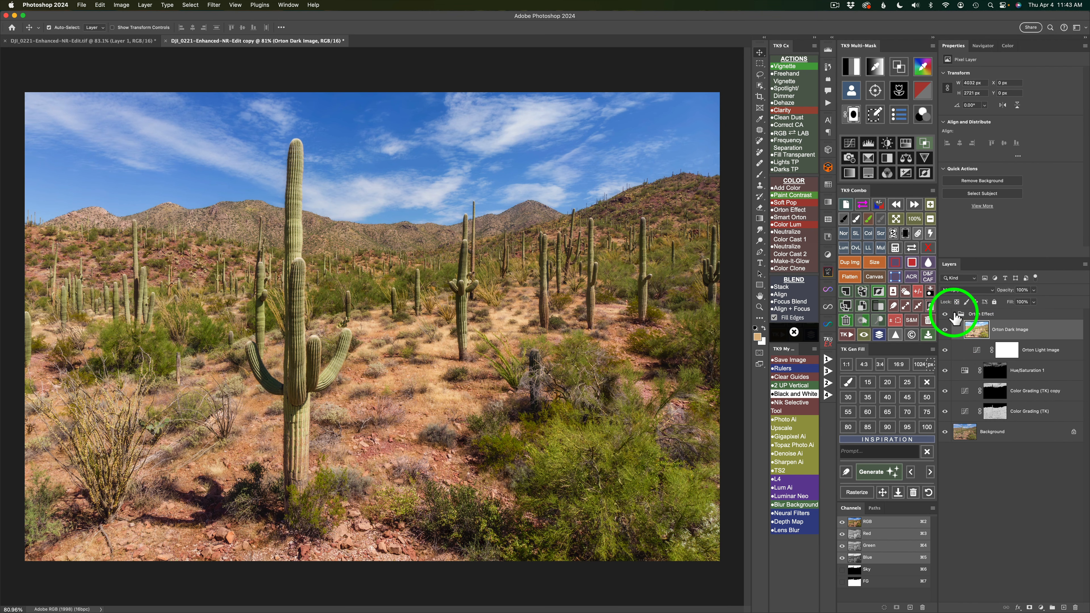
click(954, 315)
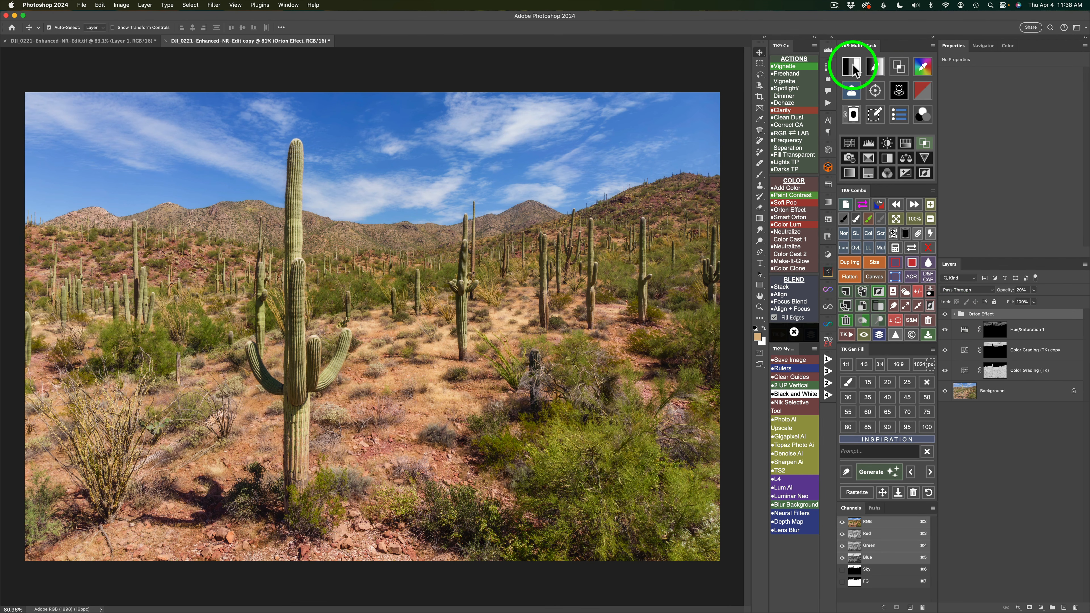
Generate a Darks 3 luminosity mask and apply it to a new Curves adjustment layer.
click(852, 66)
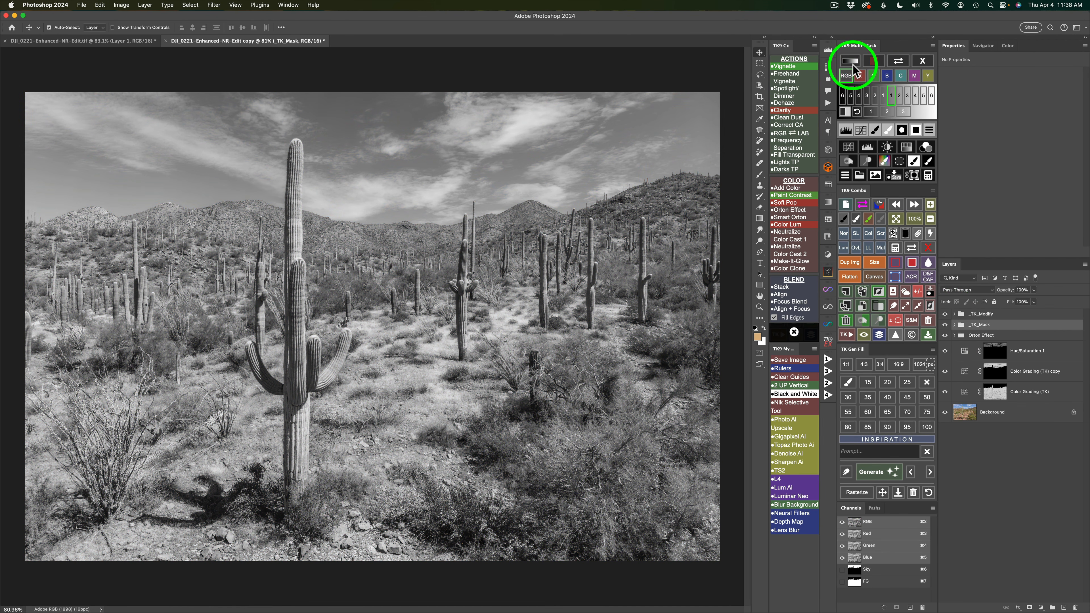
click(883, 95)
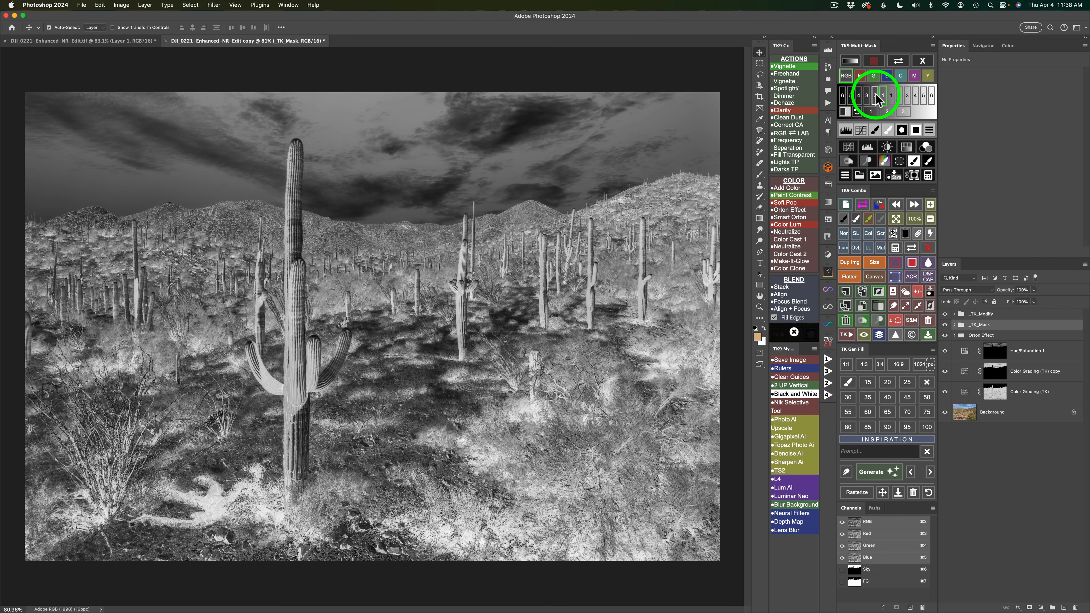
click(875, 96)
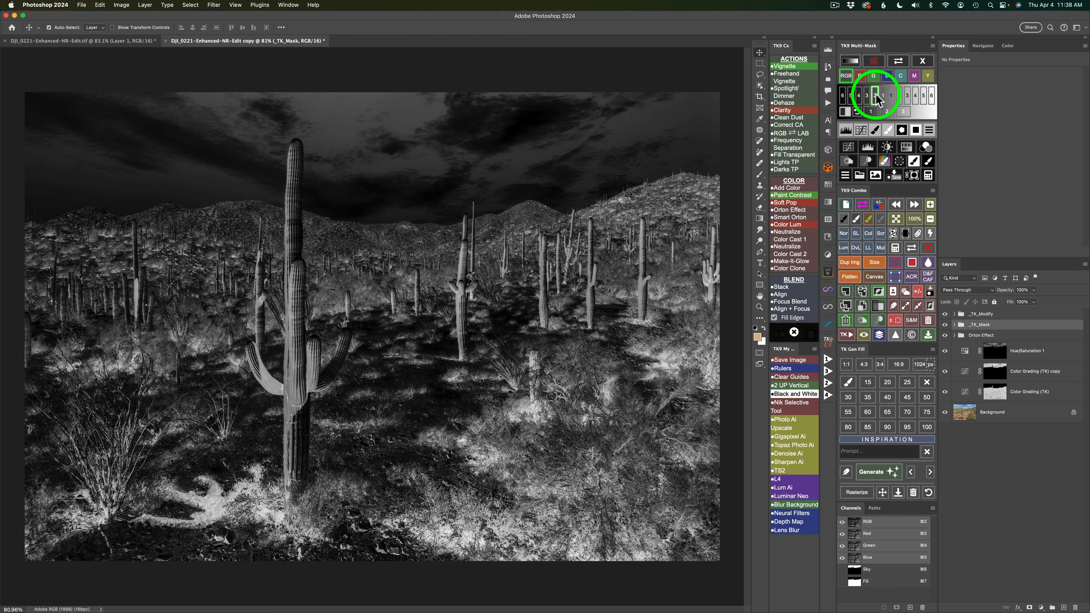
click(867, 95)
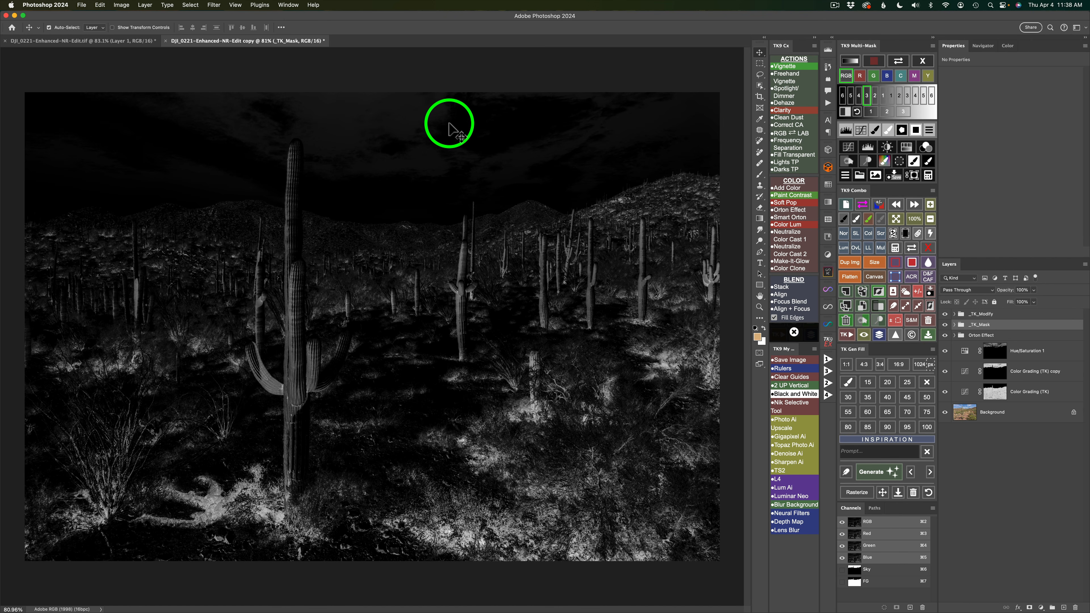
click(850, 149)
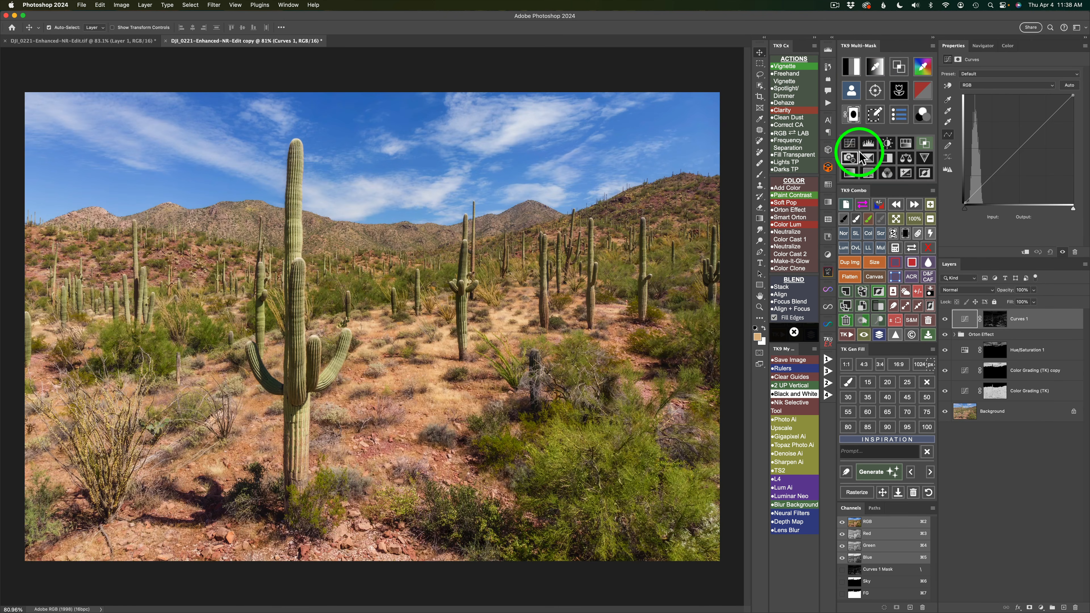
Set the masked Curves layer's blend mode to Multiply and compare the photo with and without it.
click(880, 248)
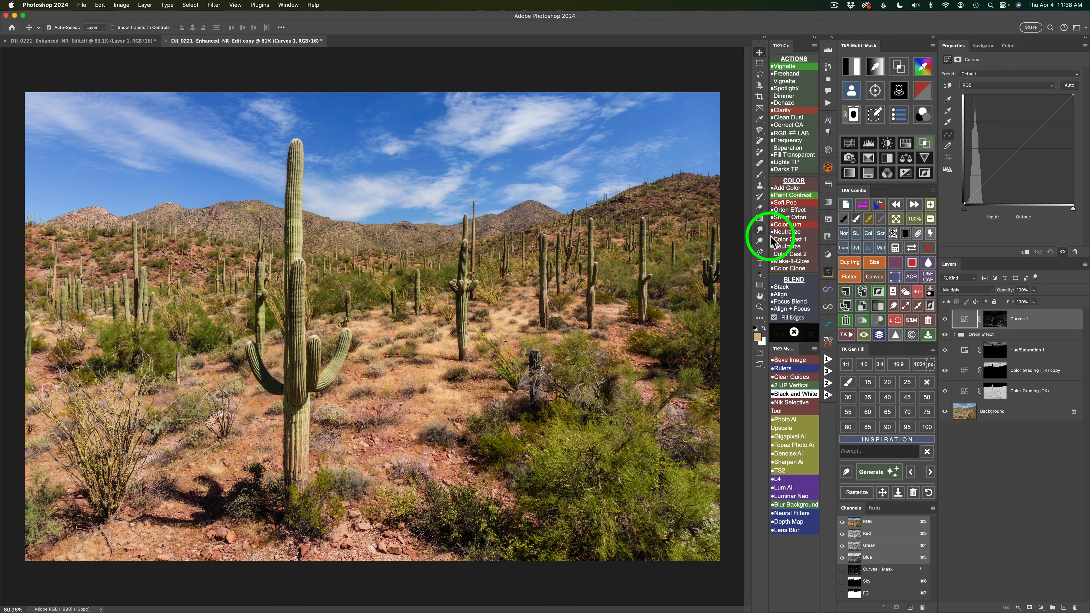
click(945, 319)
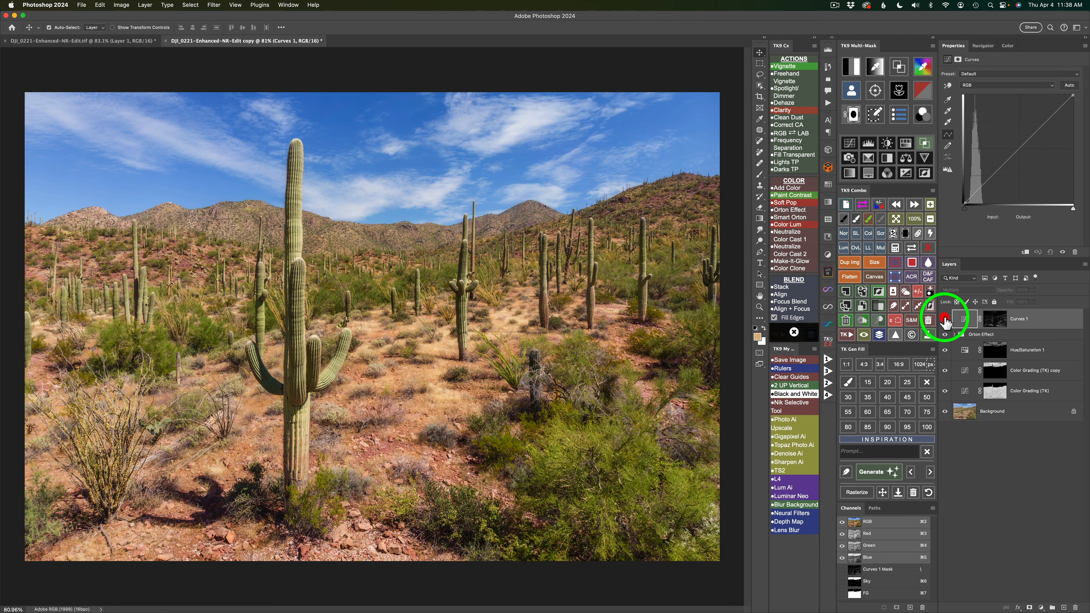
click(946, 320)
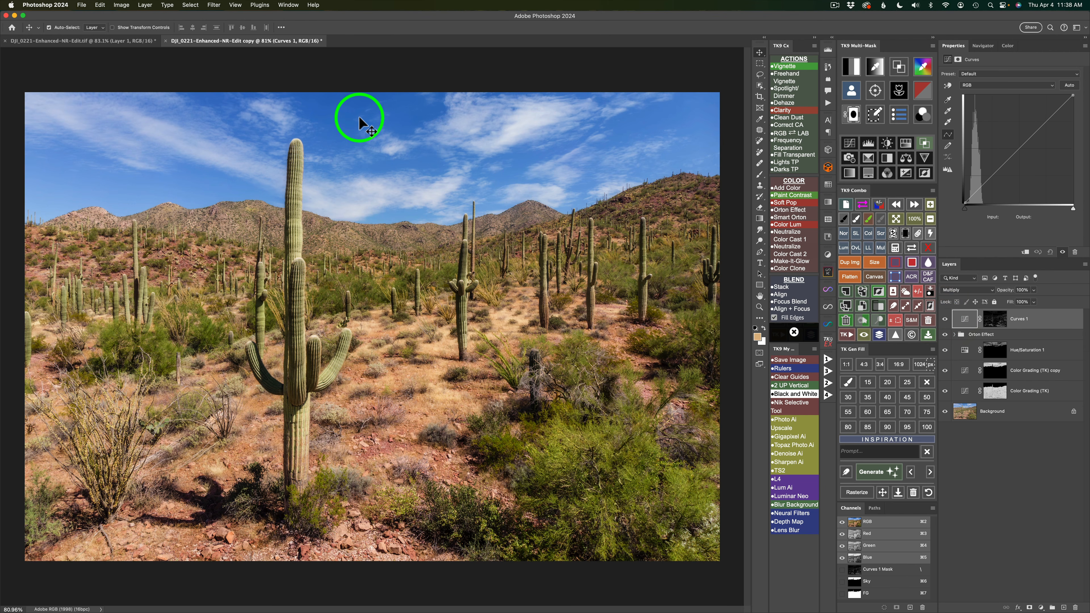
Subtract the saved Sky mask from the Multiply Curves layer's mask and inspect the resulting mask on its own.
click(898, 247)
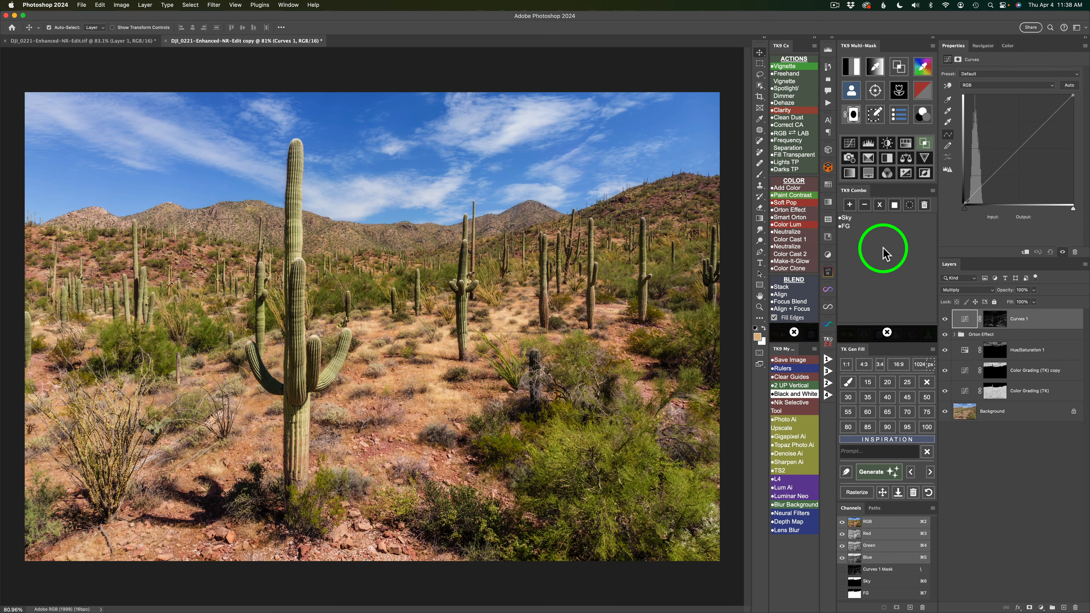
click(850, 217)
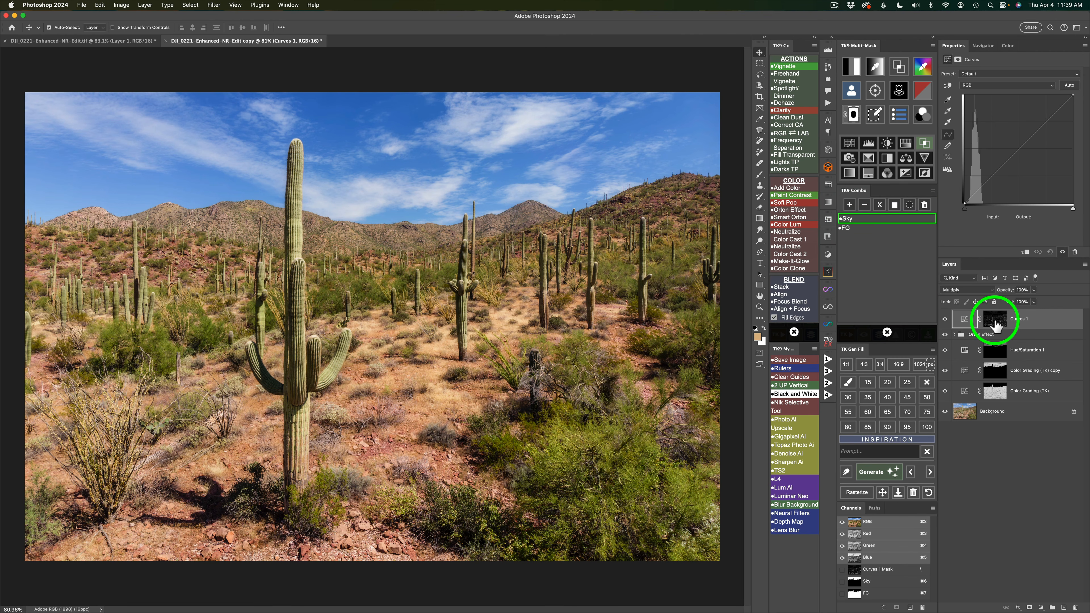
click(865, 204)
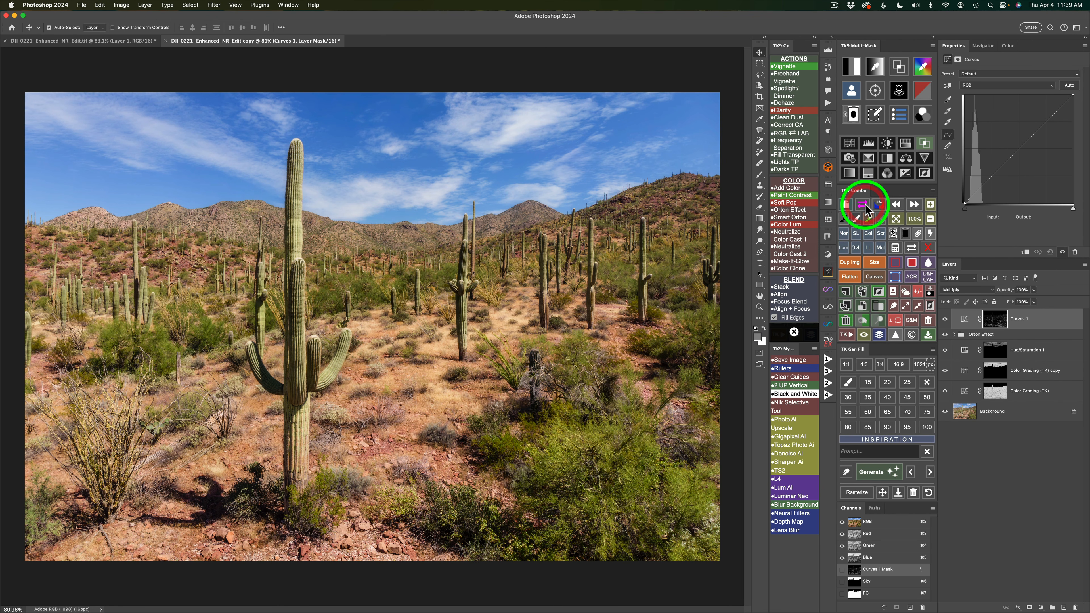
click(944, 319)
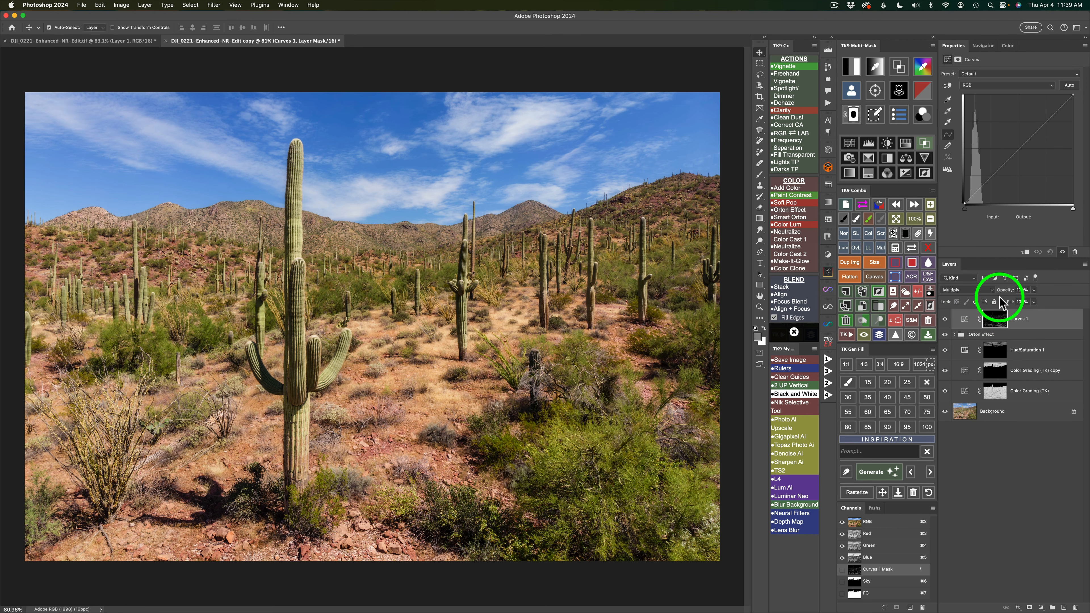
click(911, 247)
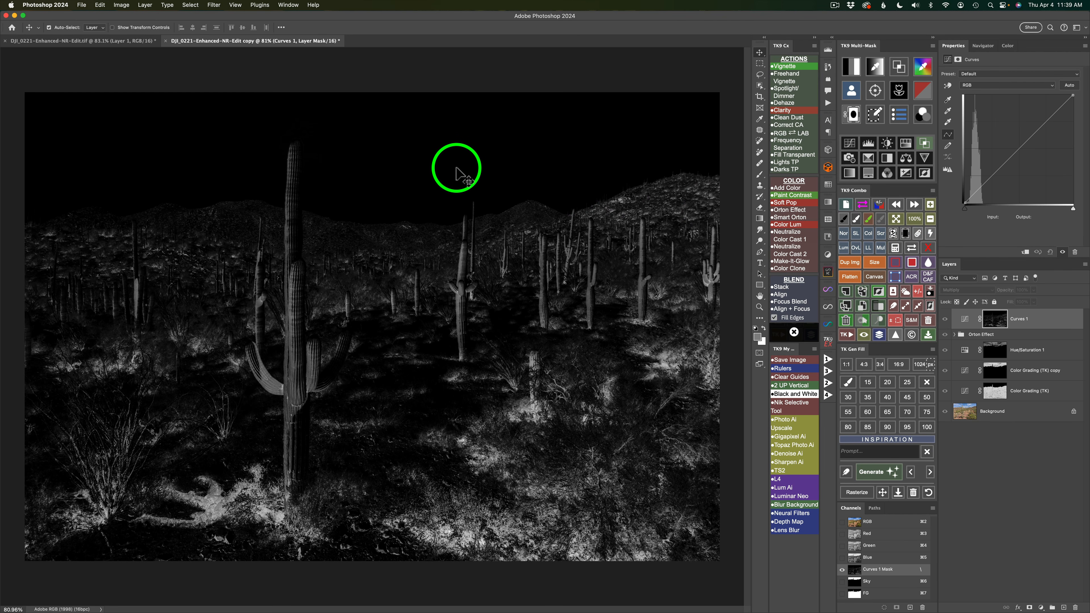
click(911, 248)
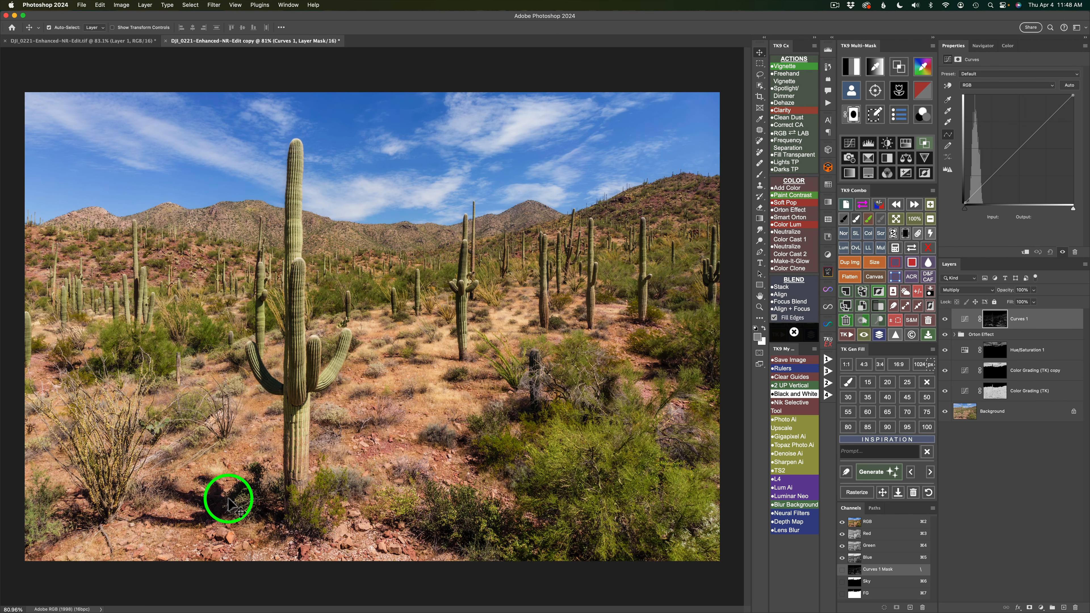
Protect the deepest shadows on the Curves 1 layer with Blend If dark preset 1, compare using the Gray option, and exit Blend If.
click(925, 143)
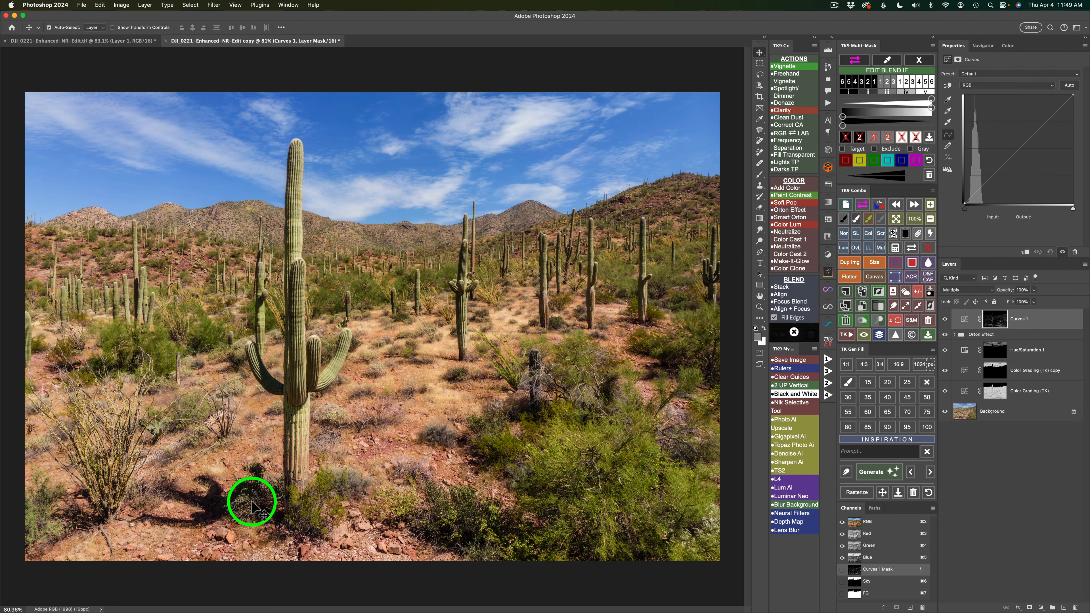
click(846, 139)
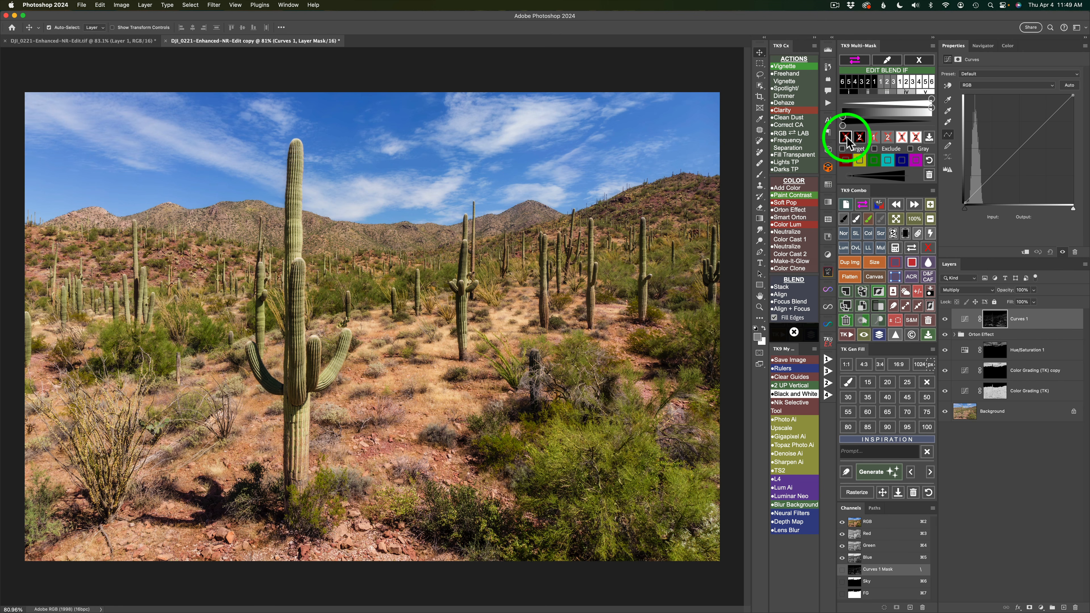
click(846, 138)
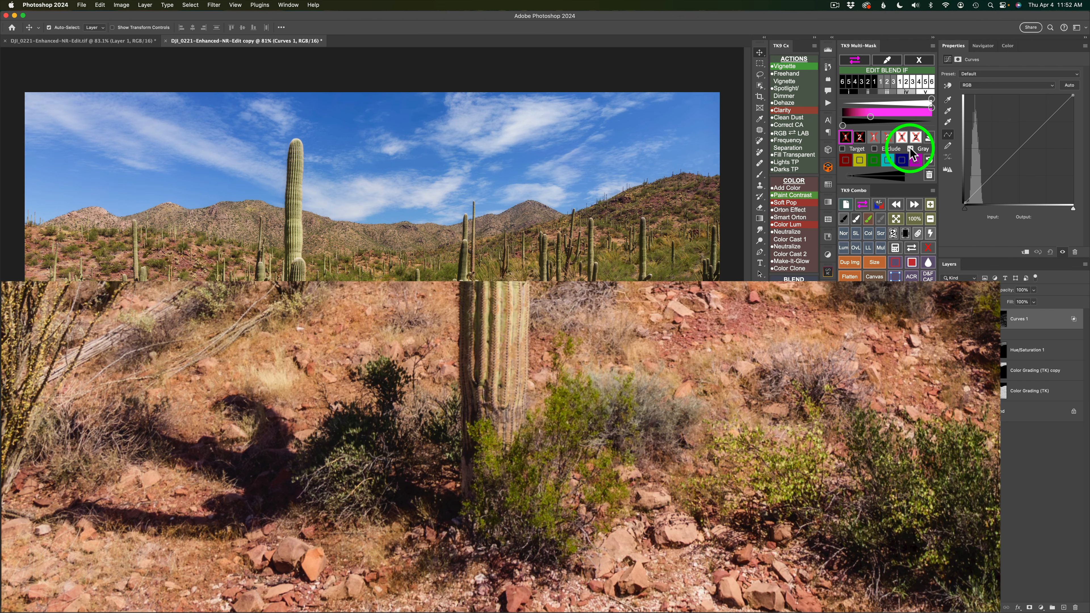
click(910, 148)
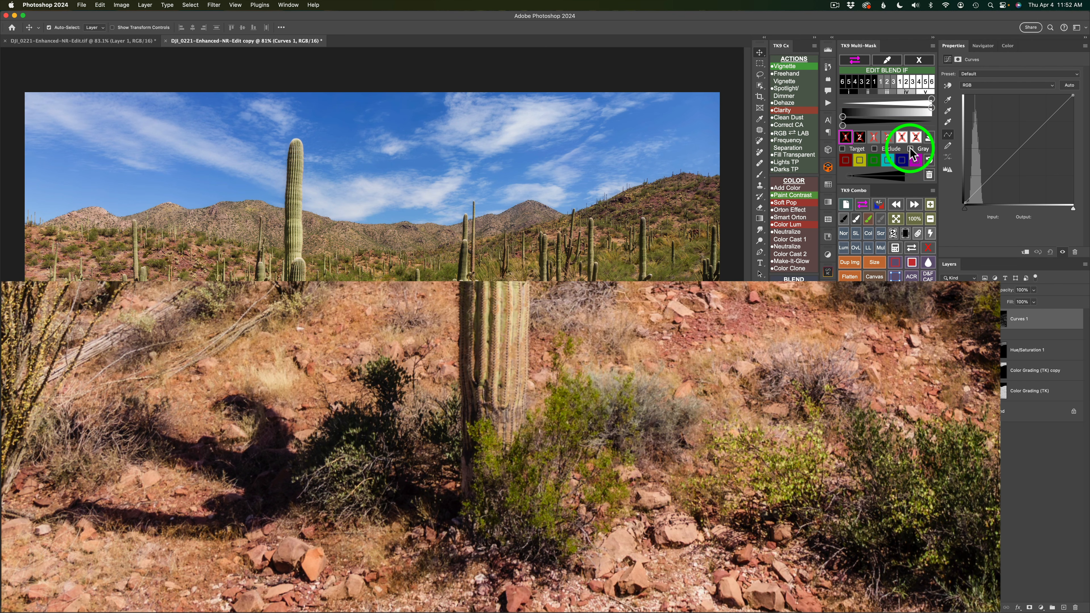
click(910, 149)
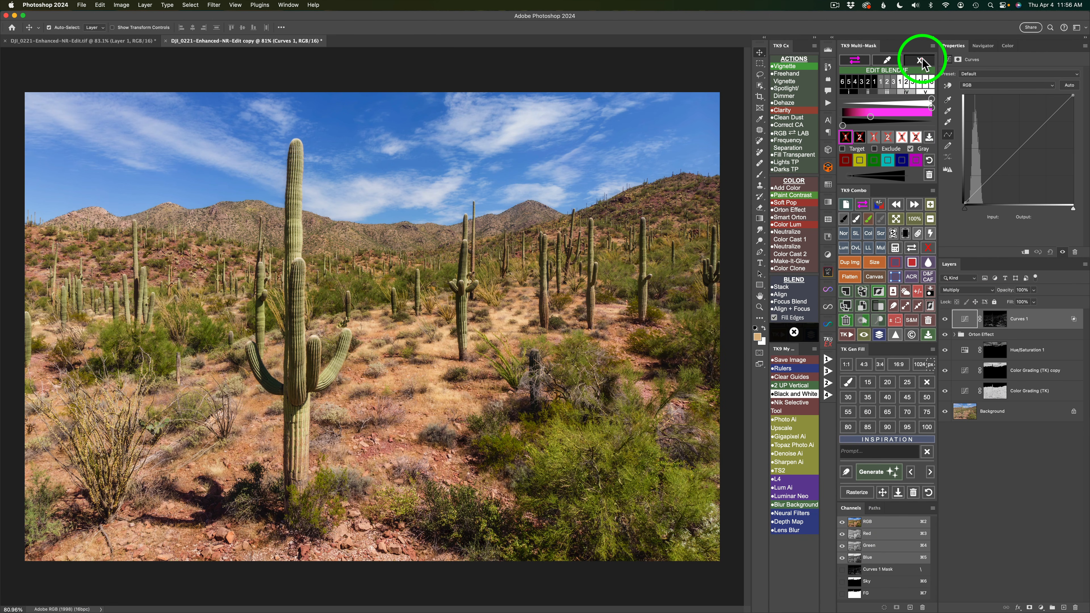
click(920, 61)
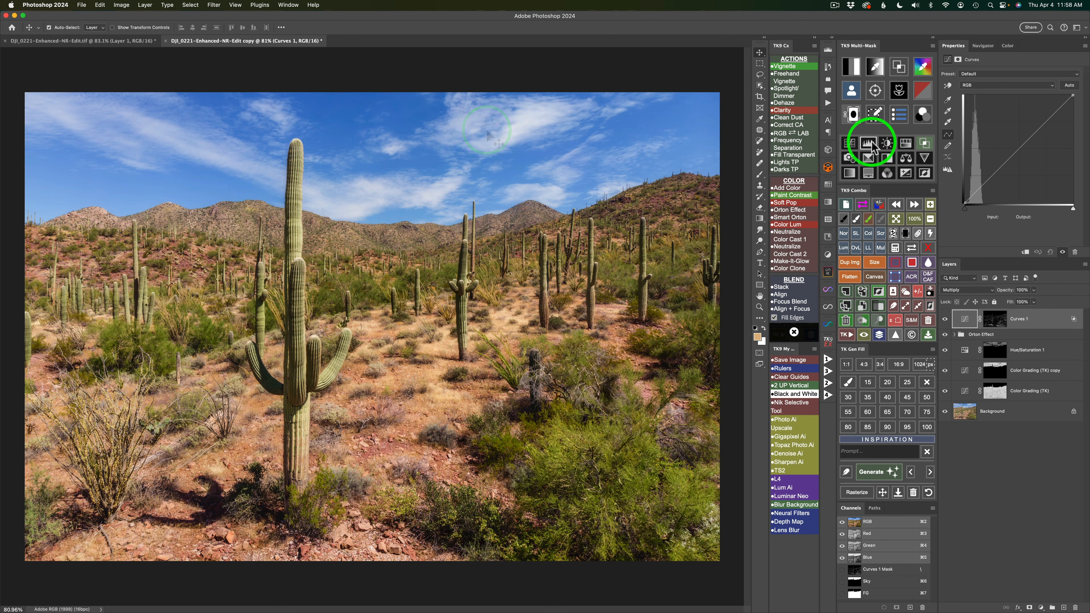
Add a second Curves adjustment layer with a black mask and set its blend mode to Multiply.
click(850, 144)
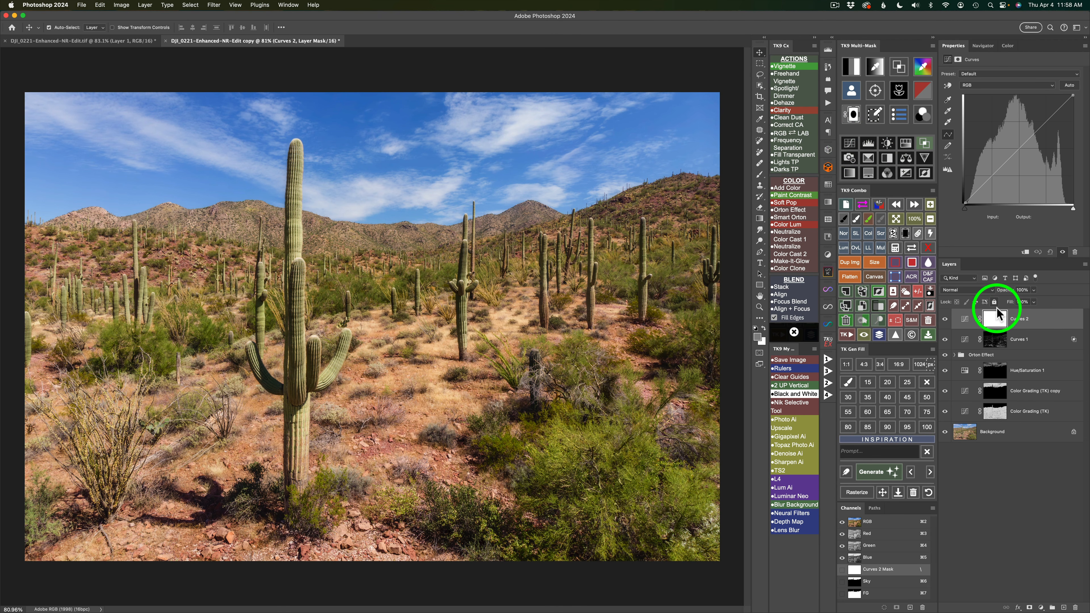
click(905, 234)
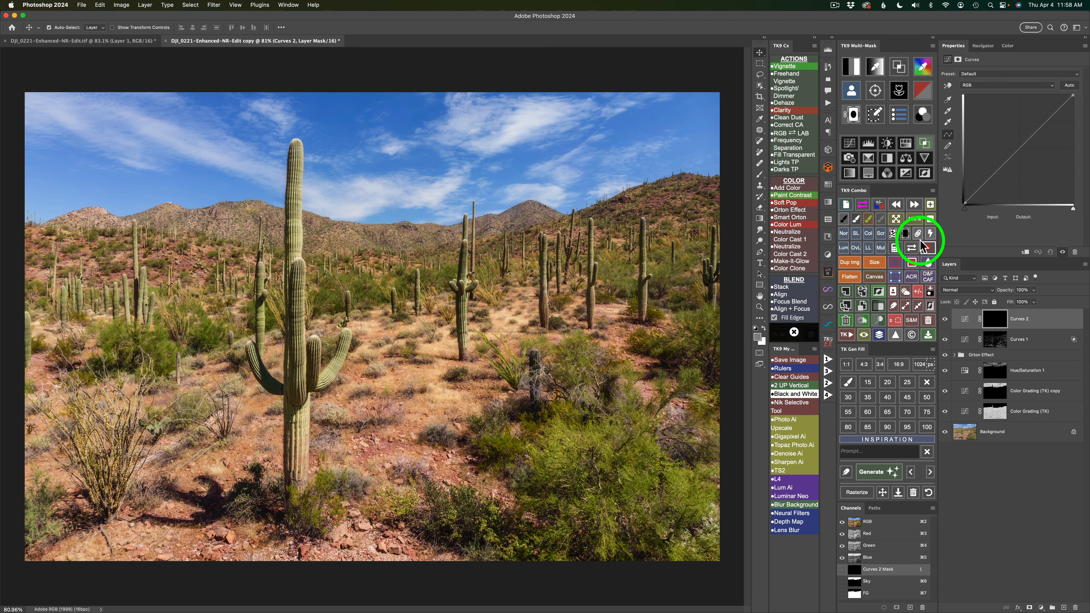
click(881, 248)
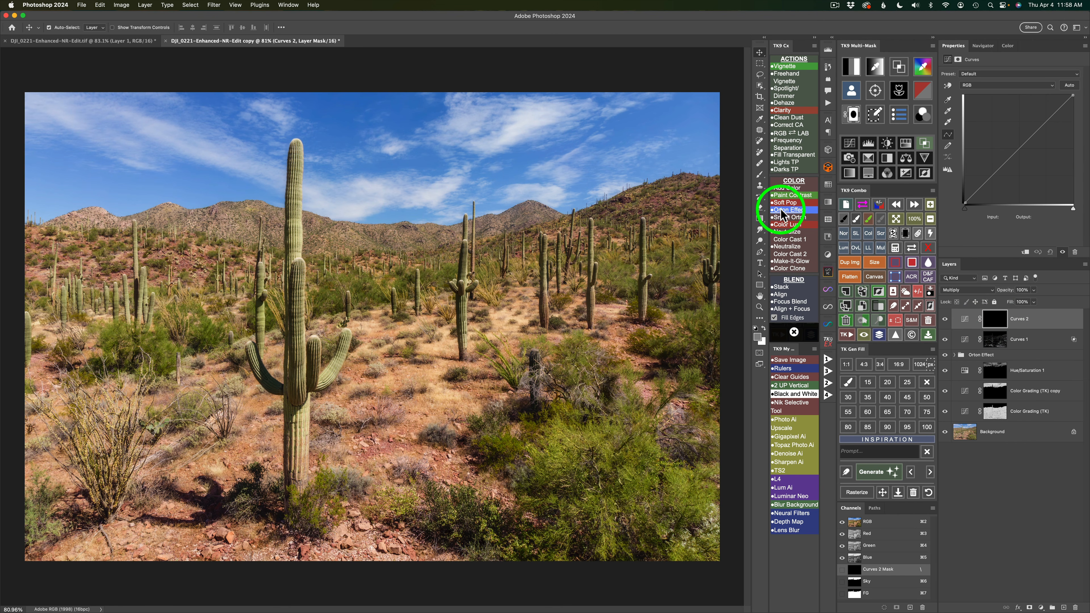
Set up the Gradient tool in Gradient mode with the black-and-white preset from Basics and the Reverse option on.
click(759, 222)
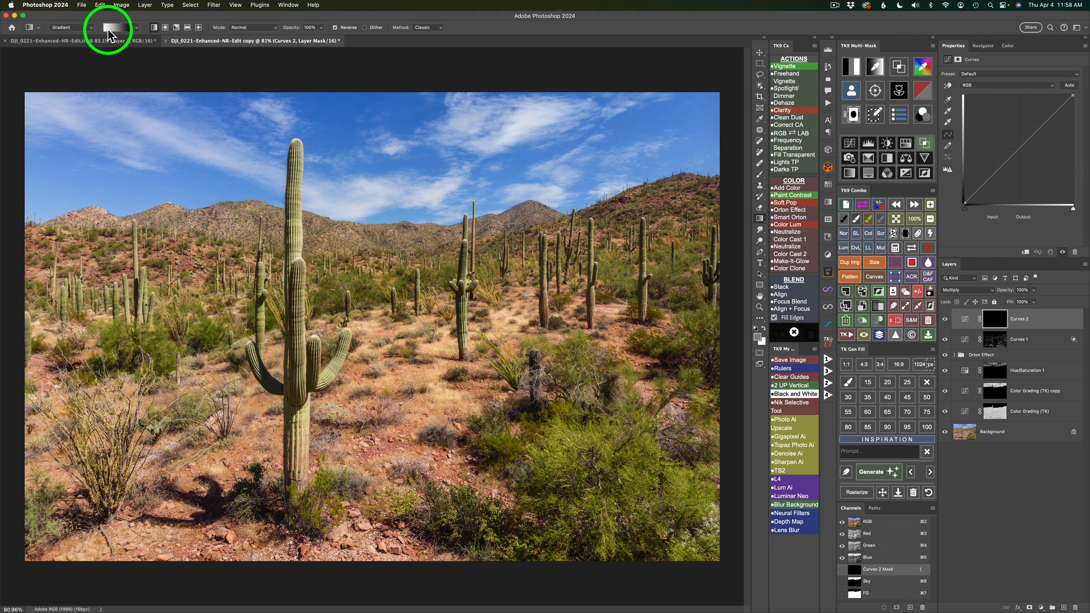
click(93, 27)
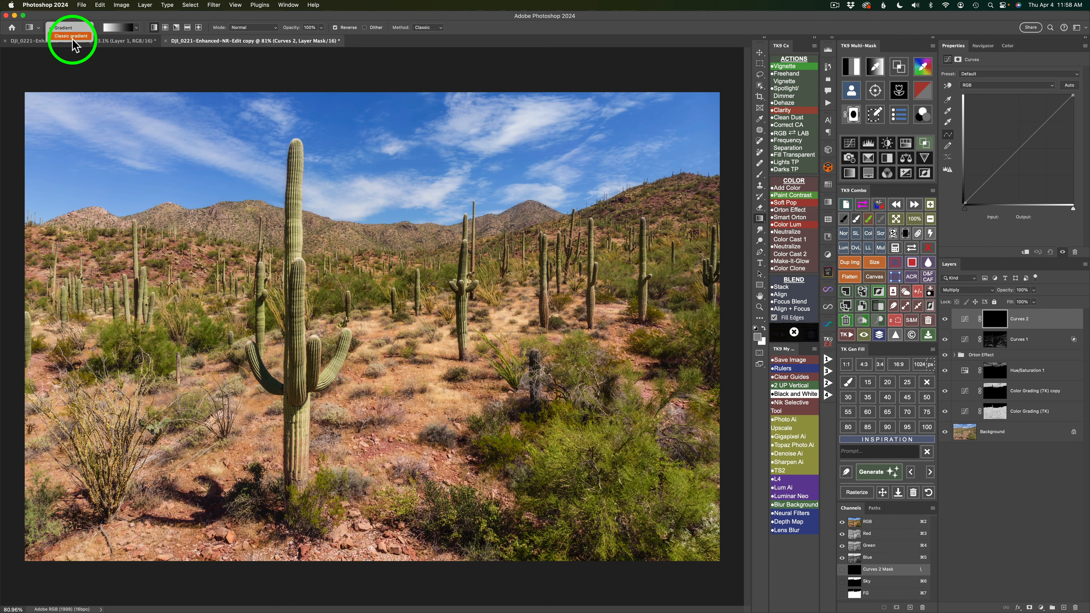
click(71, 27)
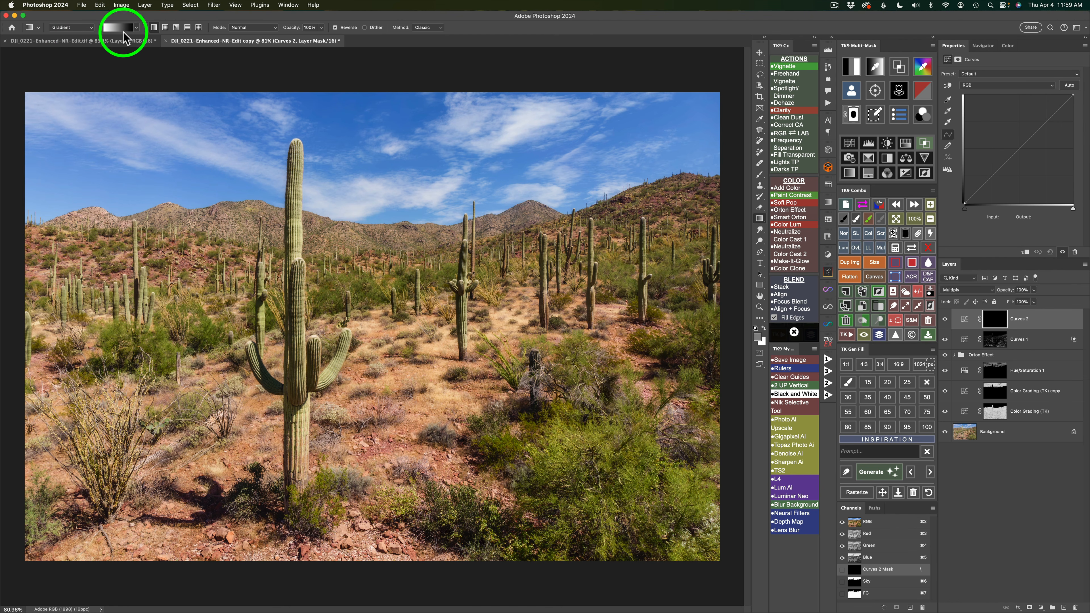
click(137, 27)
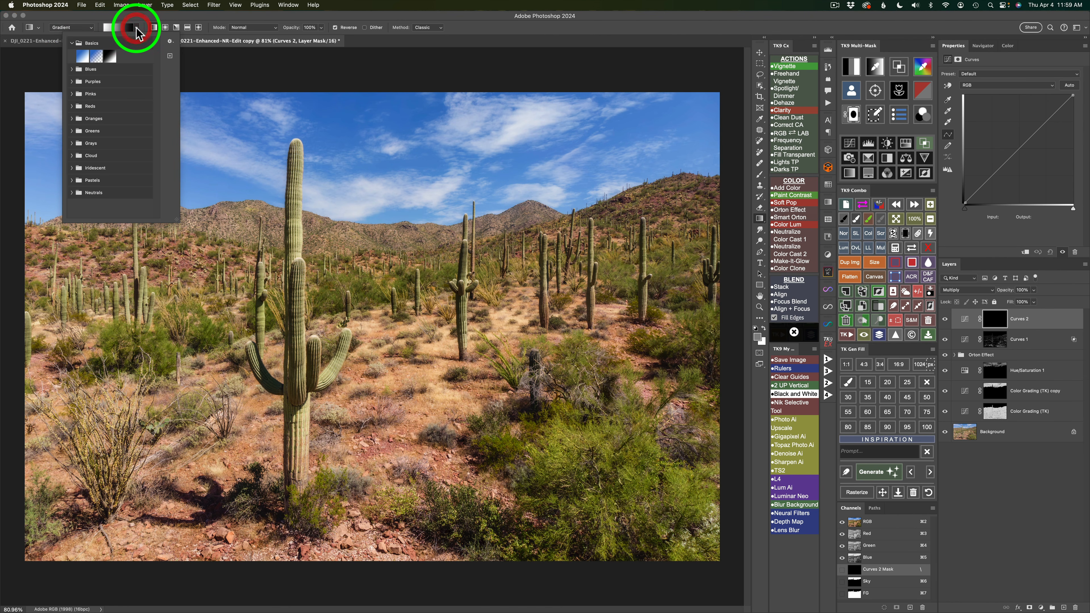
click(73, 43)
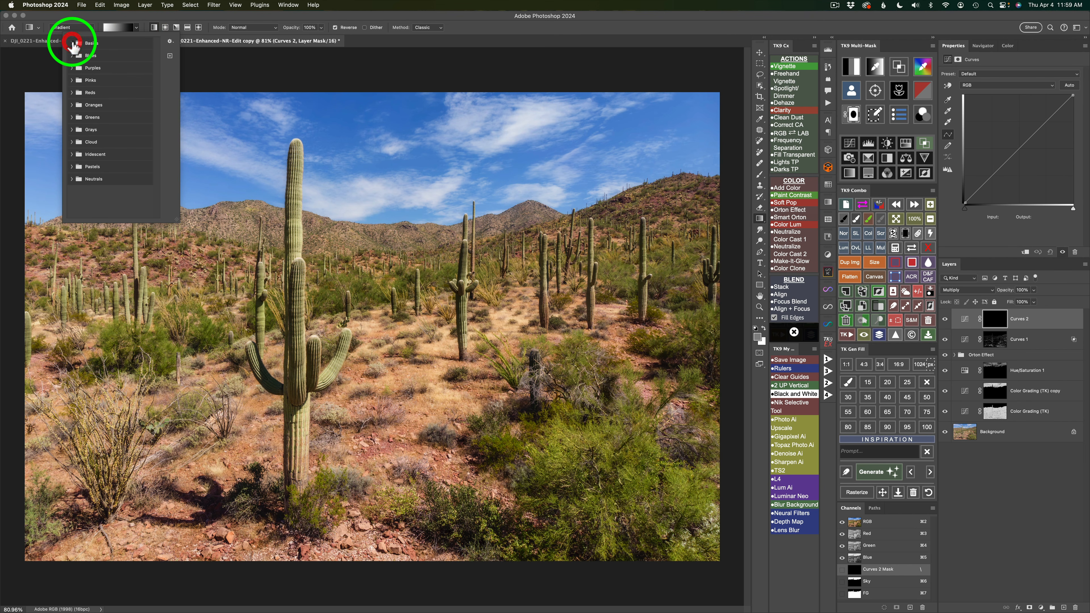
click(72, 43)
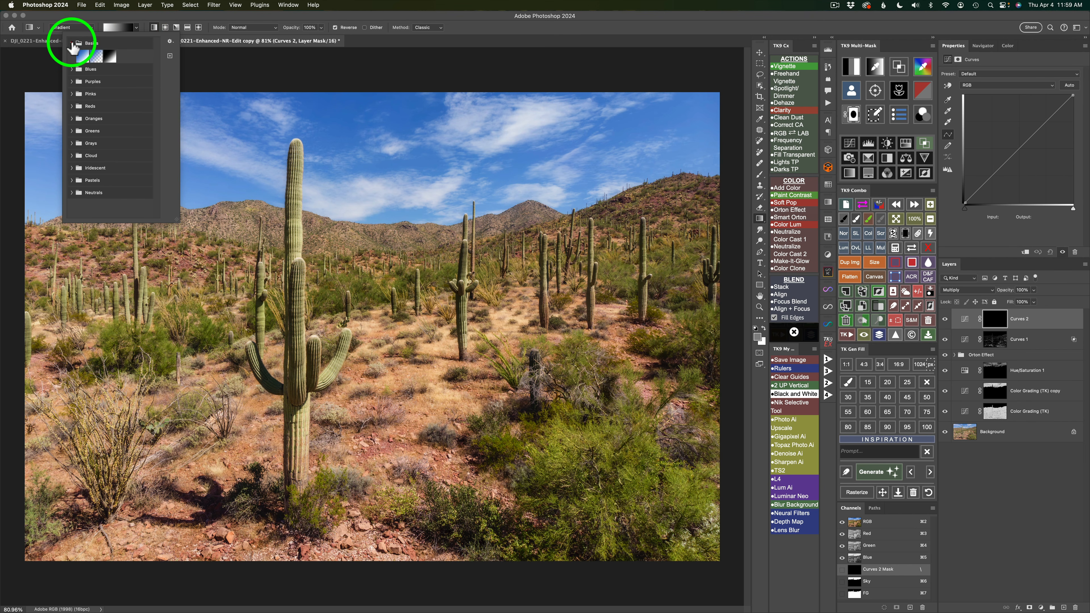
click(112, 57)
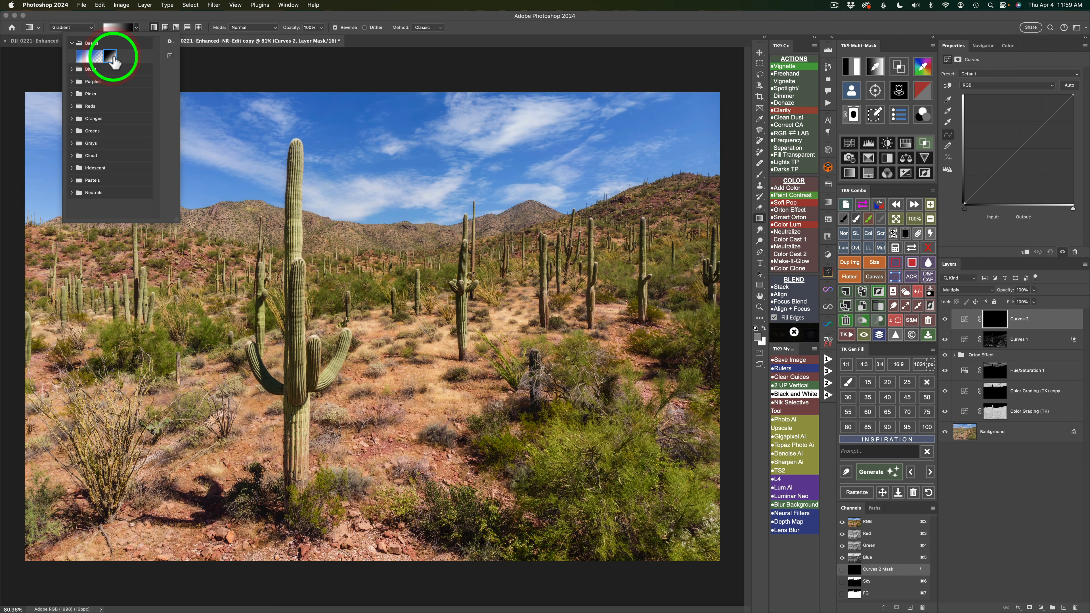
click(504, 28)
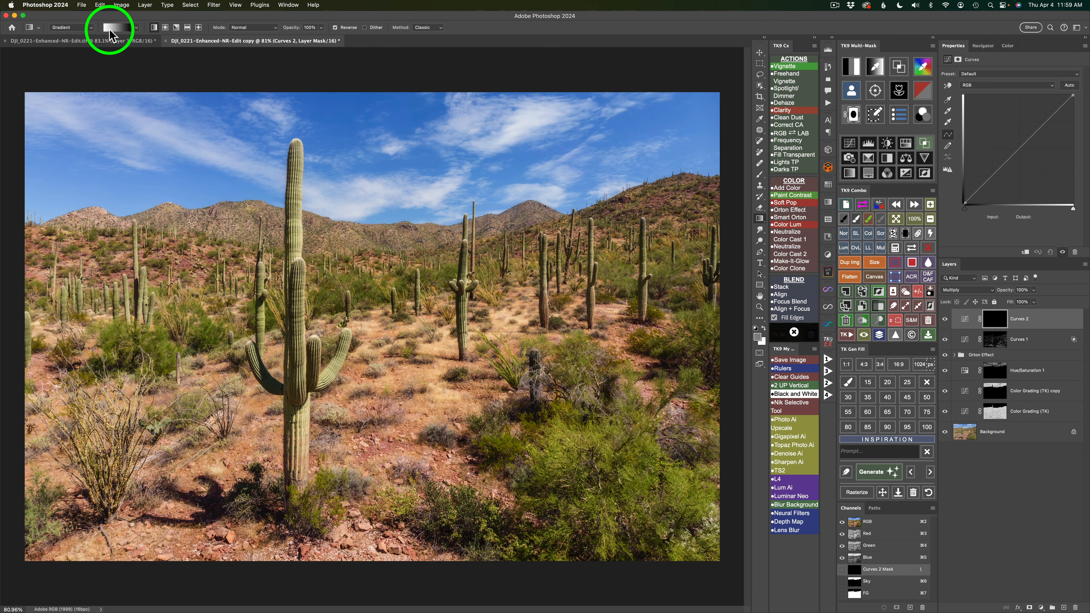
click(335, 28)
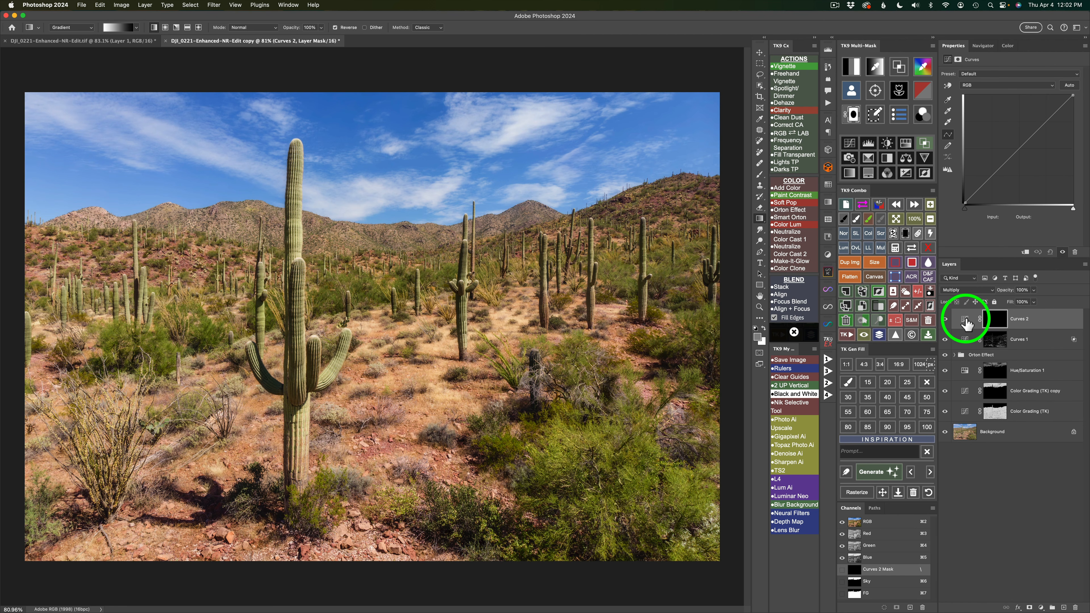
Duplicate the Curves 2 layer and draw a short vertical gradient on the original's mask from the photo's bottom edge upward.
click(846, 305)
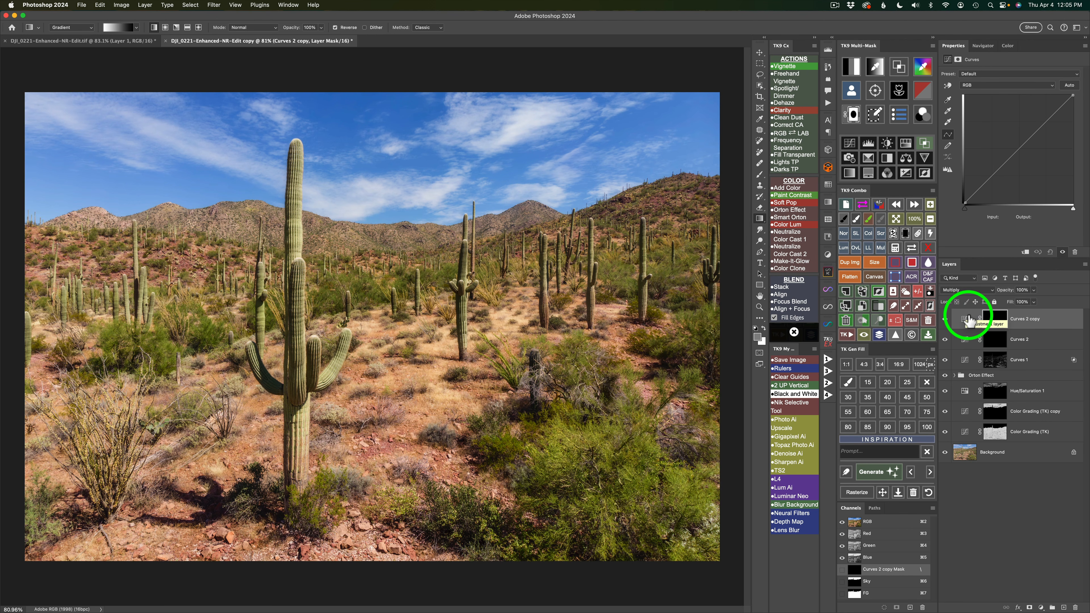
click(966, 343)
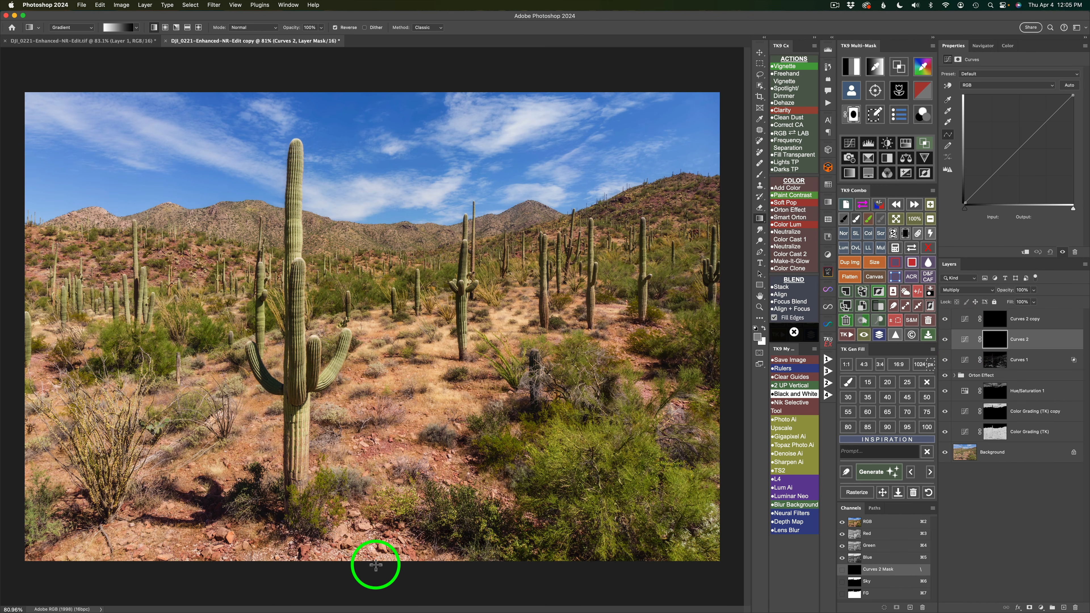
drag(376, 565, 376, 479)
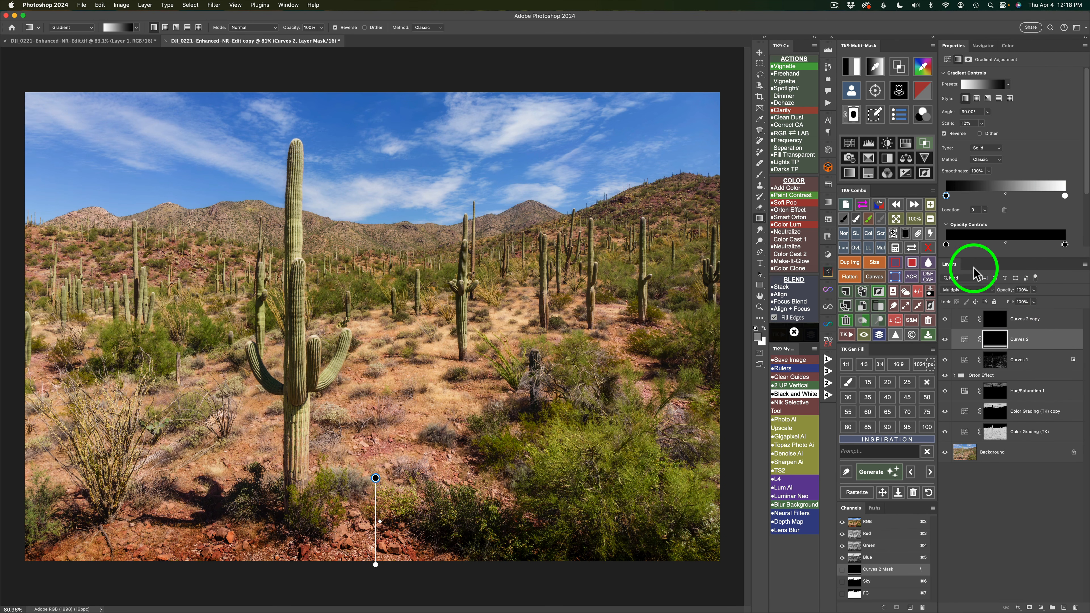
Exclude the yellows from the Curves 2 layer with Blend If, compare the layer on and off, and exit Blend If.
click(925, 144)
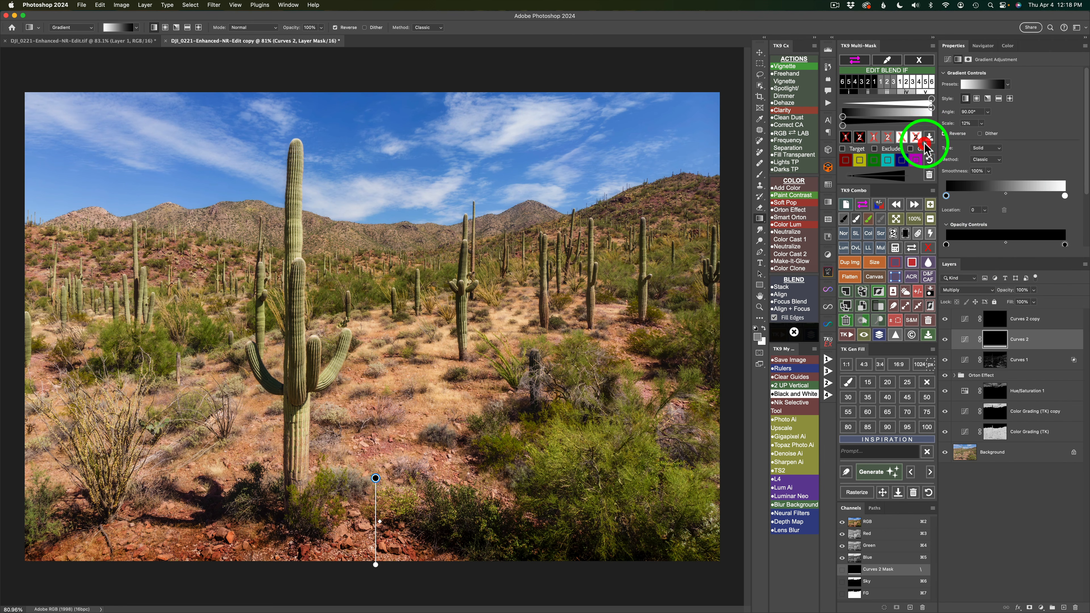
click(875, 148)
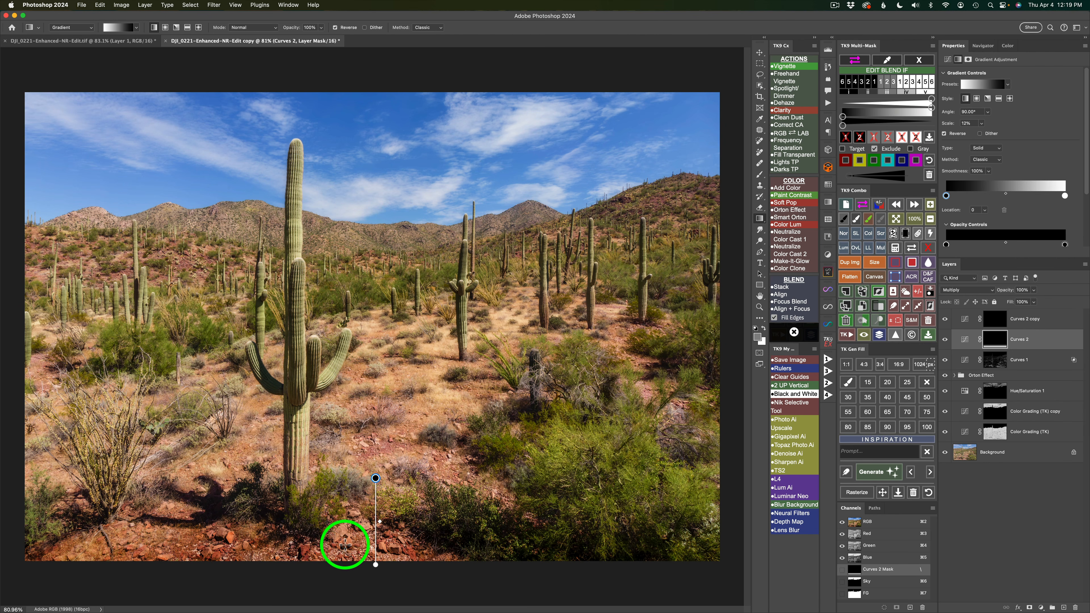
click(860, 161)
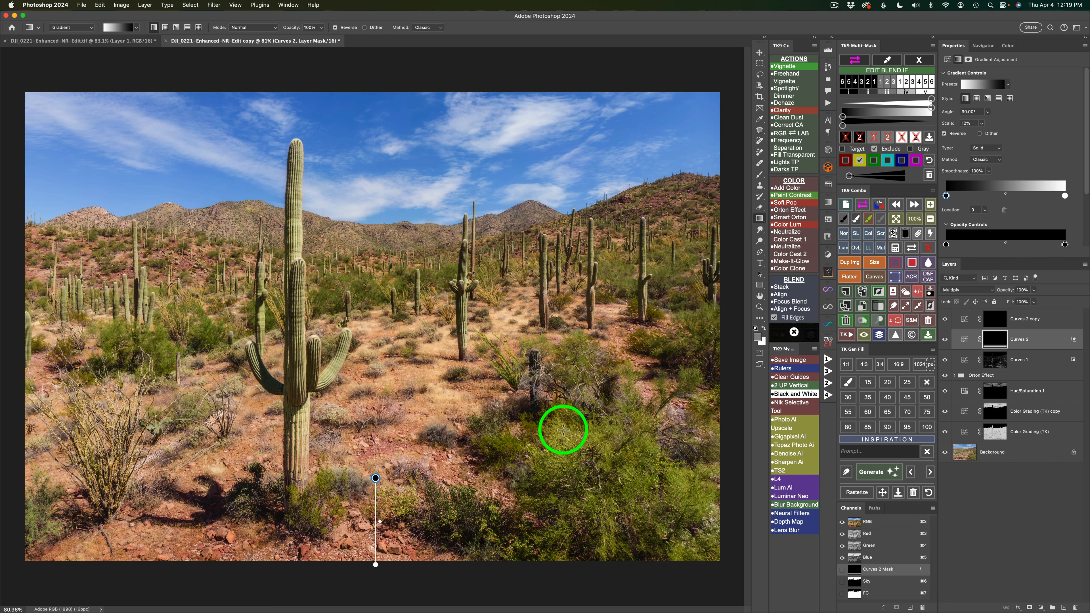
click(873, 161)
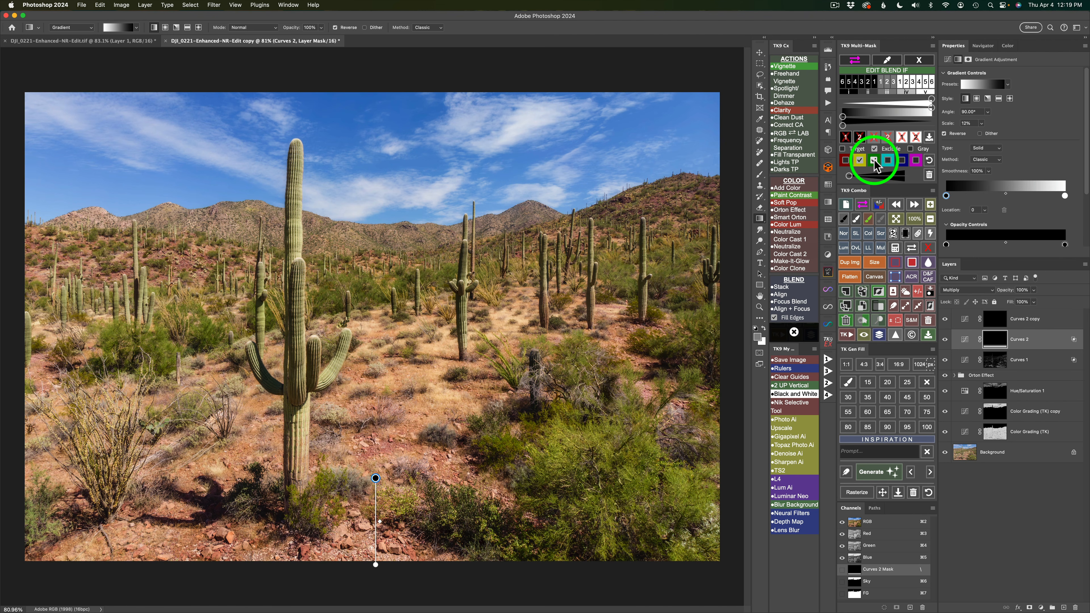
click(873, 161)
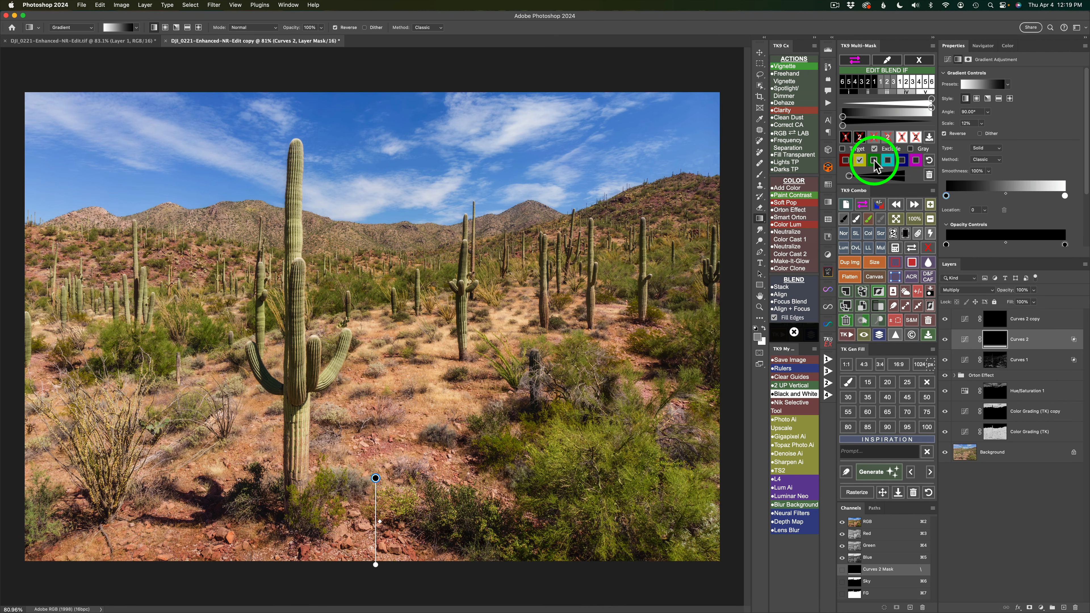
click(945, 340)
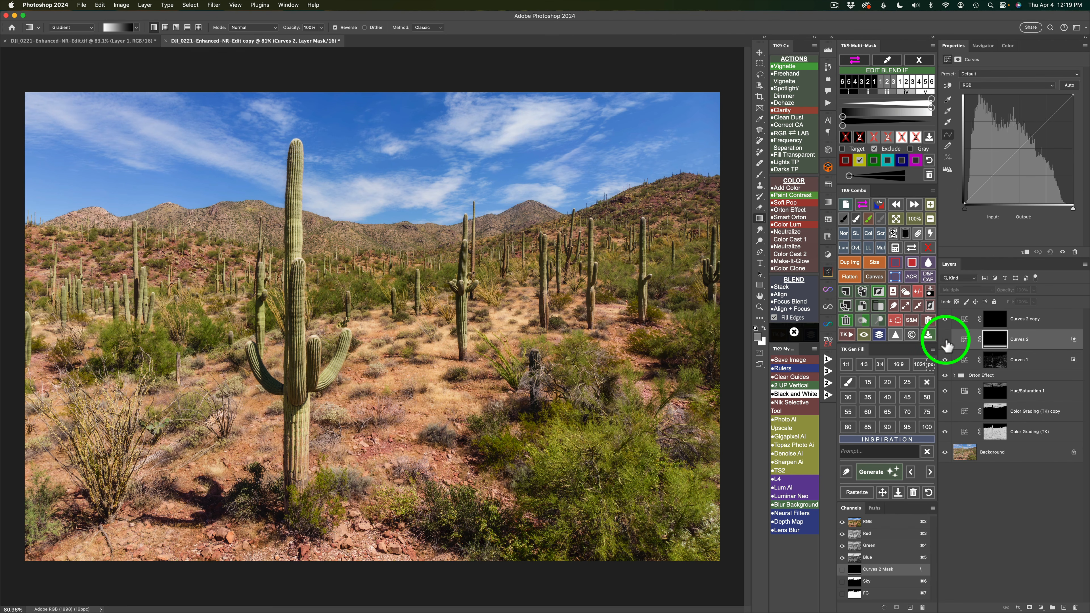
click(946, 340)
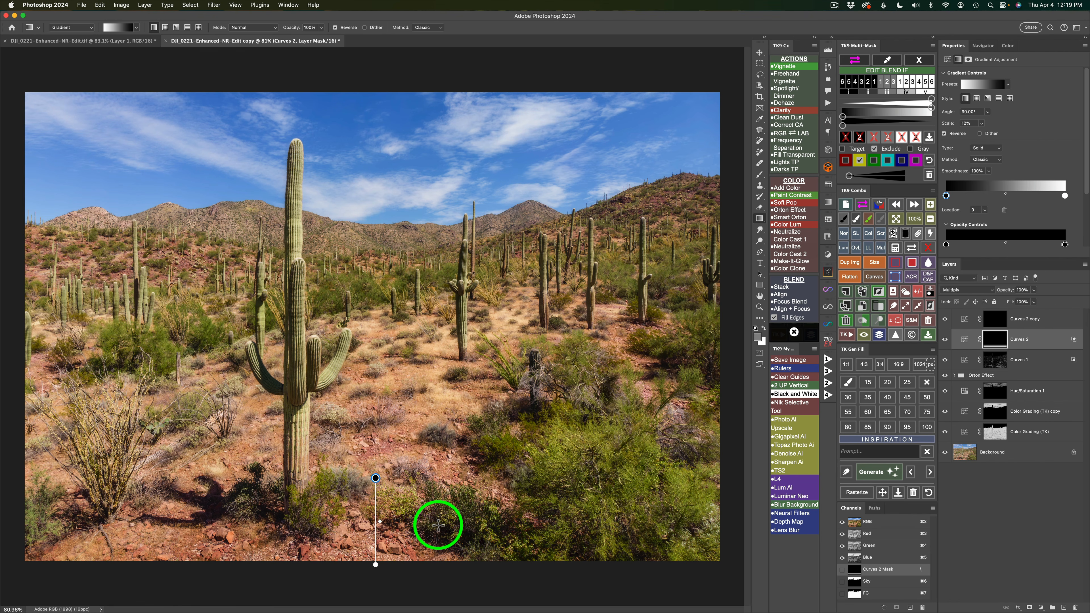
click(920, 60)
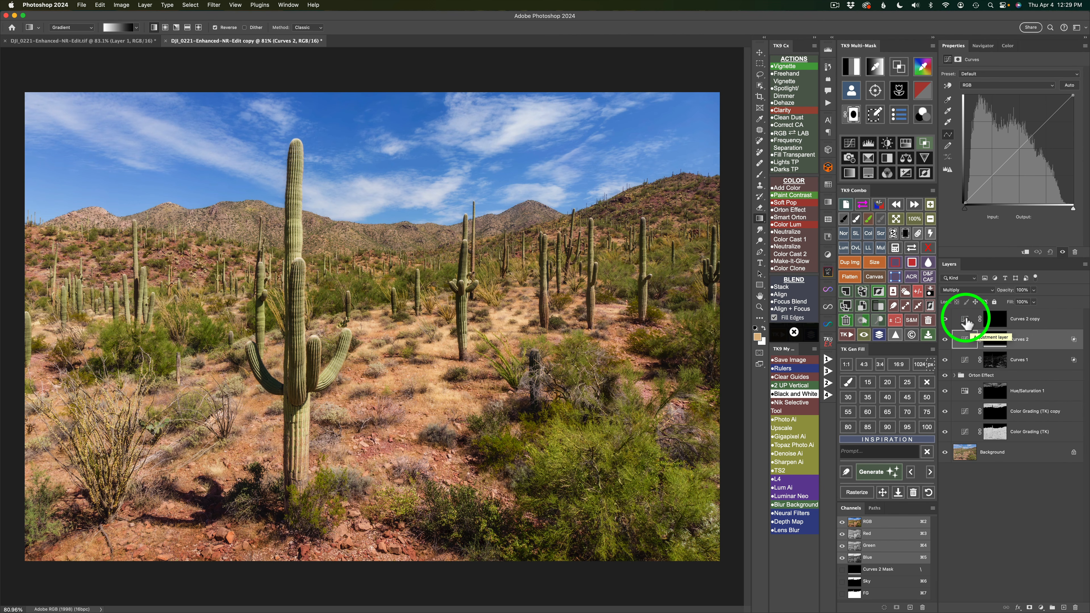
Draw a short vertical gradient on the Curves 2 copy mask from the photo's top edge downward and compare the sky with and without it.
click(967, 322)
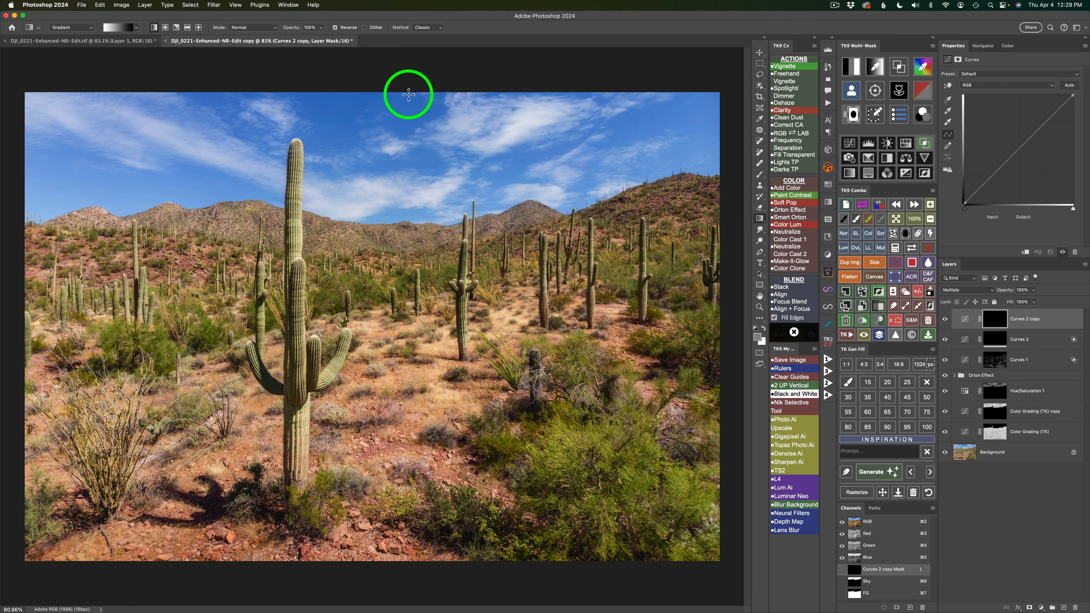
drag(357, 88, 357, 164)
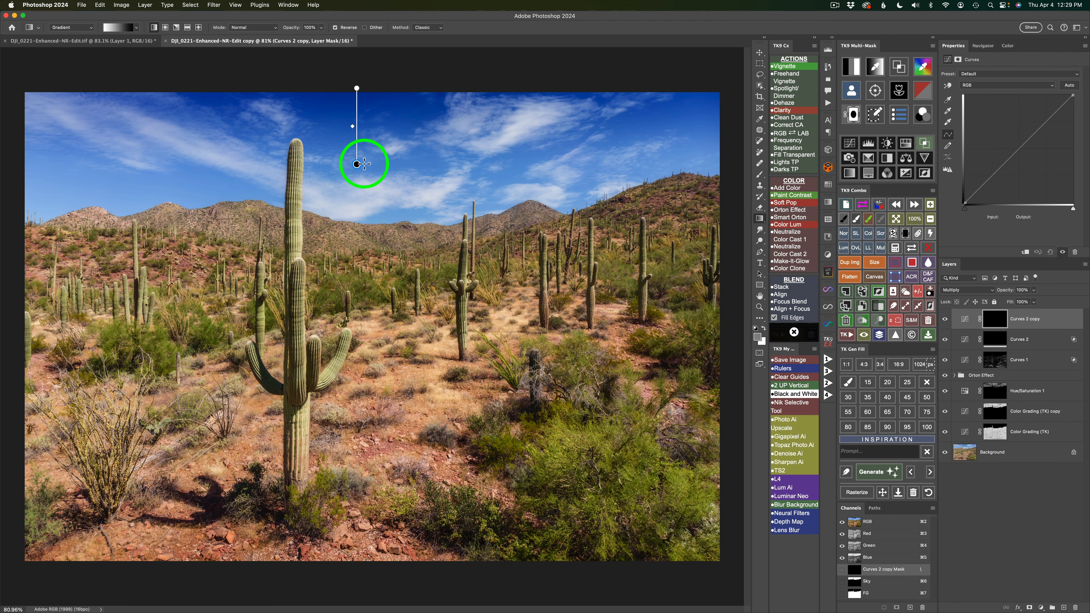
click(364, 164)
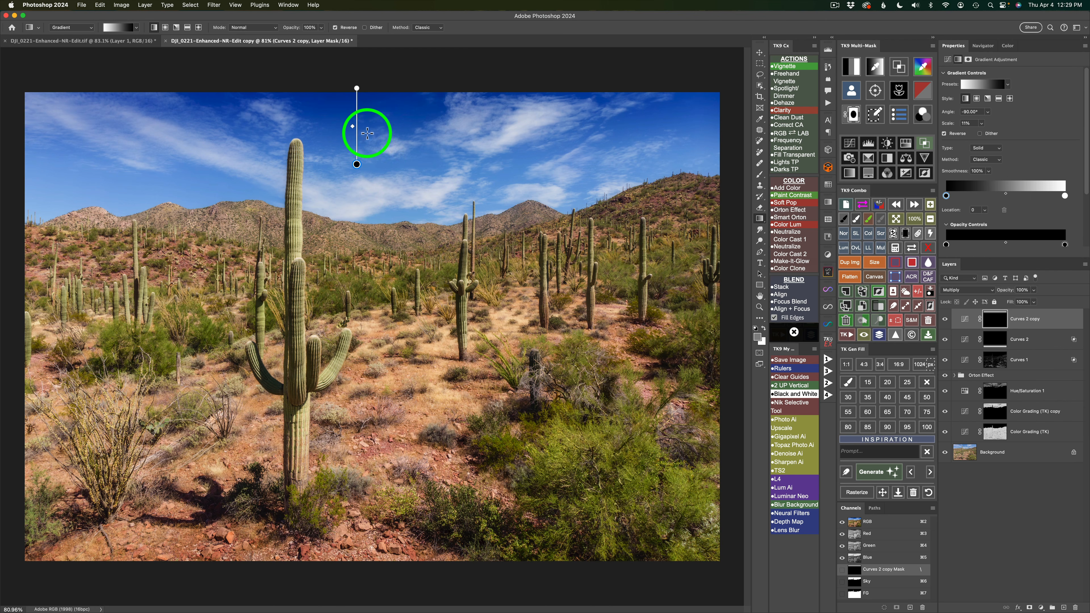
mouse_move(353, 129)
mouse_down()
mouse_move(353, 154)
mouse_move(351, 126)
mouse_up()
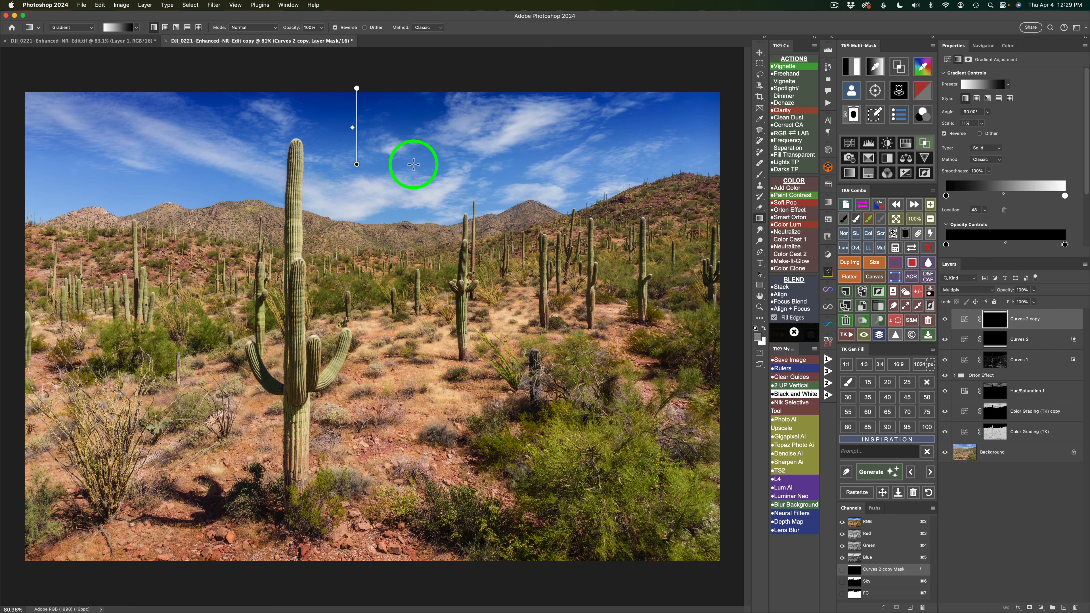
click(946, 320)
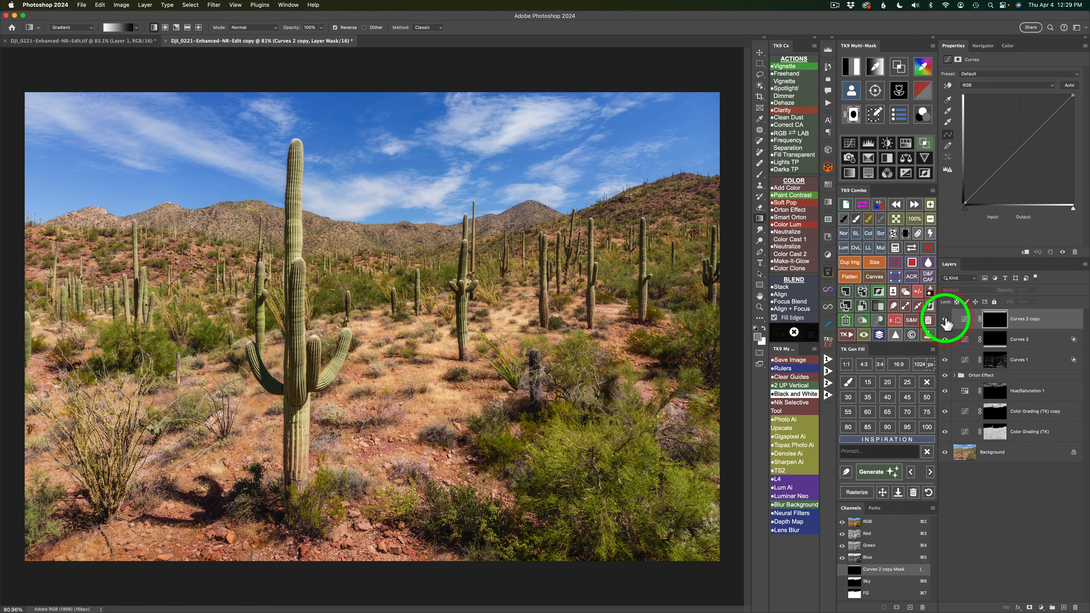
click(945, 319)
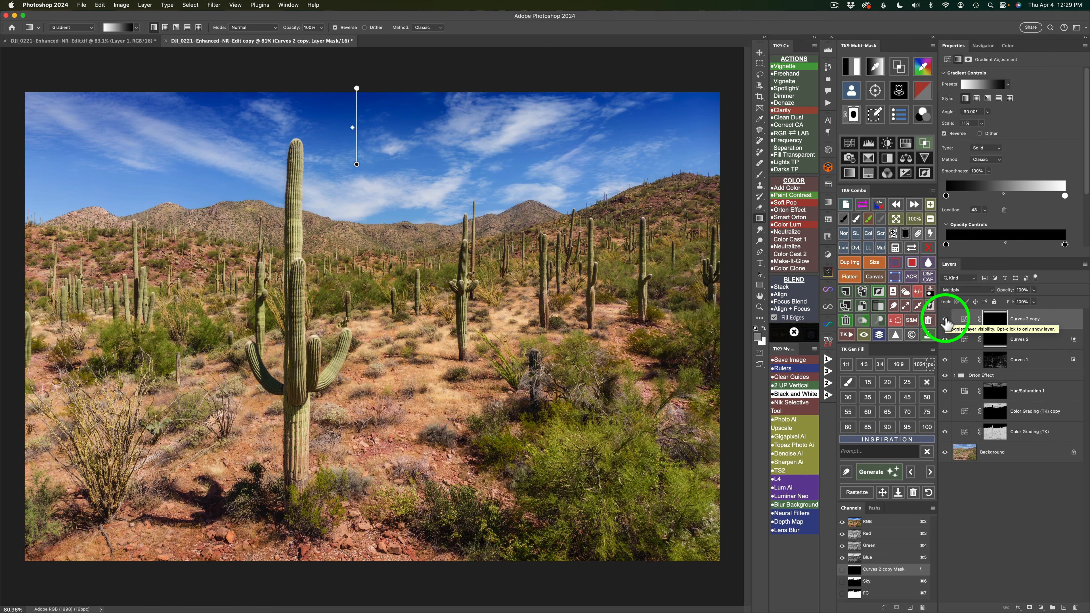
Set the Curves 2 copy layer's opacity to 60% and compare the layer on and off.
click(1033, 290)
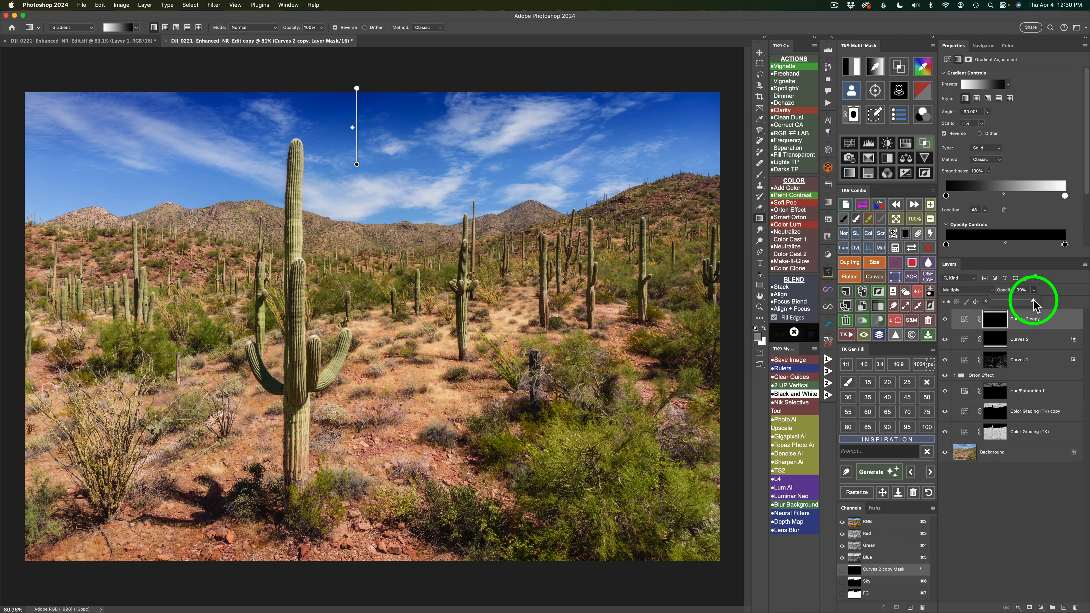
drag(1033, 302, 1019, 302)
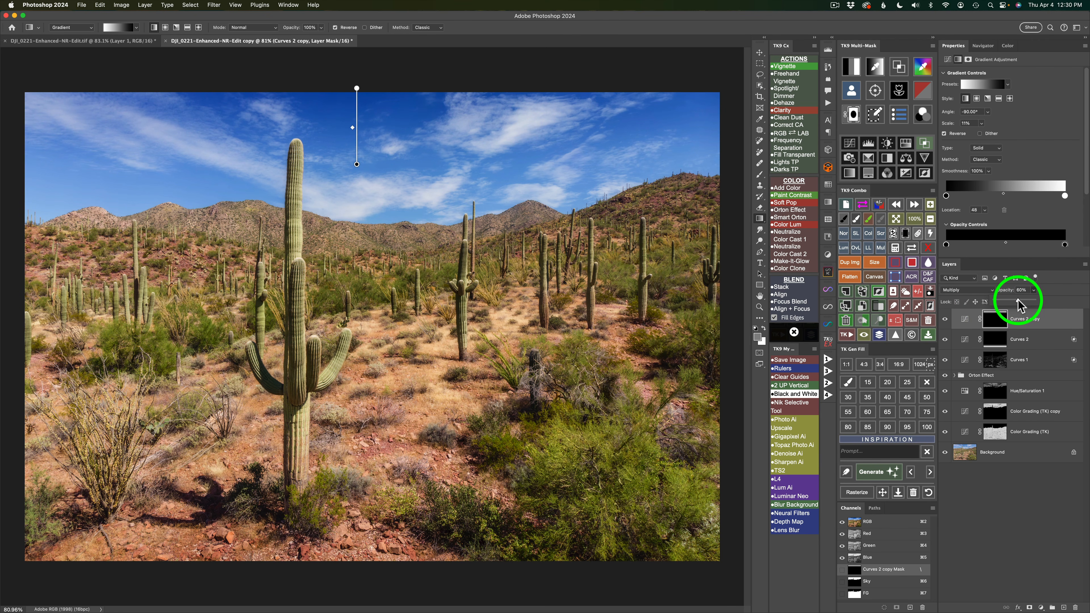
click(946, 321)
click(945, 321)
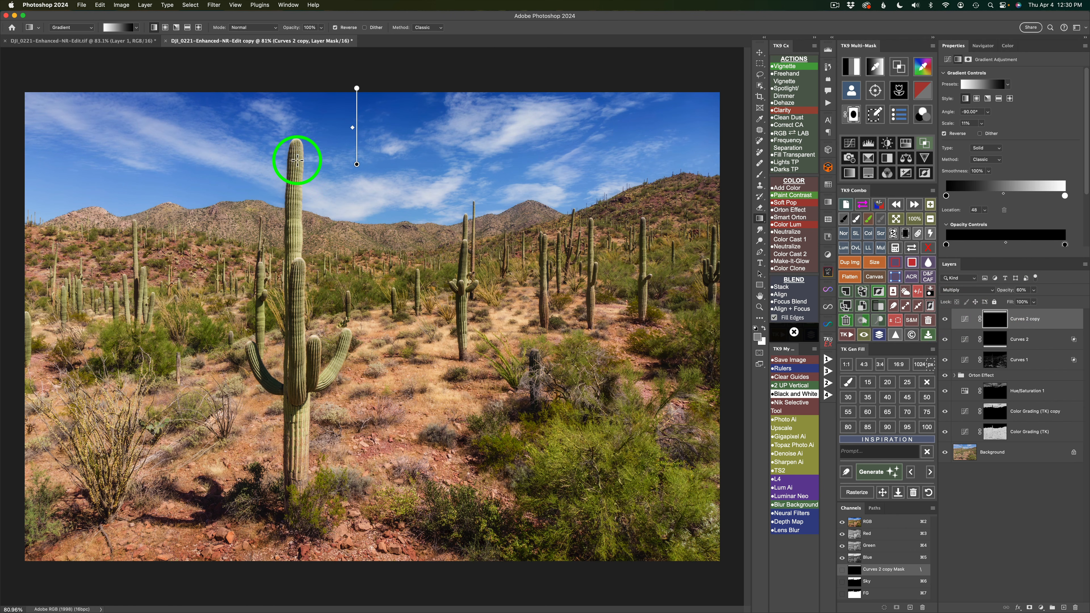
Subtract the saved FG channel from the Curves 2 copy mask, inspect the resulting mask, and compare the layer on and off.
click(896, 250)
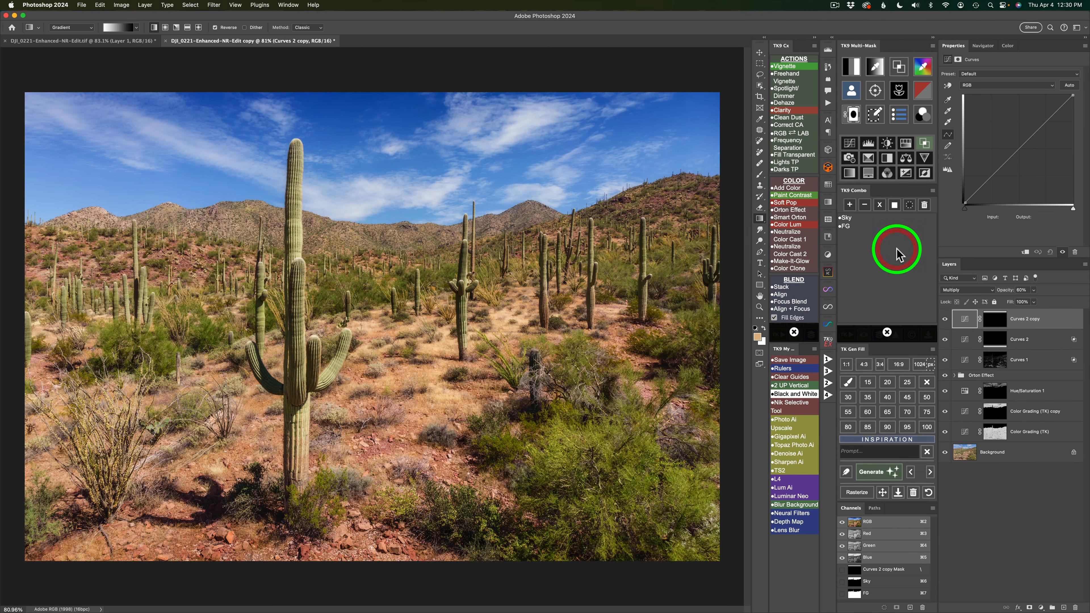
click(847, 226)
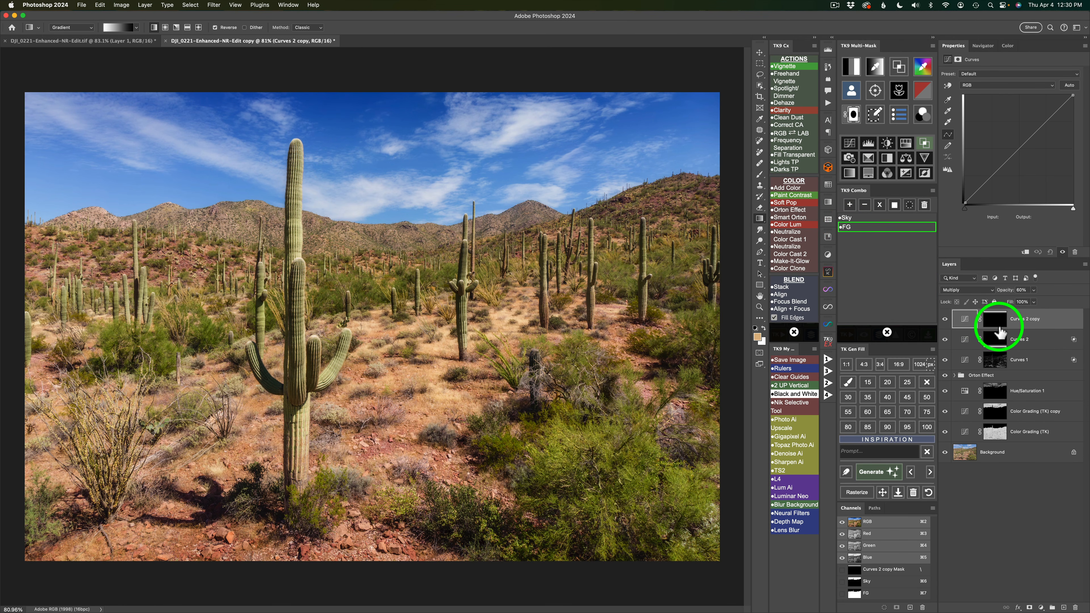
click(864, 205)
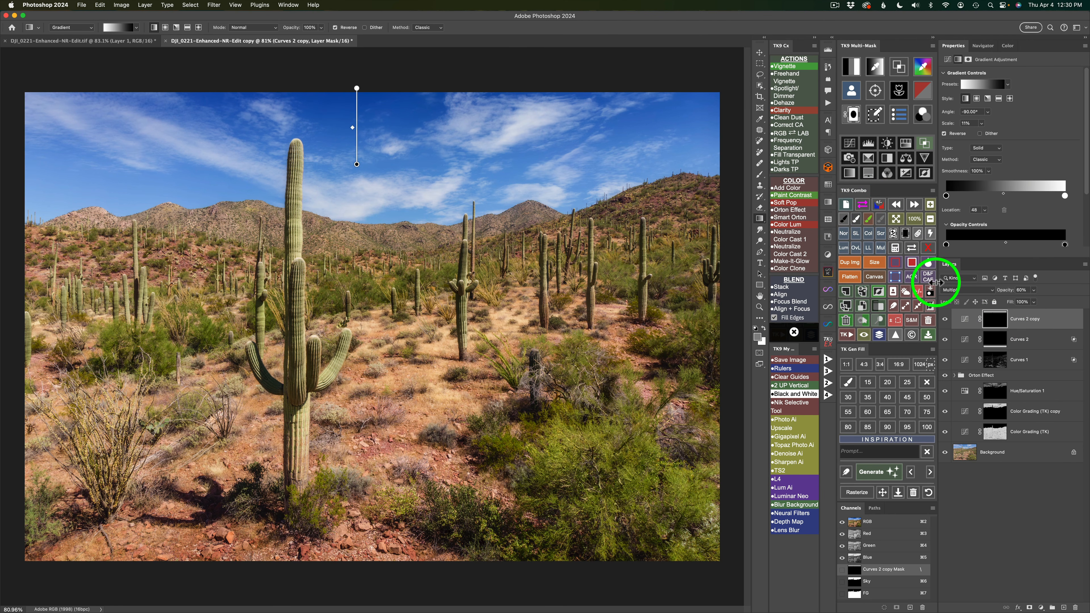
click(912, 248)
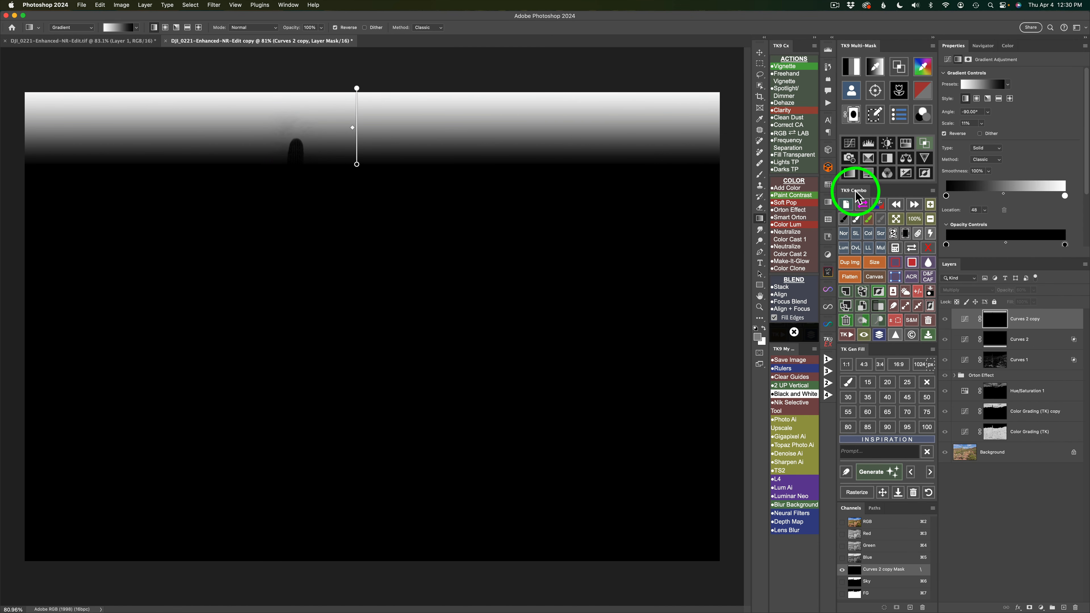
click(913, 253)
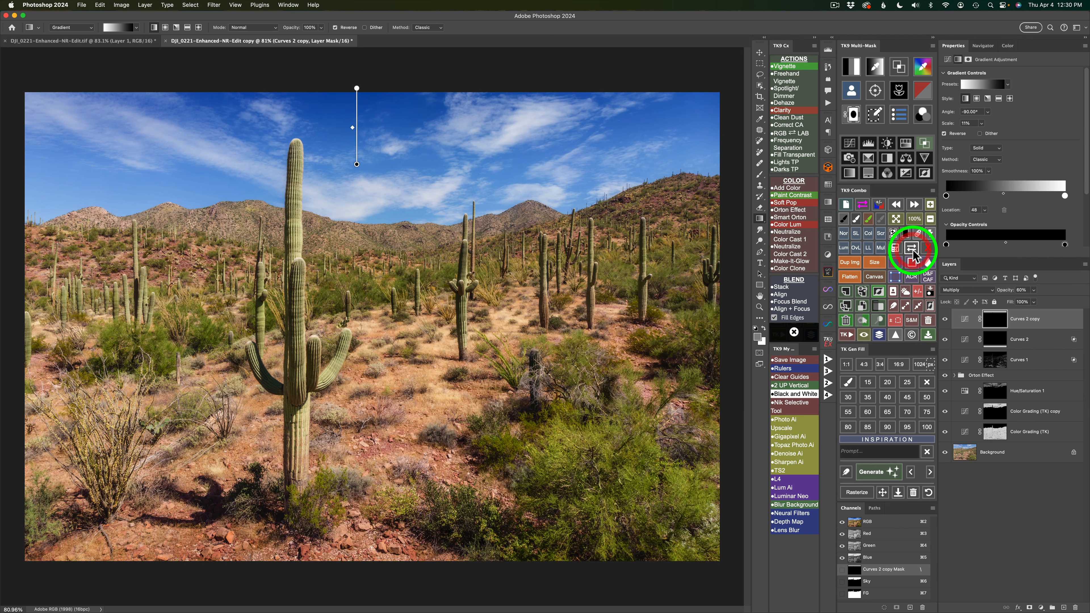
click(984, 318)
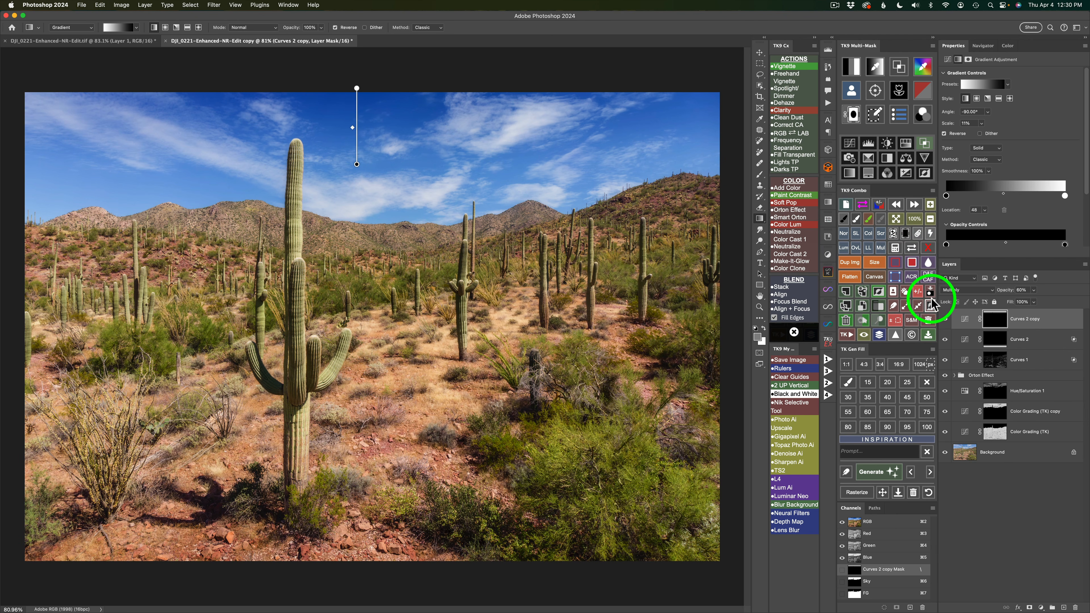
click(965, 321)
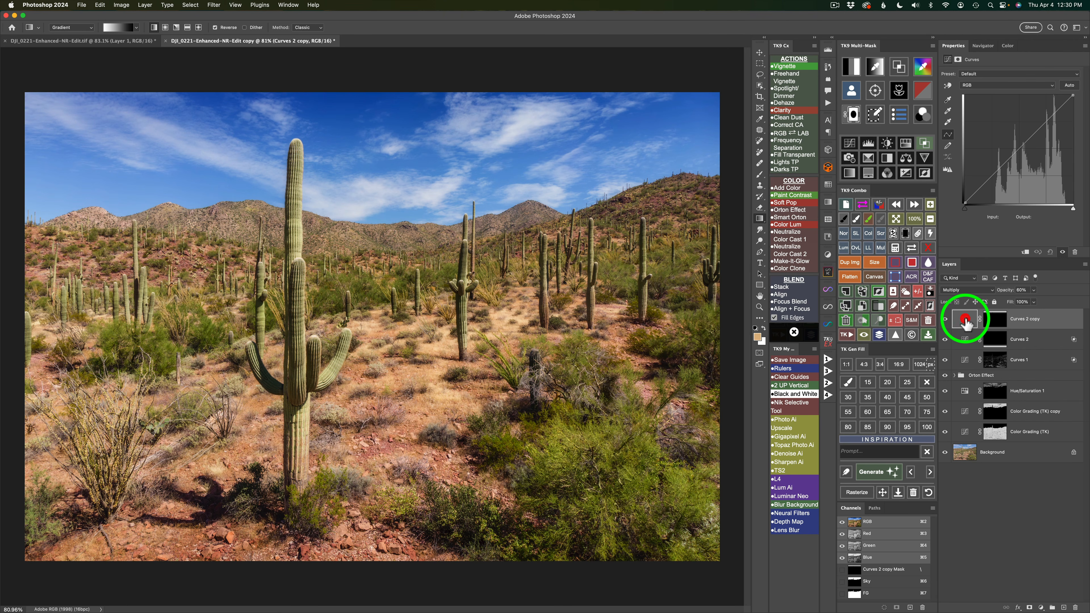
click(946, 321)
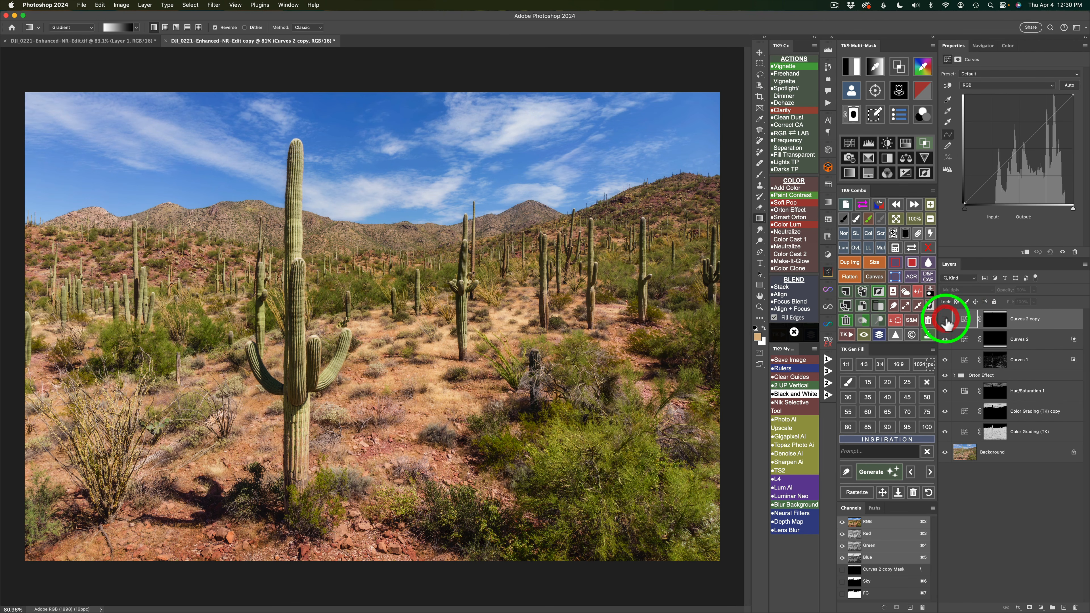
click(945, 321)
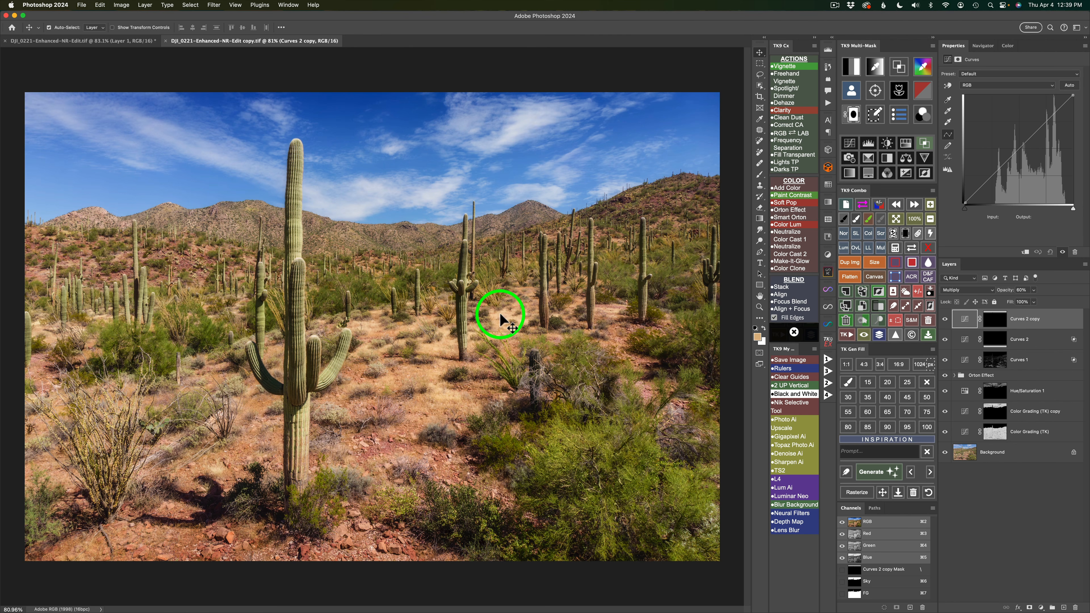
Build a TK9 luminosity mask from a bright tan ground tone sampled beside the mid-distance cactus and narrow its tonal range.
click(875, 66)
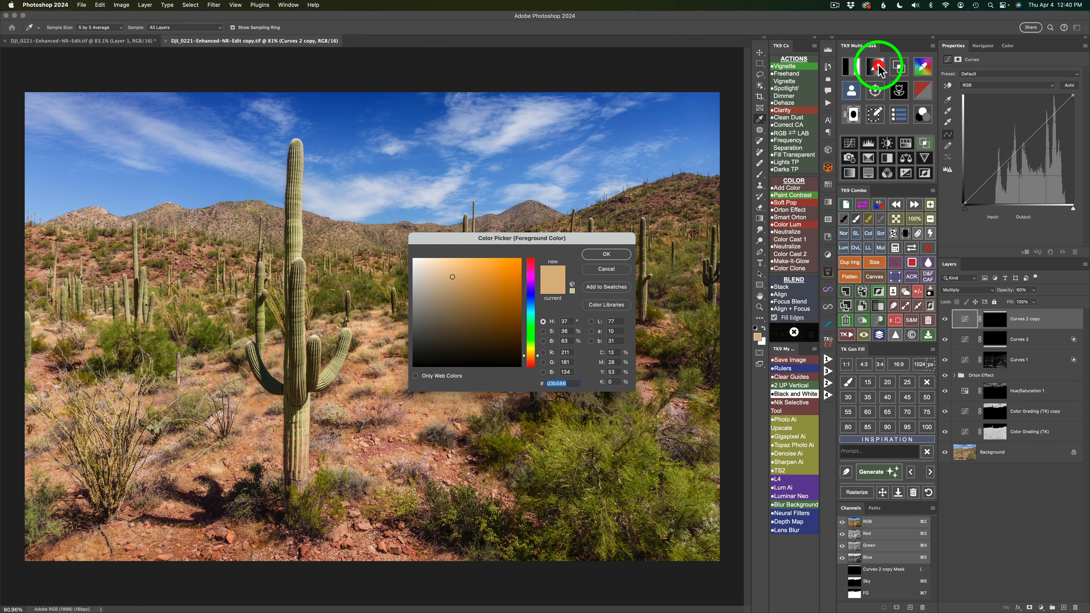
drag(510, 239, 580, 353)
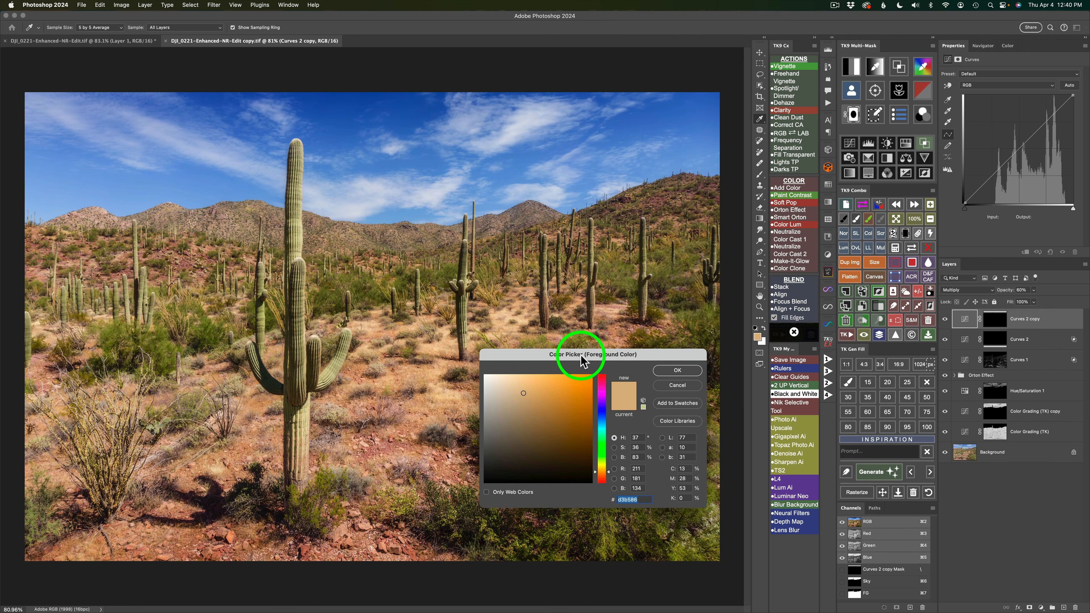
click(505, 310)
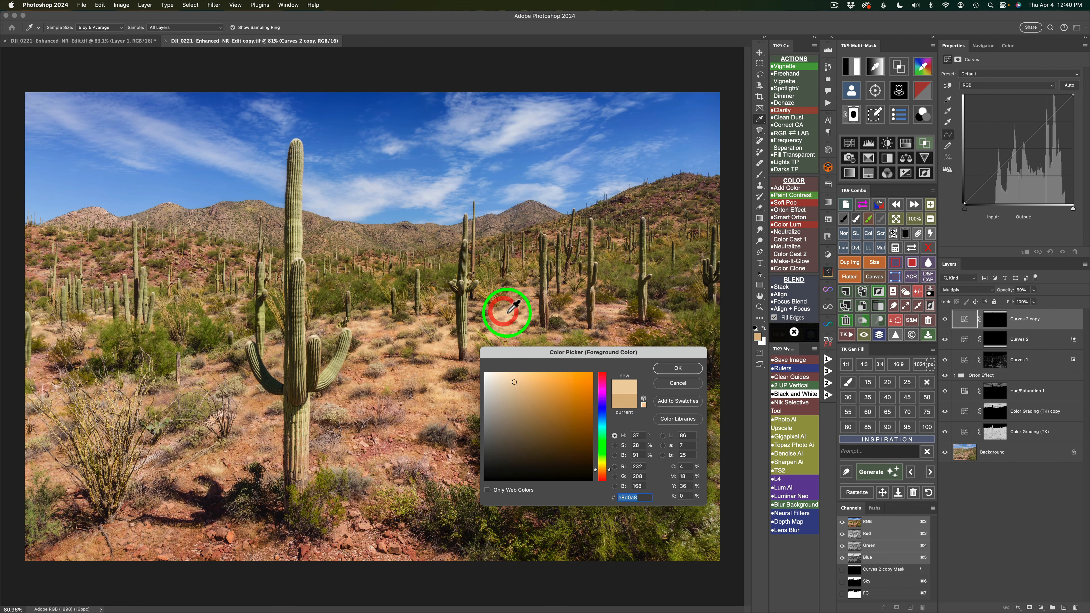
click(675, 368)
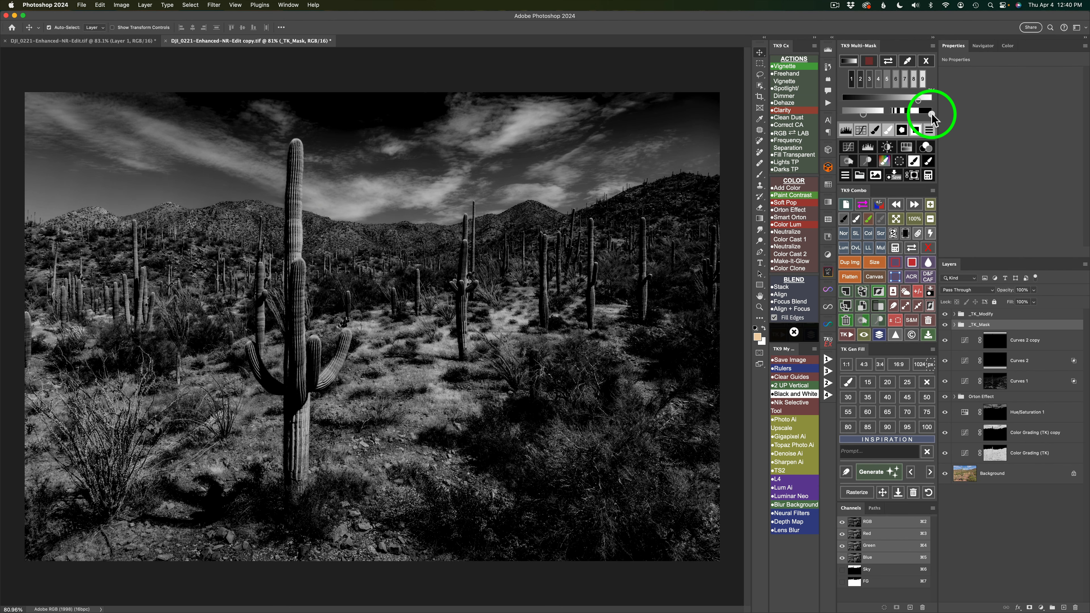
click(915, 114)
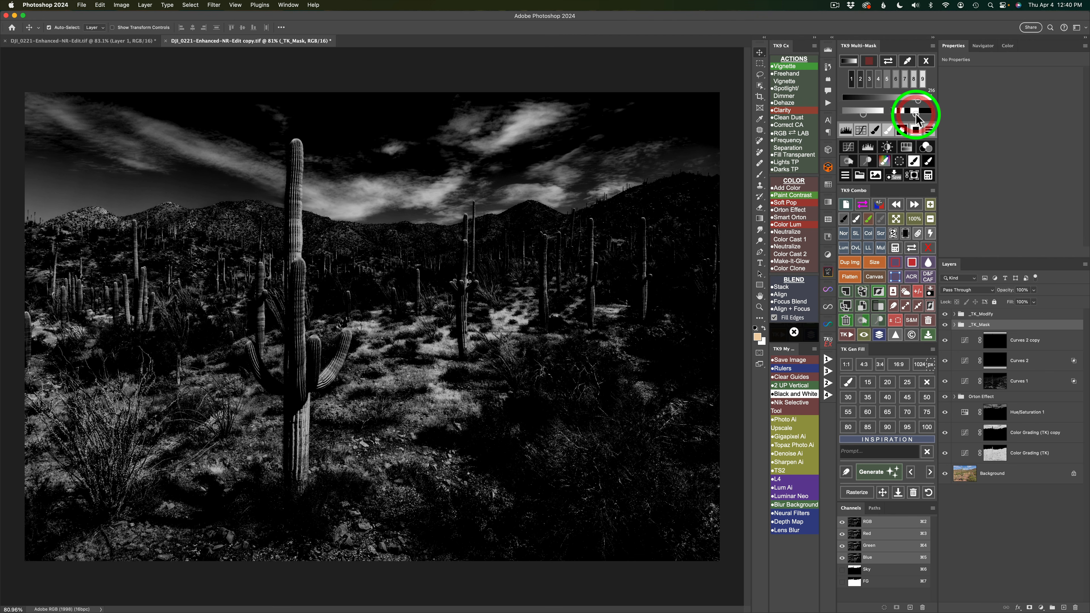
drag(915, 115, 904, 114)
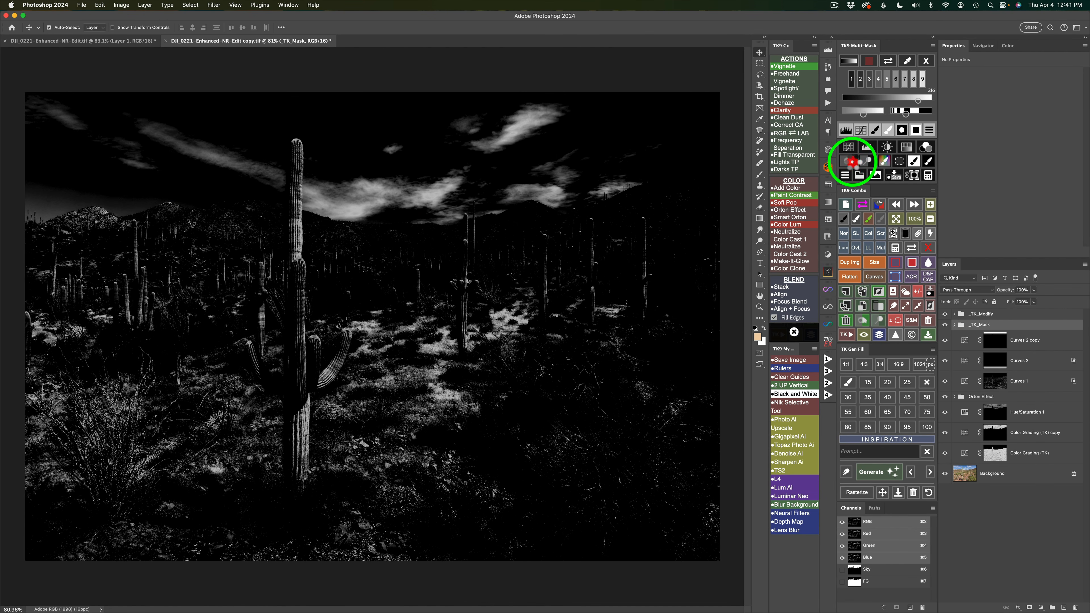
Create a Burn layer through the luminosity mask and paint black at 20% brush opacity over the bright mid-distance ground around the cacti.
click(852, 162)
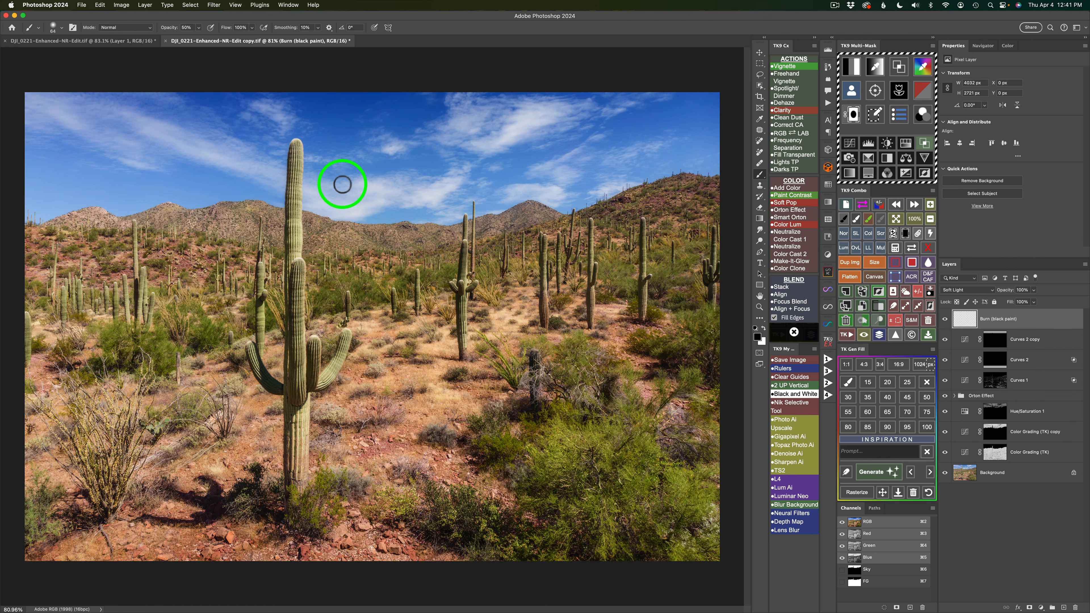
key(2)
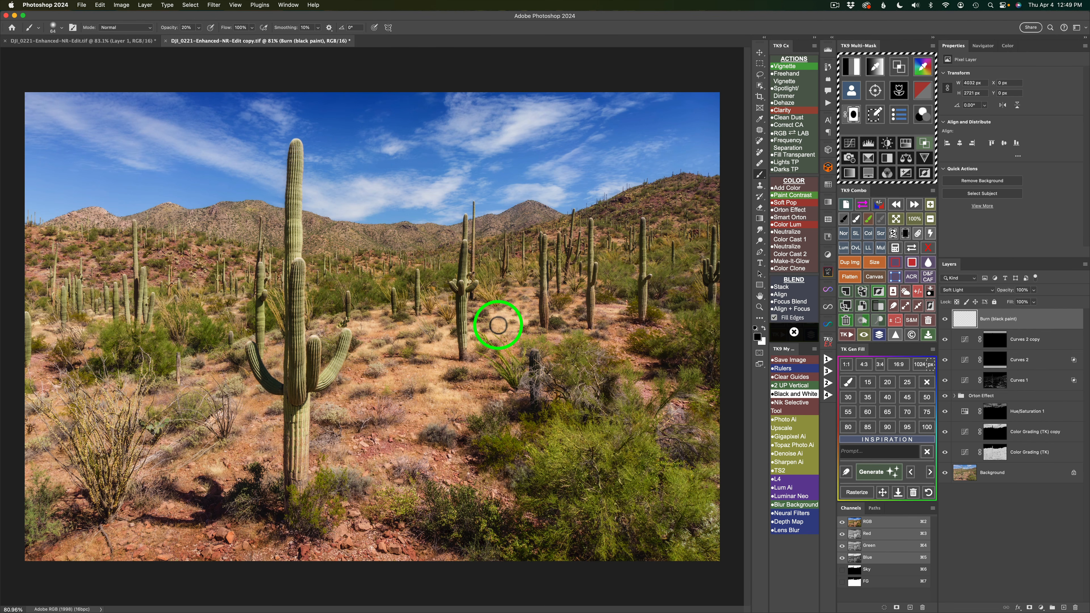
drag(499, 321, 514, 328)
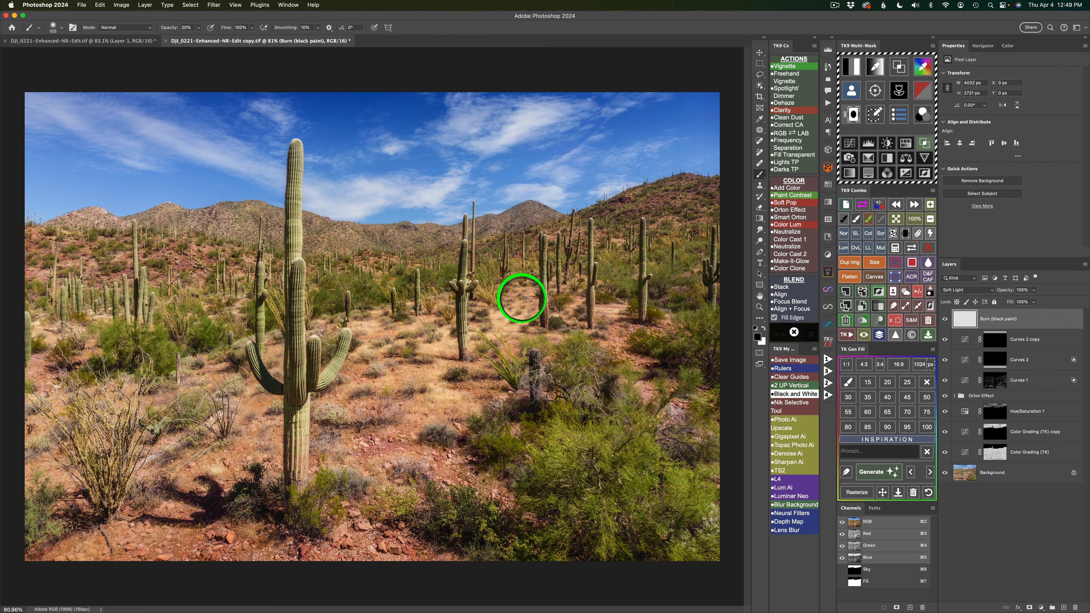
mouse_move(518, 325)
mouse_down()
mouse_move(515, 310)
mouse_move(513, 324)
mouse_move(562, 307)
mouse_move(562, 327)
mouse_move(572, 304)
mouse_move(565, 311)
mouse_move(608, 317)
mouse_move(614, 344)
mouse_move(643, 333)
mouse_up()
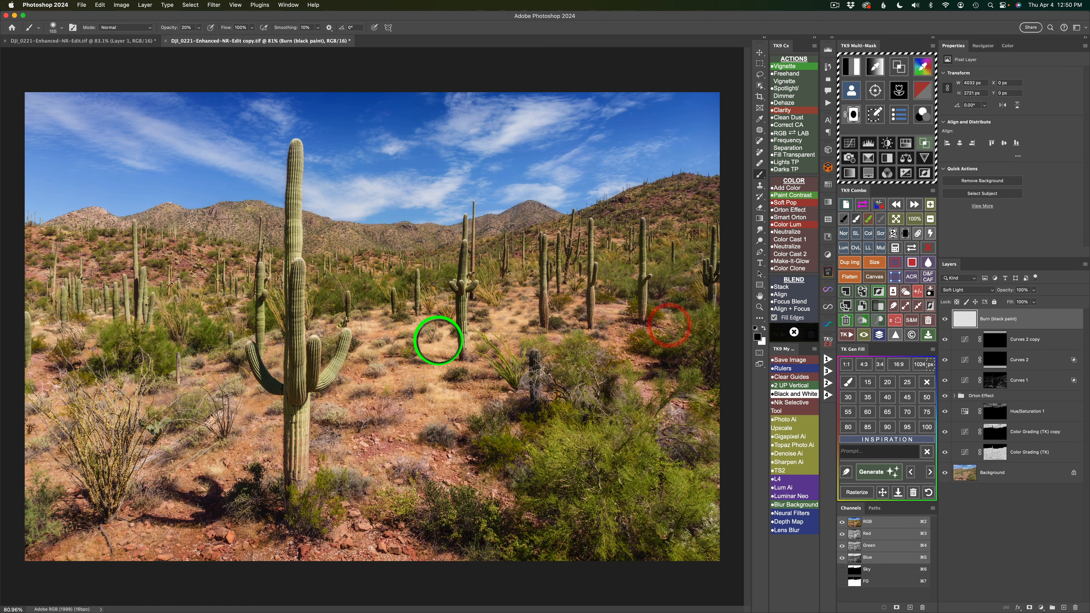
mouse_move(443, 349)
mouse_down()
mouse_move(424, 346)
mouse_move(439, 353)
mouse_move(481, 332)
mouse_move(483, 358)
mouse_up()
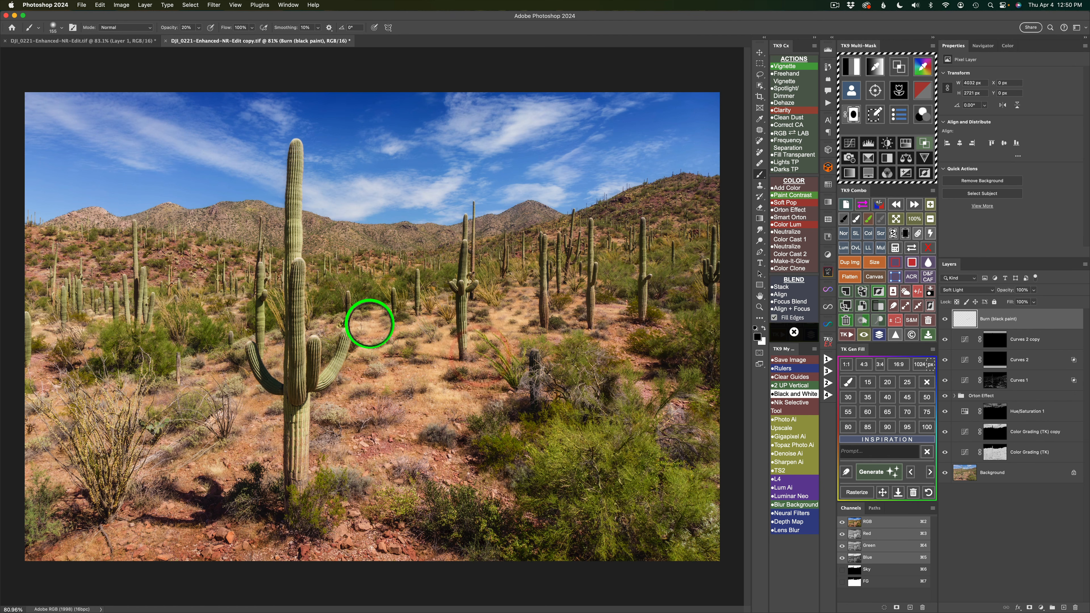
click(367, 321)
drag(372, 319, 368, 321)
drag(411, 352, 399, 350)
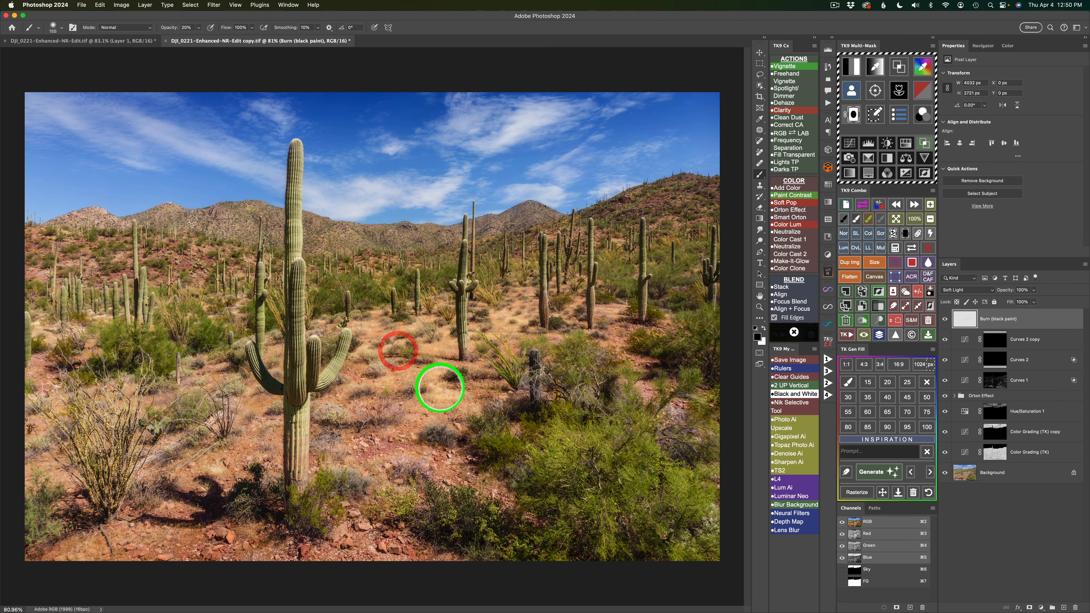
Burn the bright foreground ground from the slope beside the large cactus down to the rocky lower-left edge of the photo.
mouse_move(440, 388)
mouse_down()
mouse_move(424, 387)
mouse_move(457, 389)
mouse_move(467, 413)
mouse_move(414, 418)
mouse_move(350, 453)
mouse_move(395, 457)
mouse_move(370, 460)
mouse_up()
mouse_move(369, 460)
mouse_down()
mouse_move(428, 453)
mouse_move(419, 455)
mouse_up()
mouse_move(418, 455)
mouse_down()
mouse_move(446, 453)
mouse_move(436, 457)
mouse_up()
mouse_move(436, 456)
mouse_down()
mouse_move(489, 494)
mouse_move(473, 480)
mouse_up()
mouse_move(469, 483)
mouse_down()
mouse_move(445, 504)
mouse_move(344, 531)
mouse_move(356, 523)
mouse_move(404, 552)
mouse_move(452, 551)
mouse_move(226, 545)
mouse_up()
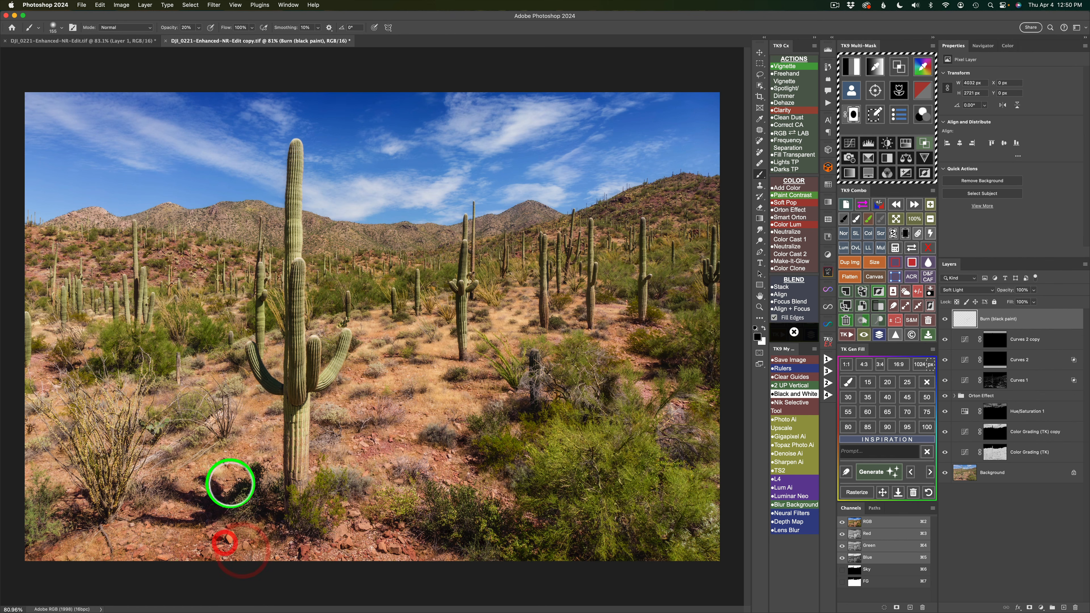
Burn the ground left of the large cactus and again across the mid-distance strip, and compare the Burn layer on and off.
drag(226, 484, 216, 468)
drag(240, 430, 247, 418)
mouse_move(245, 390)
mouse_down()
mouse_move(272, 367)
mouse_move(266, 334)
mouse_move(255, 360)
mouse_up()
mouse_move(365, 309)
mouse_down()
mouse_move(501, 318)
mouse_move(521, 308)
mouse_move(544, 317)
mouse_move(571, 296)
mouse_move(605, 307)
mouse_up()
drag(616, 309, 607, 313)
drag(496, 384, 490, 389)
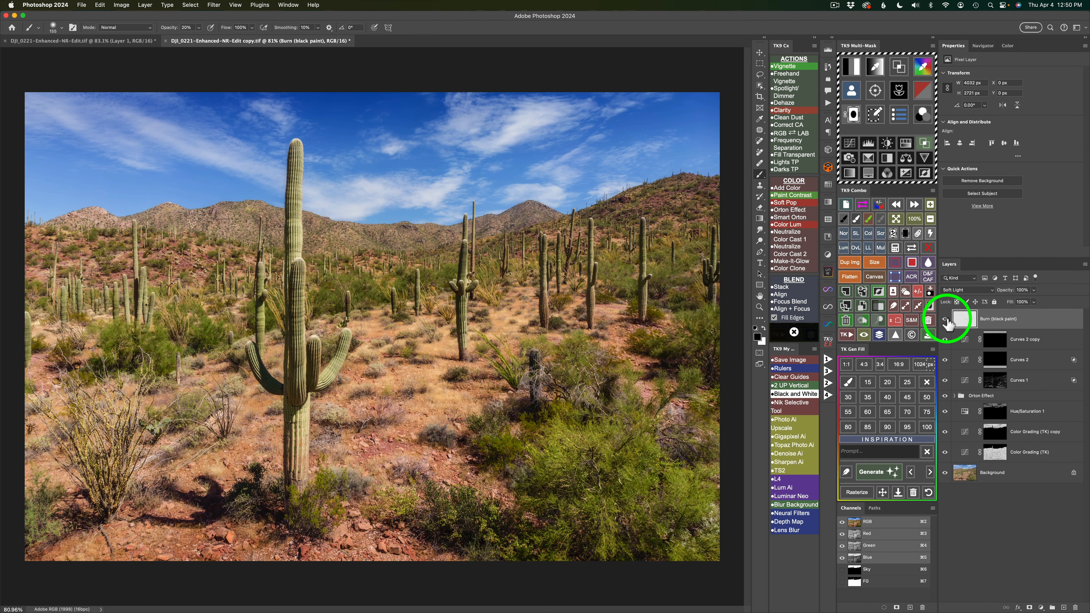
click(945, 319)
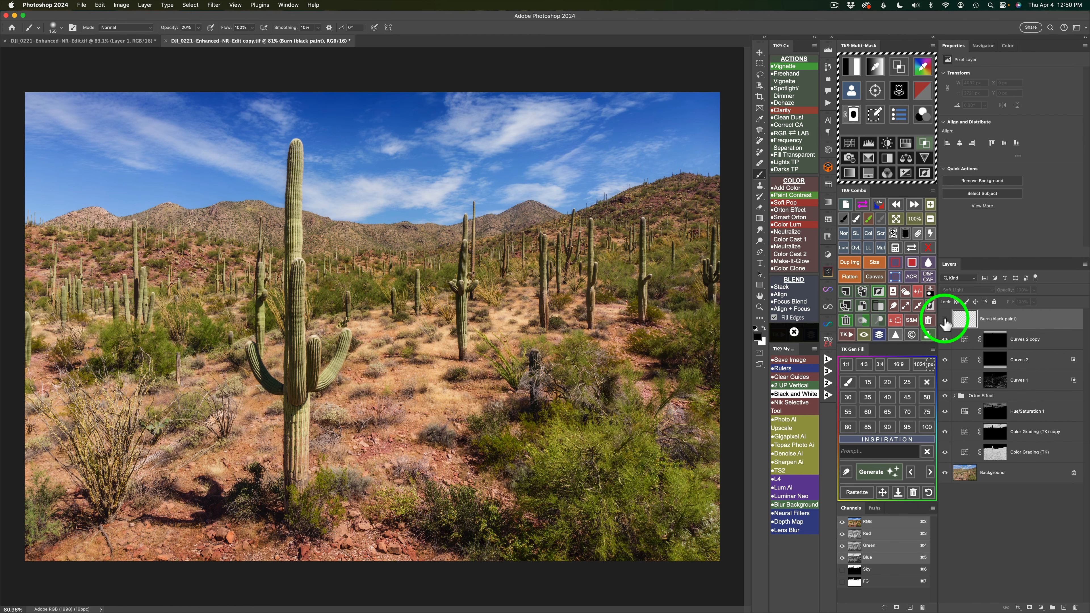
click(944, 319)
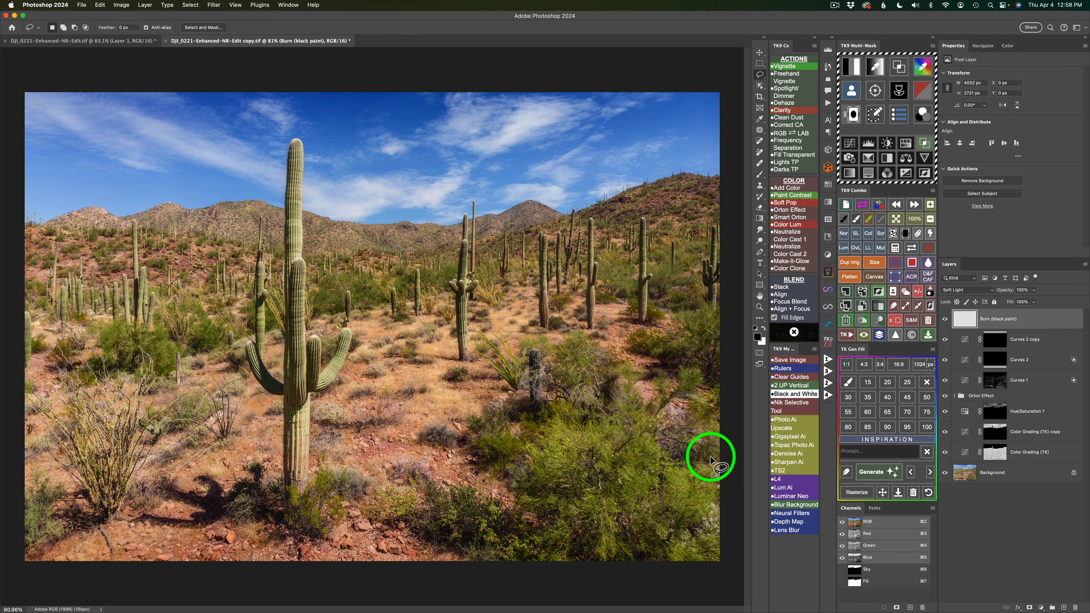
Preview TK9 midtones masks 1 to 3 and add a Curves layer masked with midtones 2.
click(854, 69)
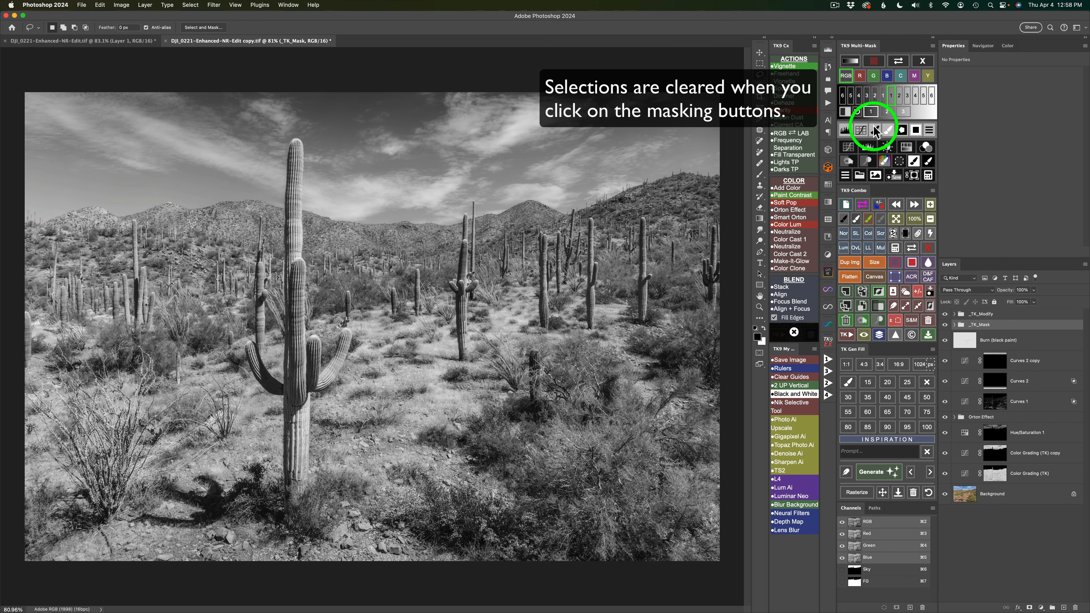
click(871, 112)
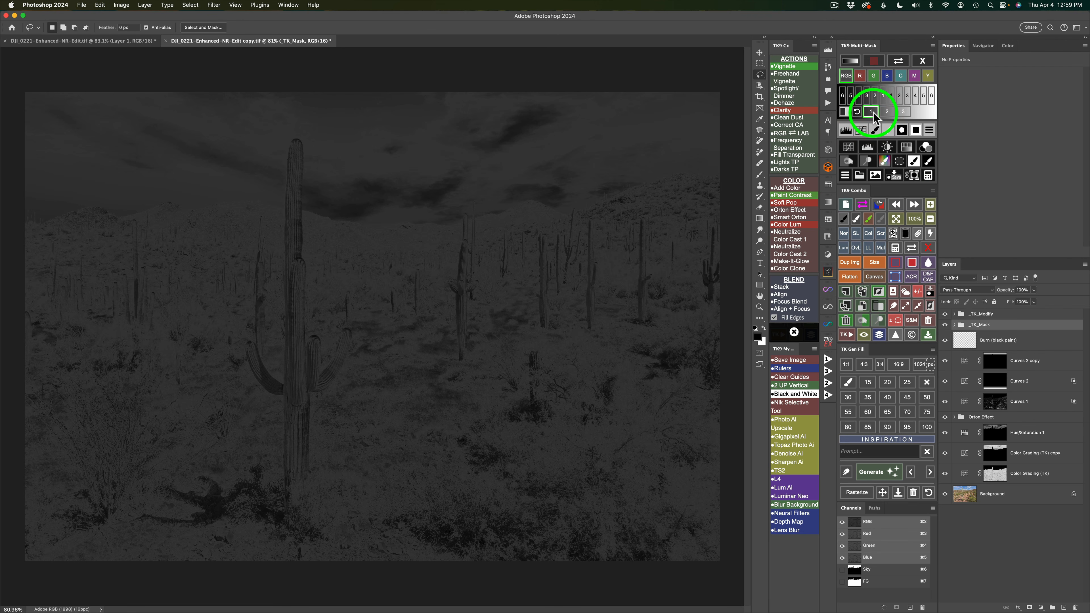
click(887, 112)
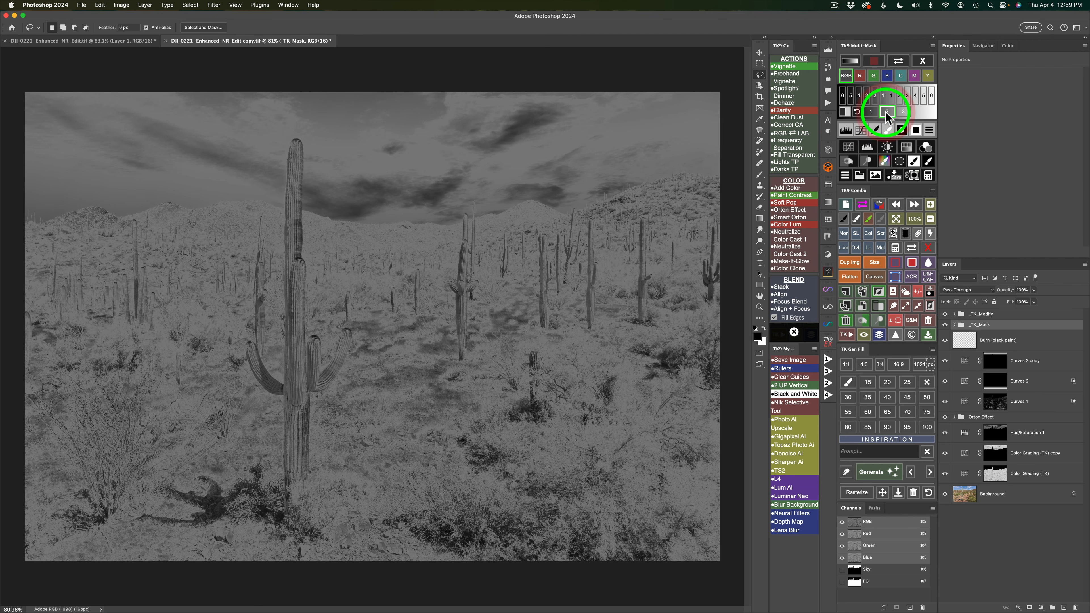
click(903, 112)
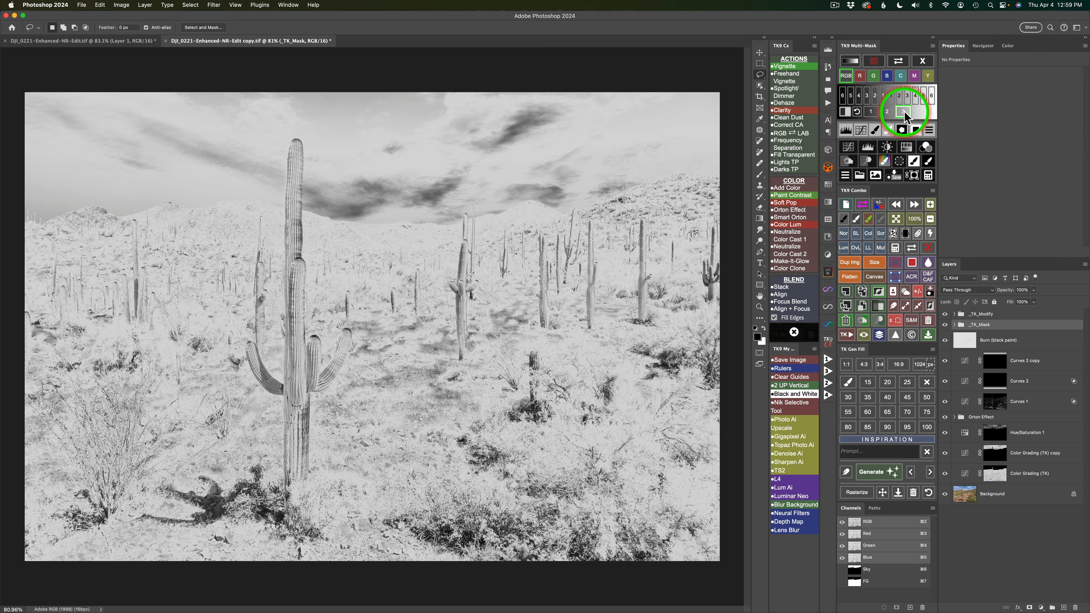
click(887, 112)
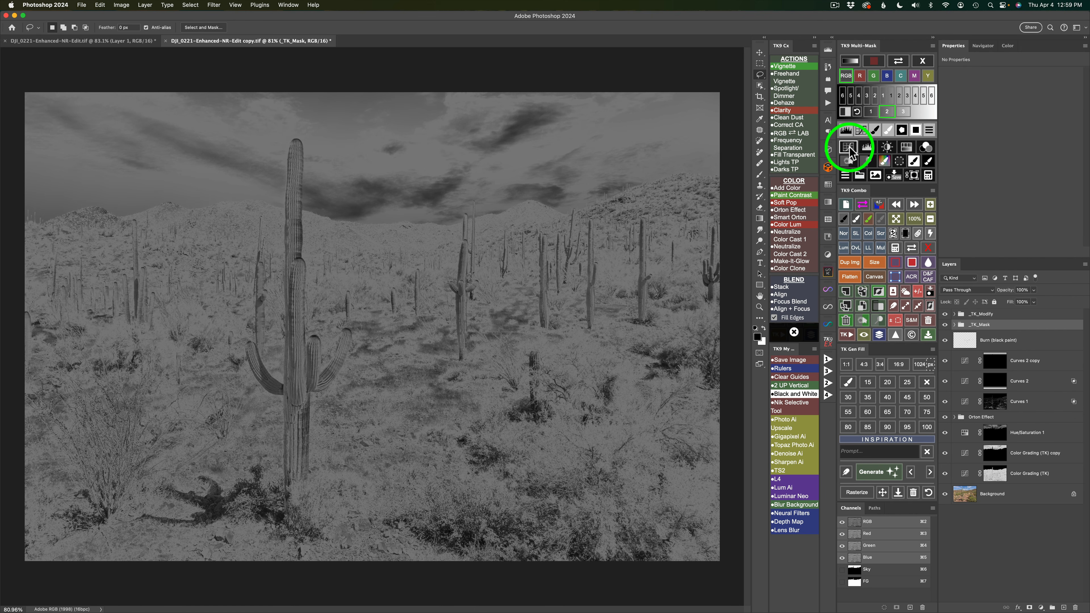
click(849, 148)
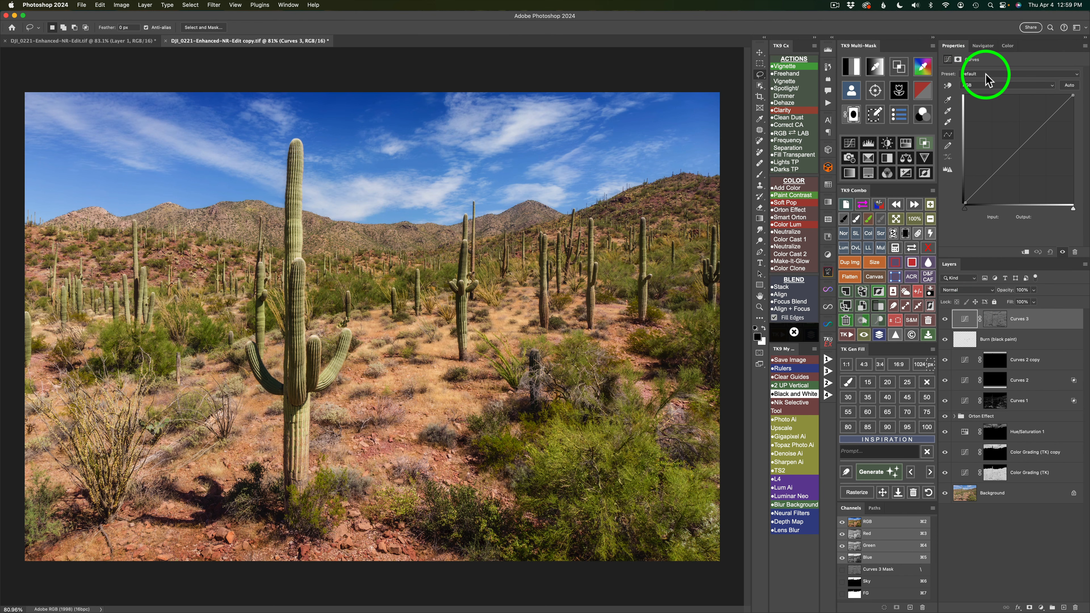
Apply the Strong Contrast (RGB) preset to Curves 3, compare it on and off, and reduce the layer's opacity to 50%.
click(1026, 78)
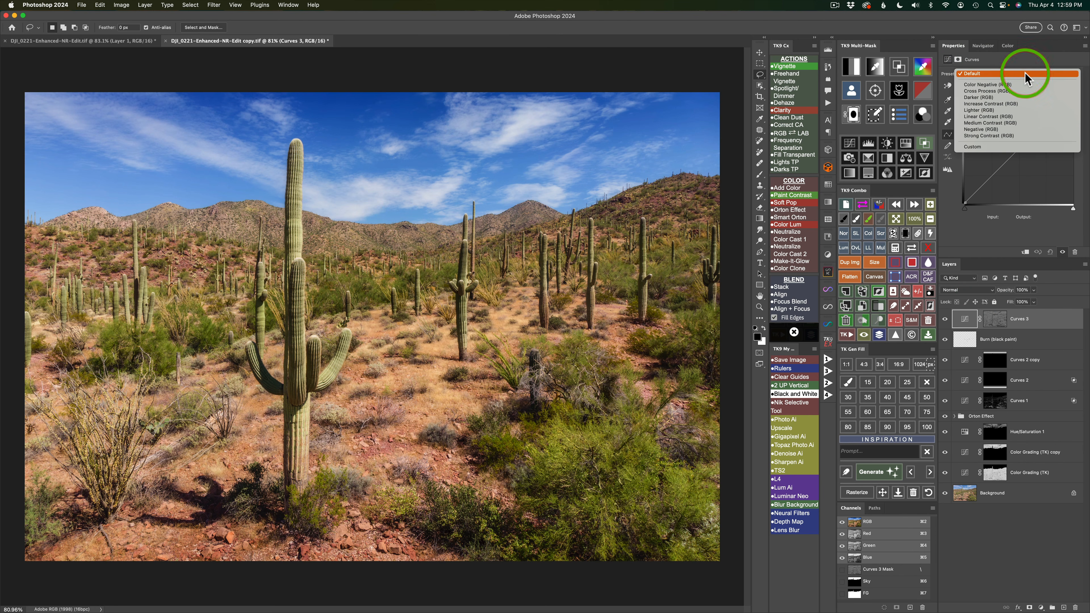
click(994, 137)
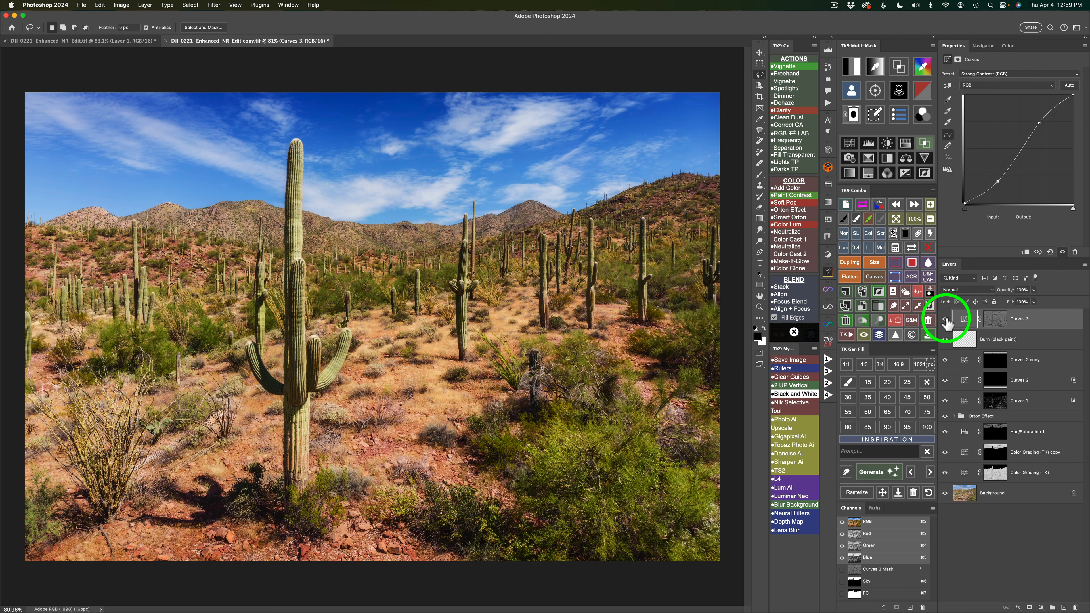
click(944, 320)
click(945, 320)
click(1034, 290)
drag(1033, 306, 1014, 301)
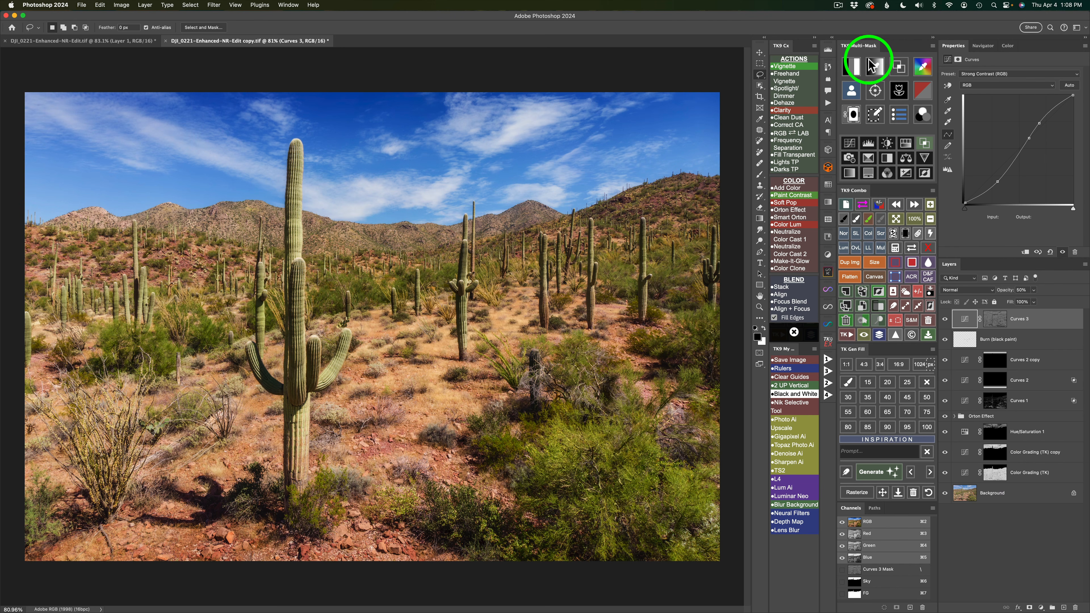
Add a Curves layer masked with TK9 midtones 1, set its blend mode to Screen, and compare it on and off.
click(855, 66)
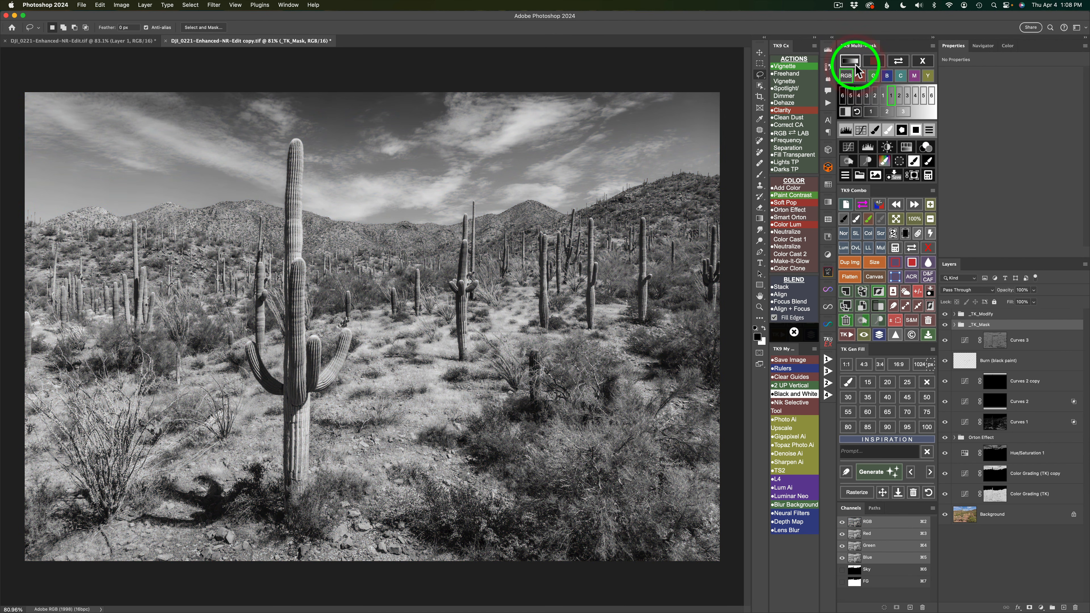
click(872, 112)
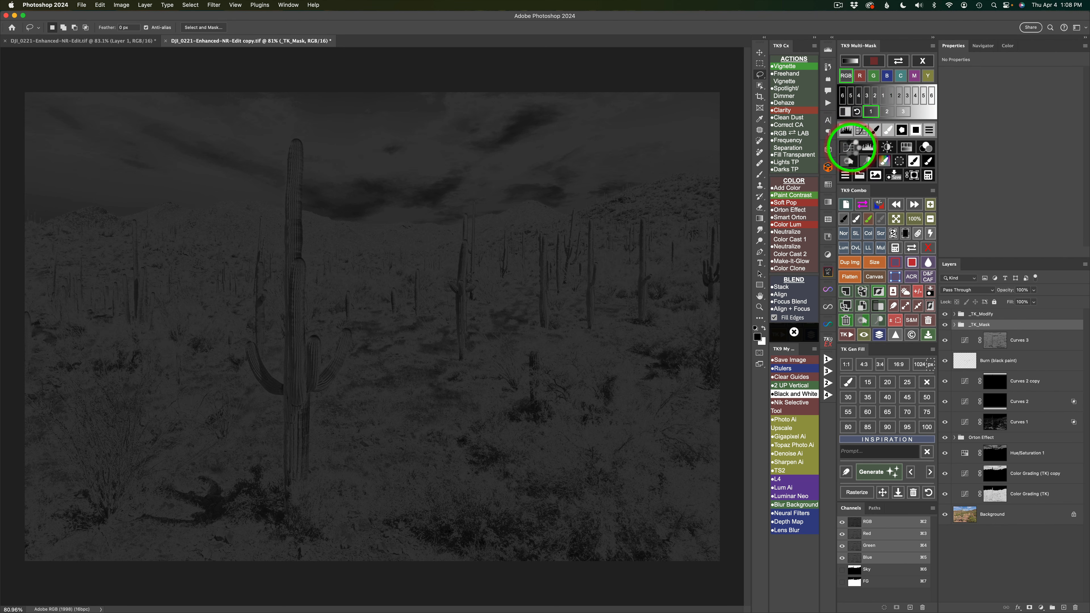
click(849, 148)
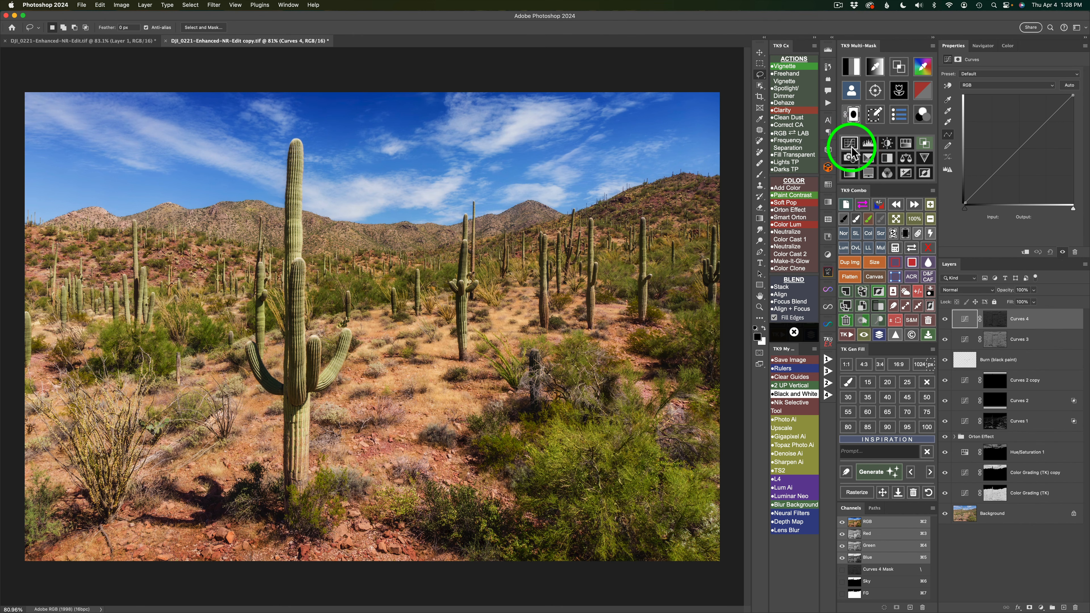
click(881, 234)
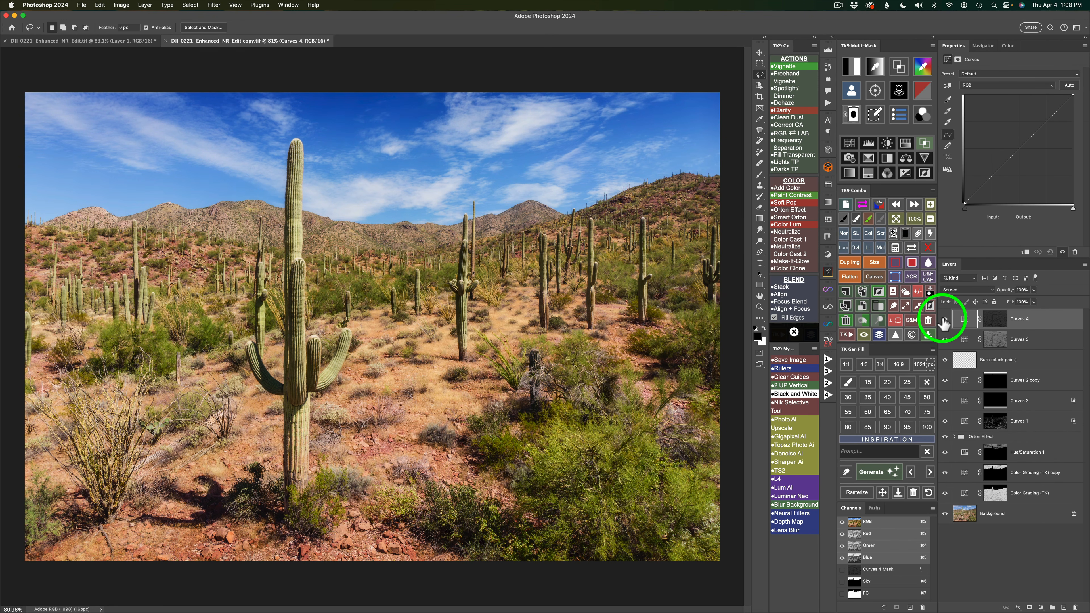
click(945, 319)
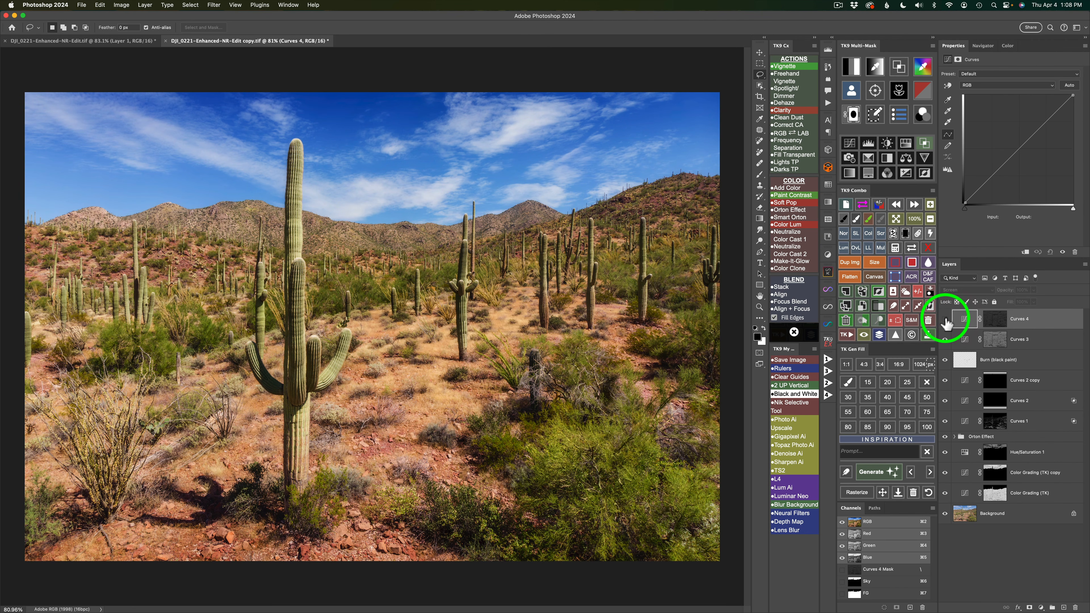
click(945, 318)
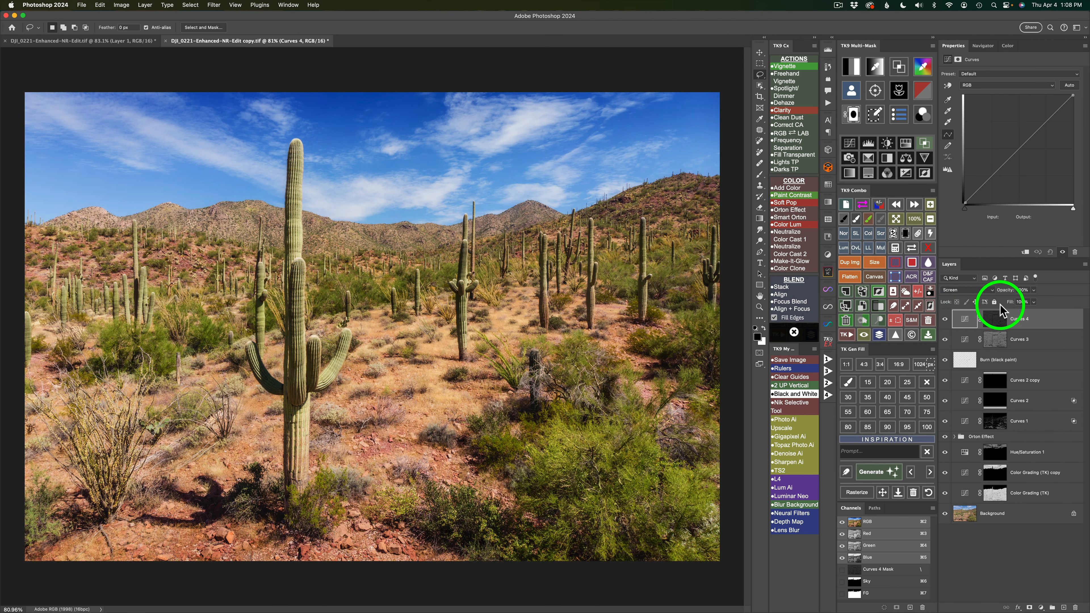
Set the Curves 4 layer's opacity to 80% and compare the photo with and without it.
click(1033, 290)
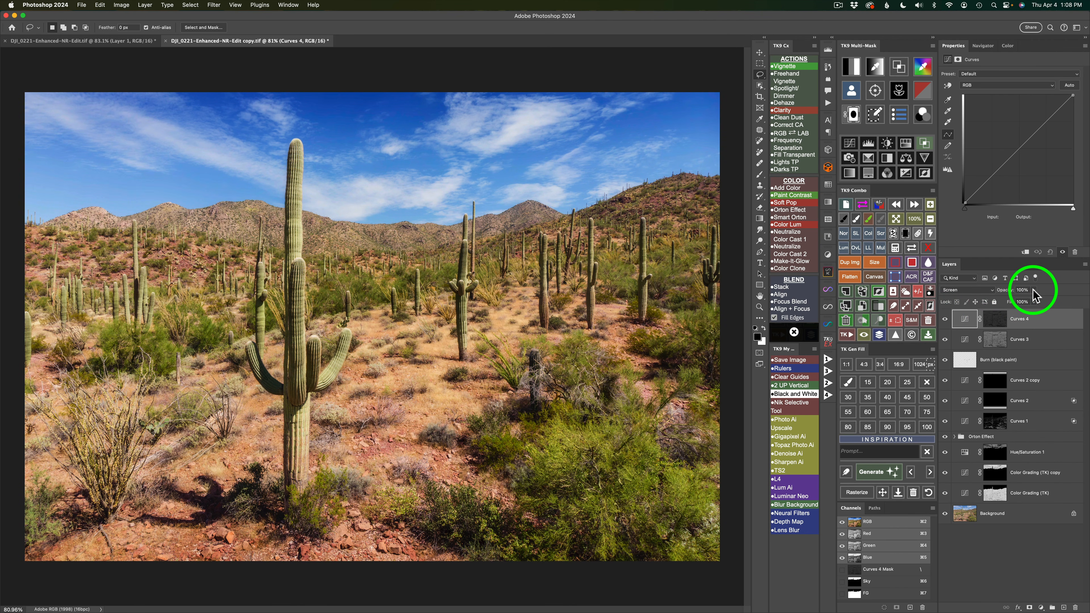
drag(1037, 300, 1027, 305)
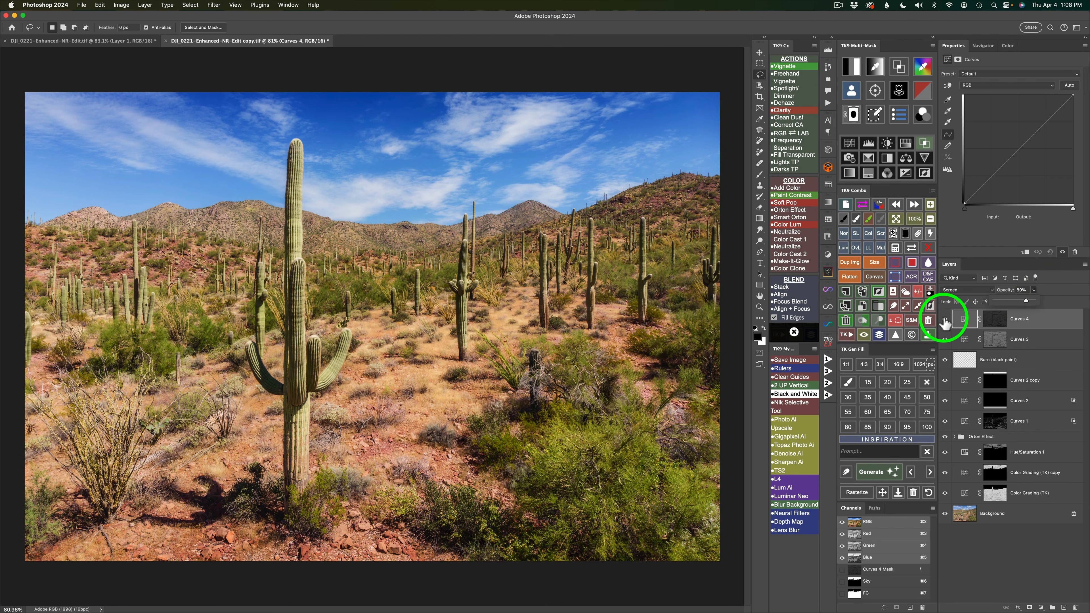
click(945, 320)
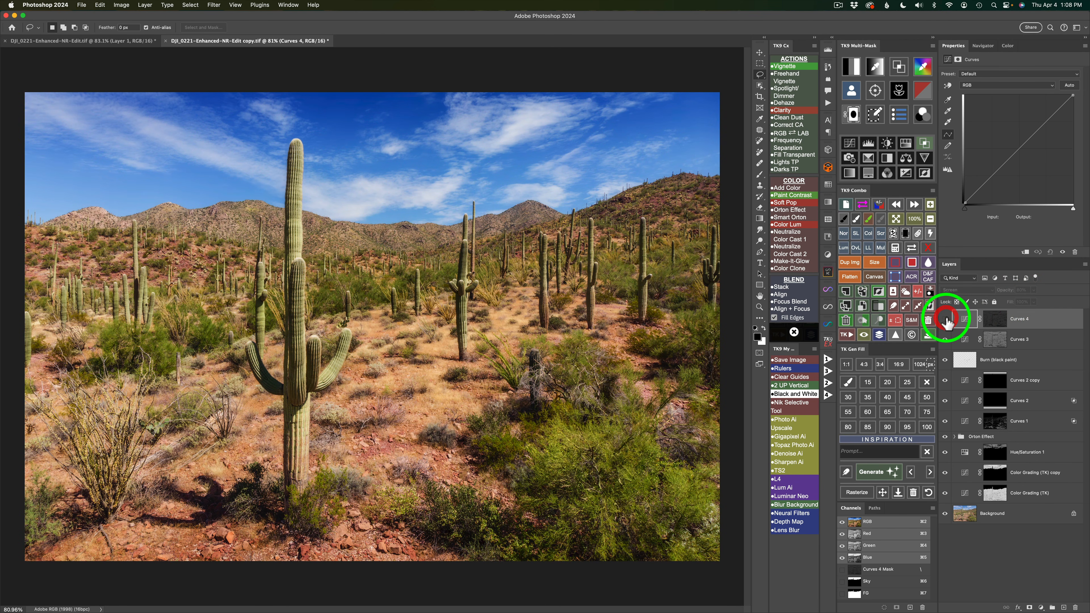
click(946, 319)
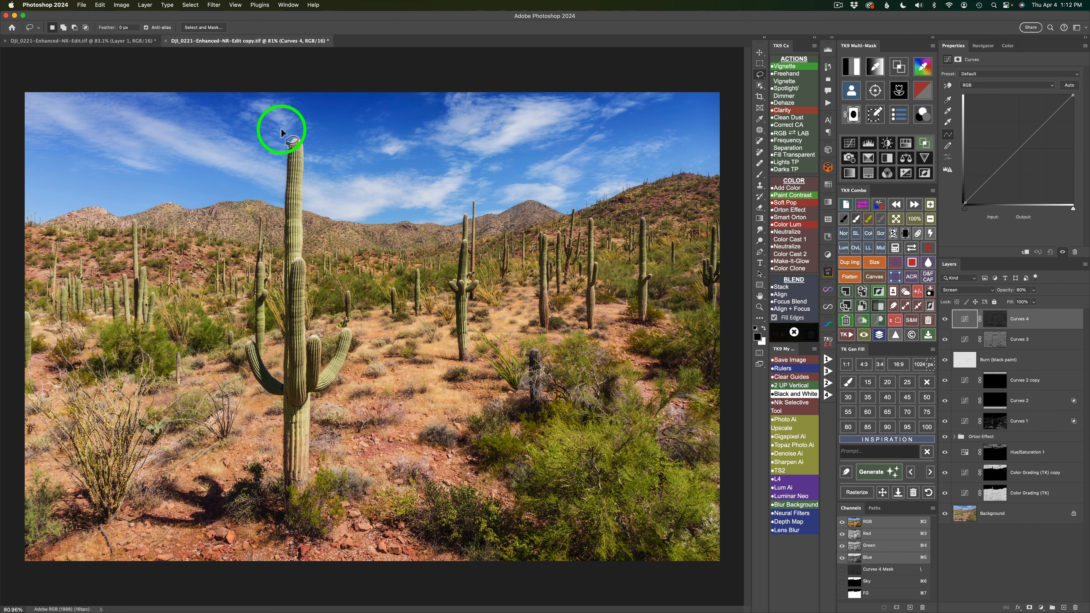
Add a Freehand Vignette with its suggested blur around a lassoed area enclosing the central cacti and lower its opacity to about 19%.
mouse_move(284, 128)
mouse_down()
mouse_move(209, 166)
mouse_move(179, 209)
mouse_move(179, 312)
mouse_move(165, 381)
mouse_move(197, 472)
mouse_move(253, 502)
mouse_move(333, 521)
mouse_move(459, 484)
mouse_move(584, 339)
mouse_move(569, 271)
mouse_move(537, 205)
mouse_move(500, 166)
mouse_move(426, 142)
mouse_move(273, 127)
mouse_up()
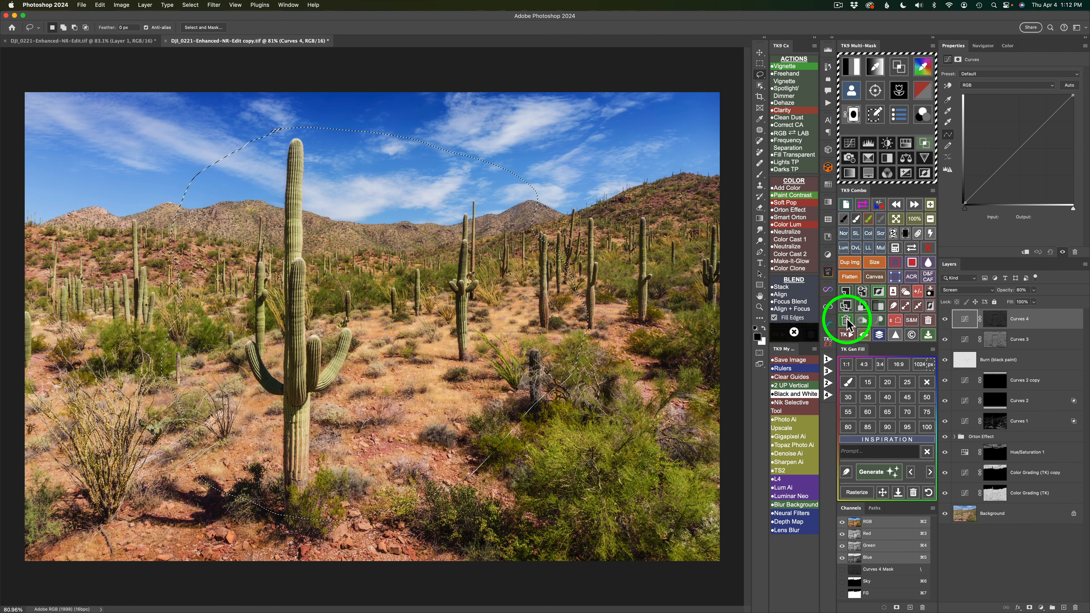
click(787, 80)
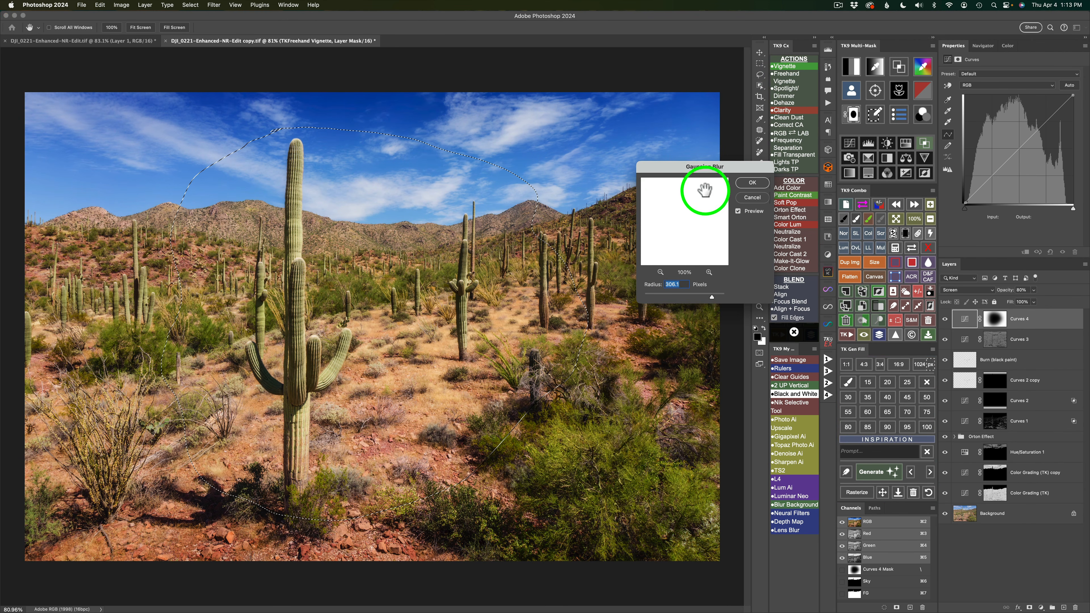
click(752, 182)
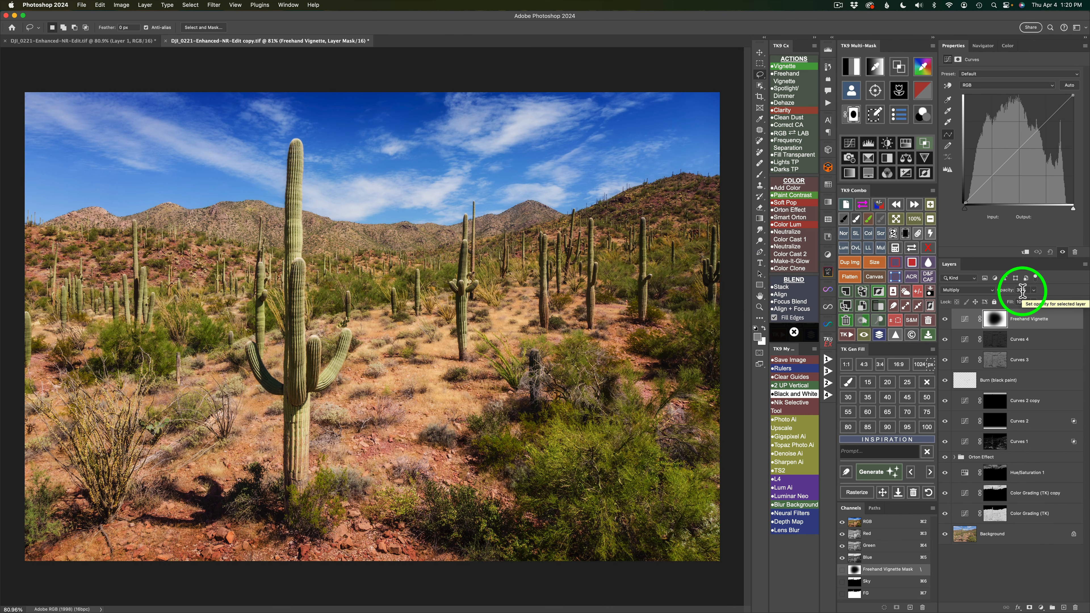
click(1034, 291)
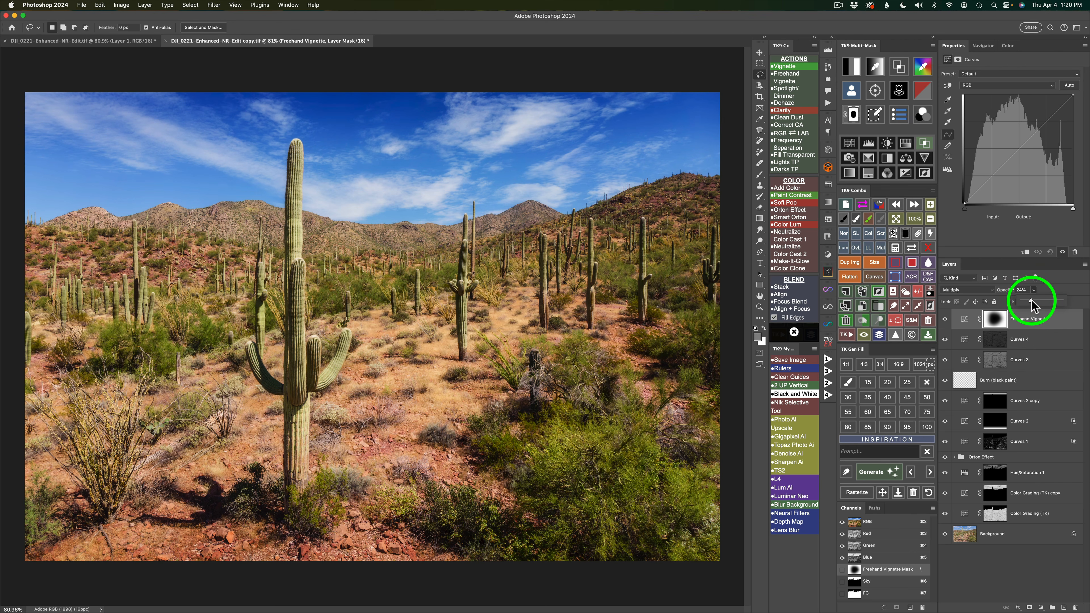
drag(1029, 299, 1027, 301)
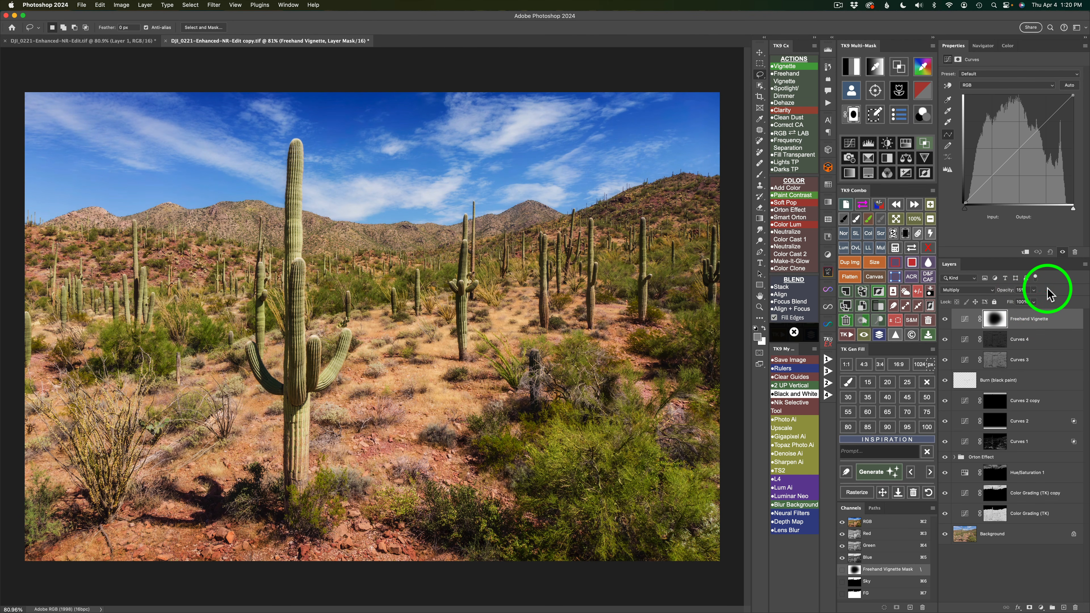
Compare the photo with and without the Freehand Vignette layer.
click(945, 320)
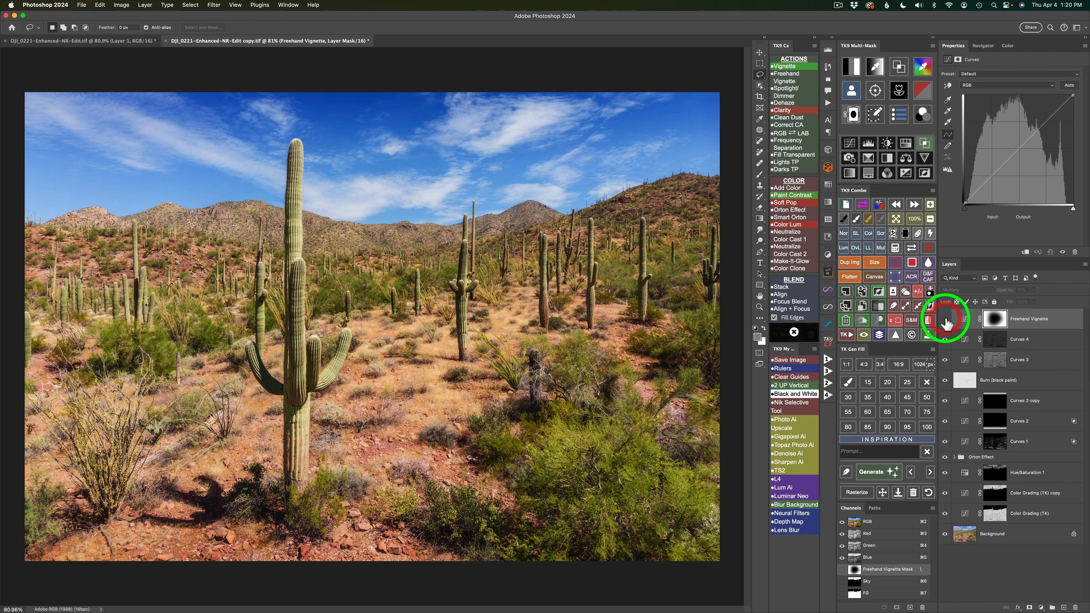
click(945, 319)
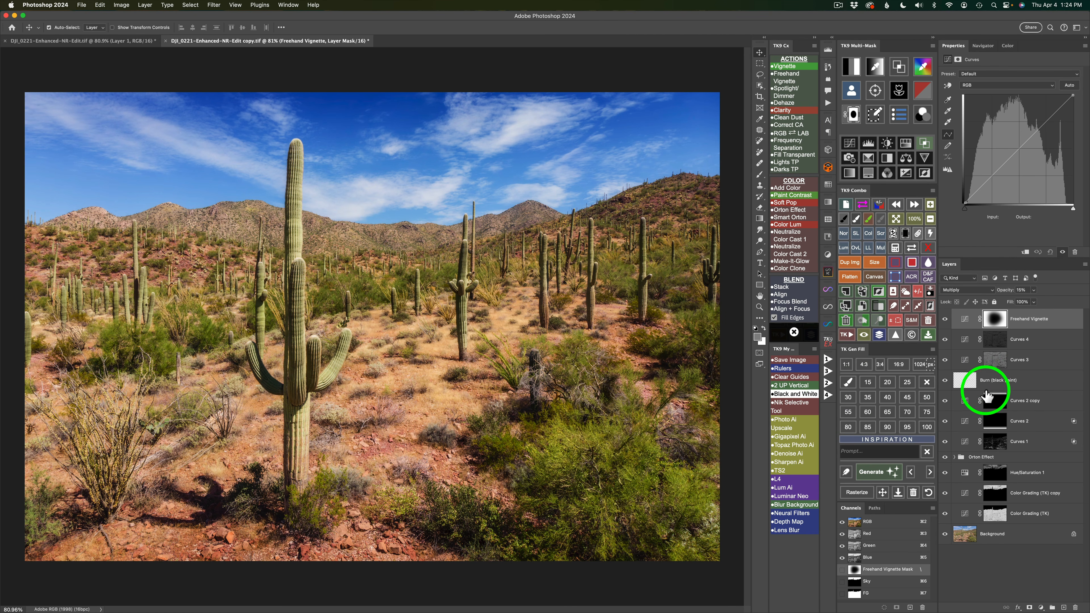
Reduce the Burn (black paint) layer's opacity to about 70% and compare the layer on and off.
click(965, 383)
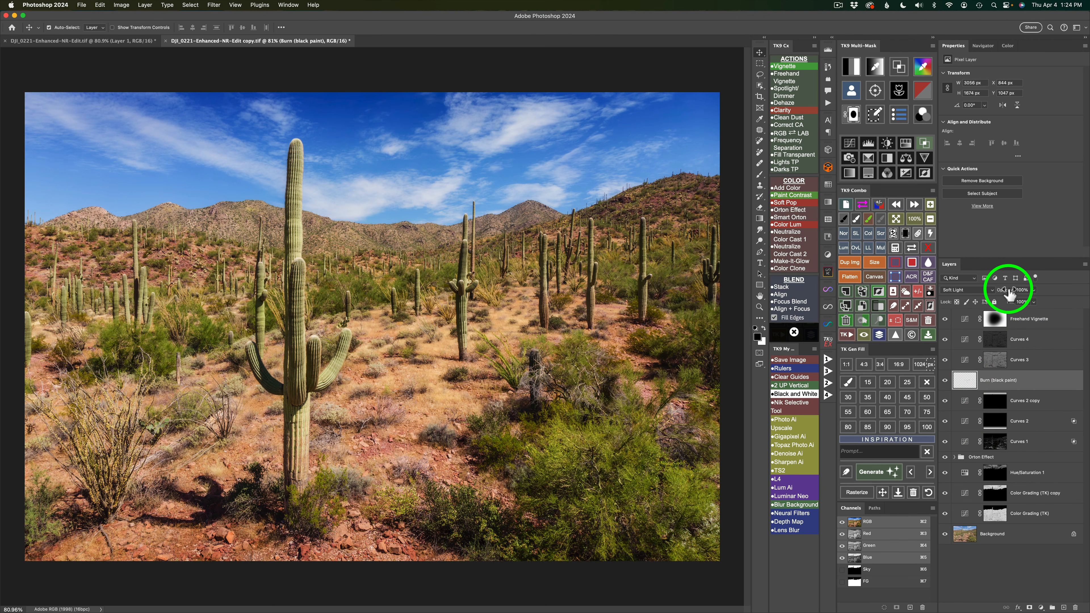
click(1034, 290)
drag(1033, 299, 1021, 299)
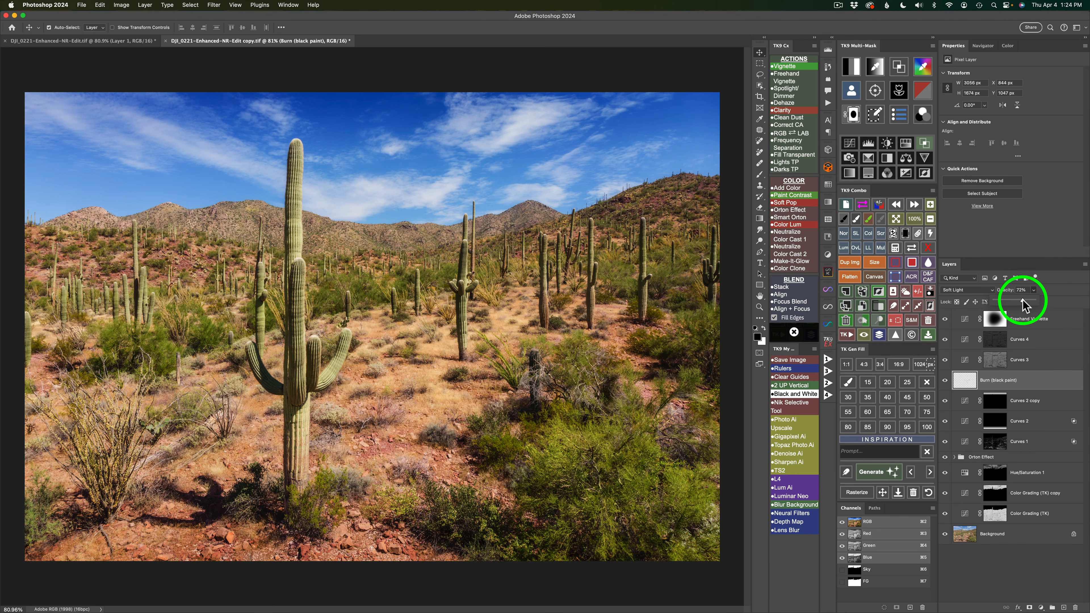
click(946, 381)
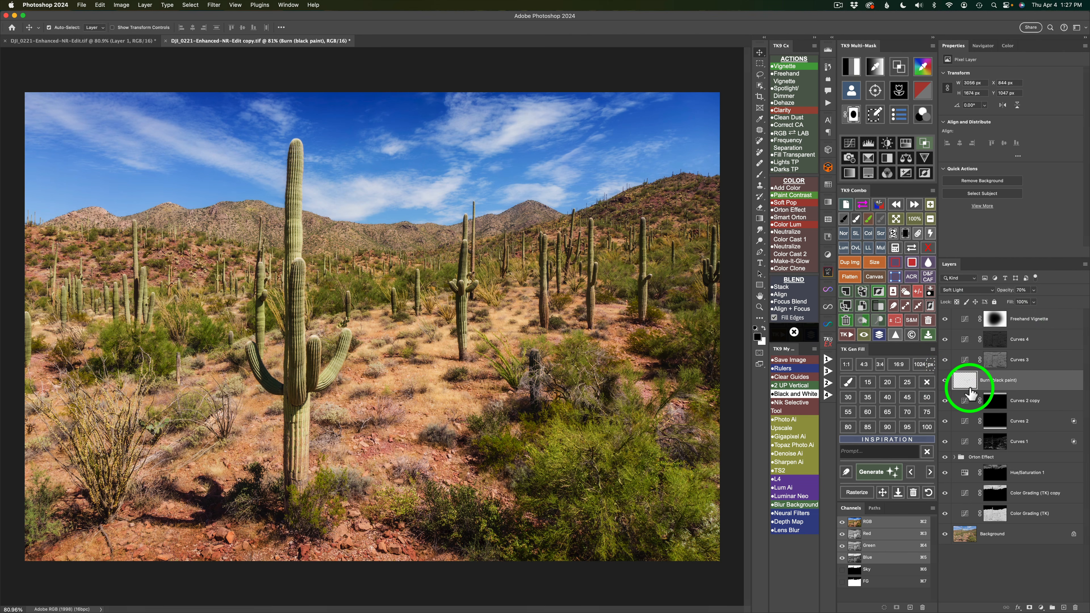
Add a TK9 Clarity layer above the Freehand Vignette layer with a High Pass radius of 28.9 pixels.
click(965, 321)
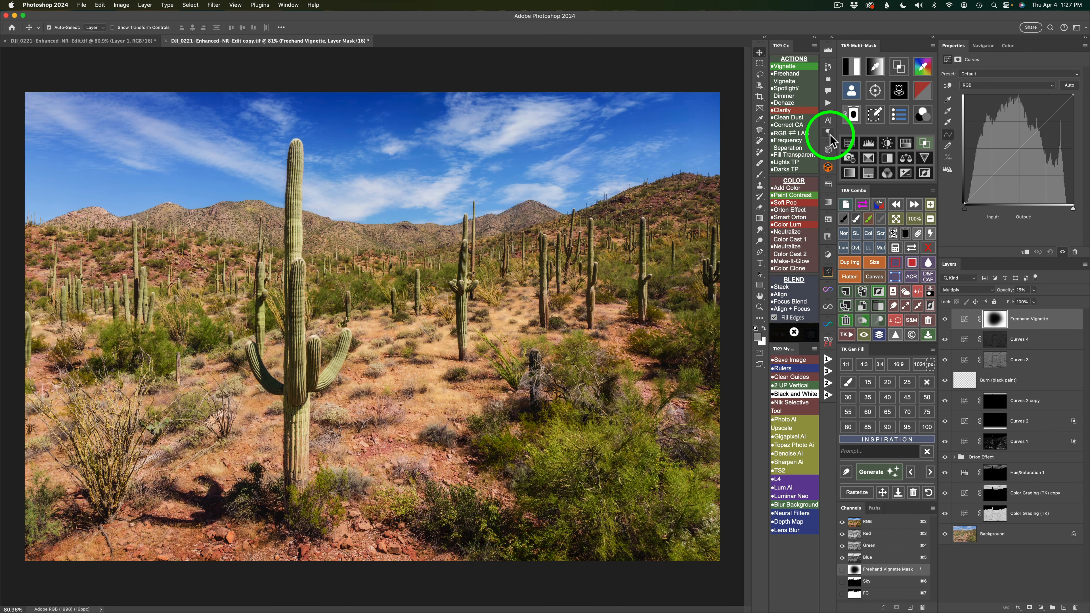
click(784, 114)
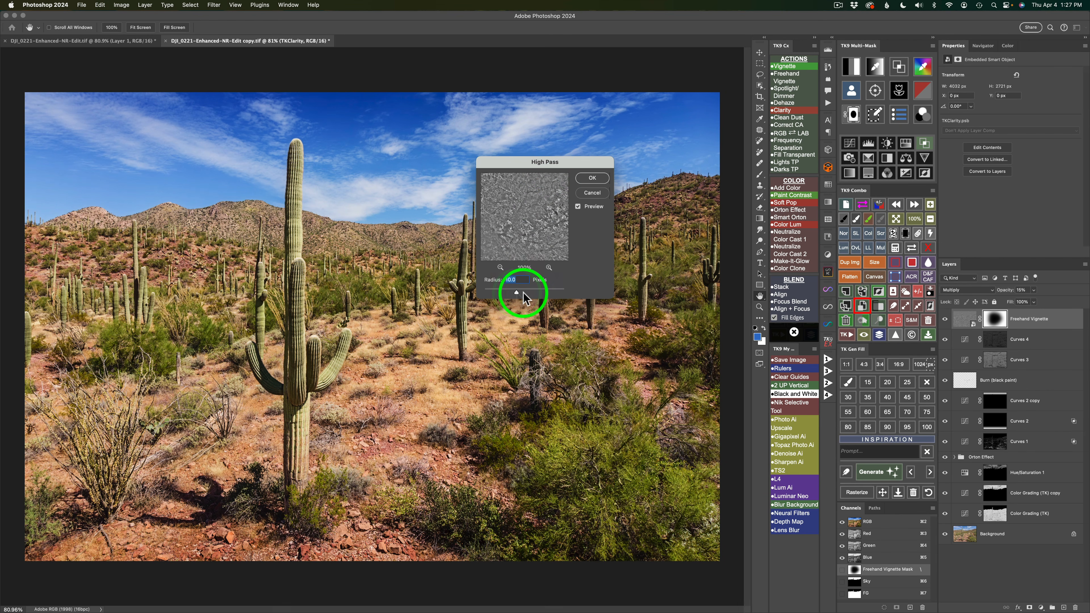
drag(517, 291, 524, 287)
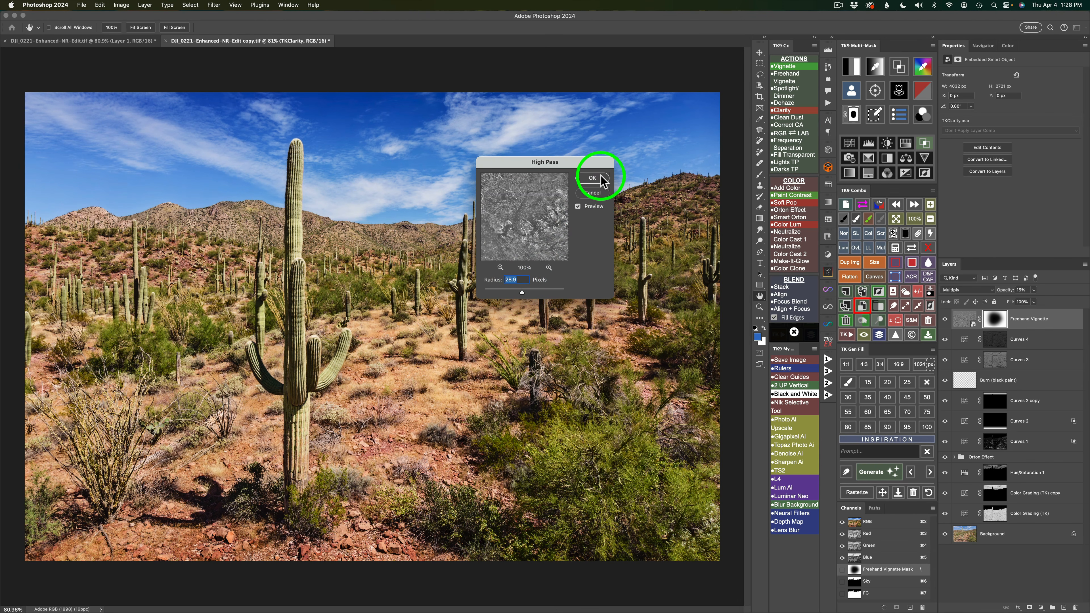
click(592, 177)
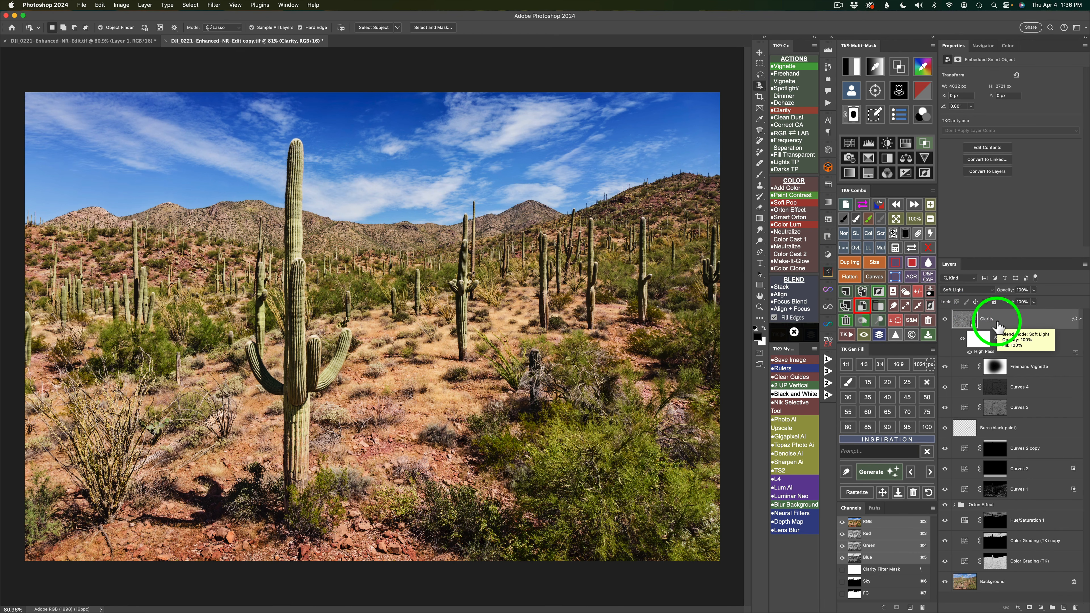
Add a black mask to the Clarity layer and select the large foreground cactus with the Object Selection tool in Lasso mode.
click(904, 234)
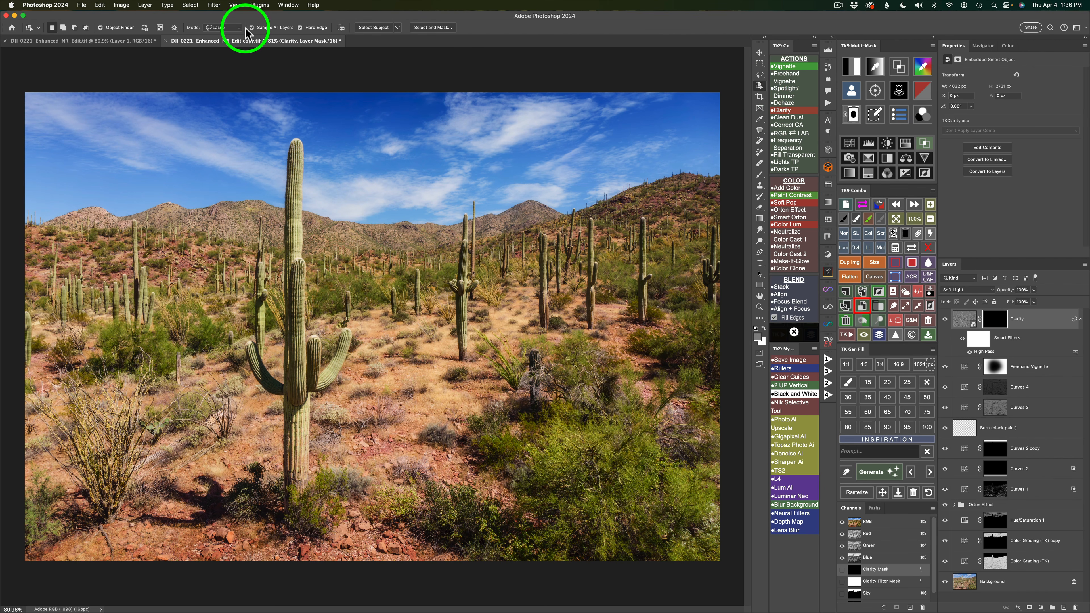
click(236, 28)
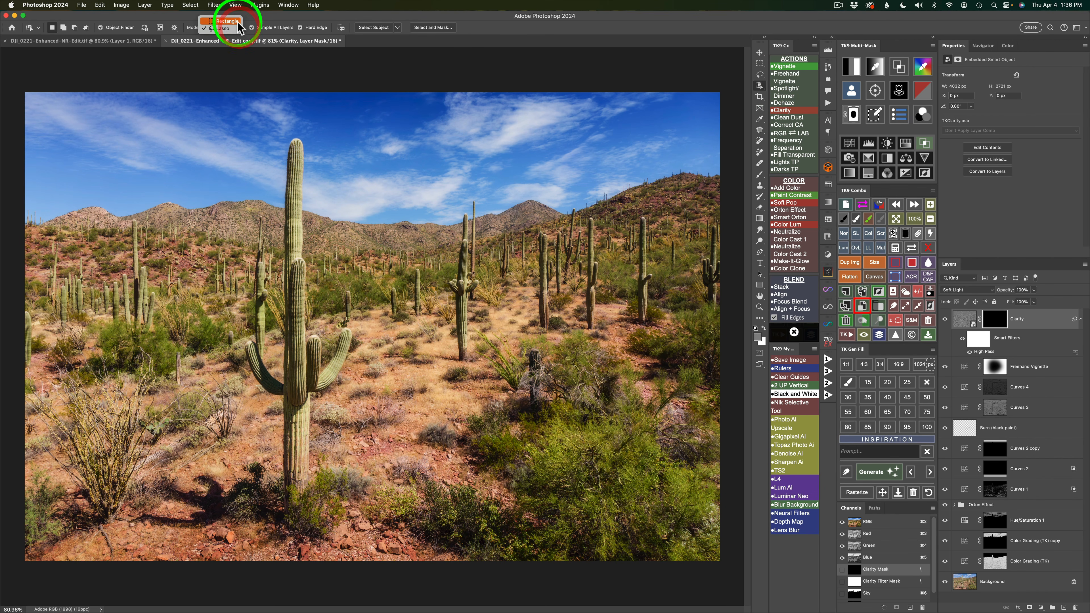
click(236, 28)
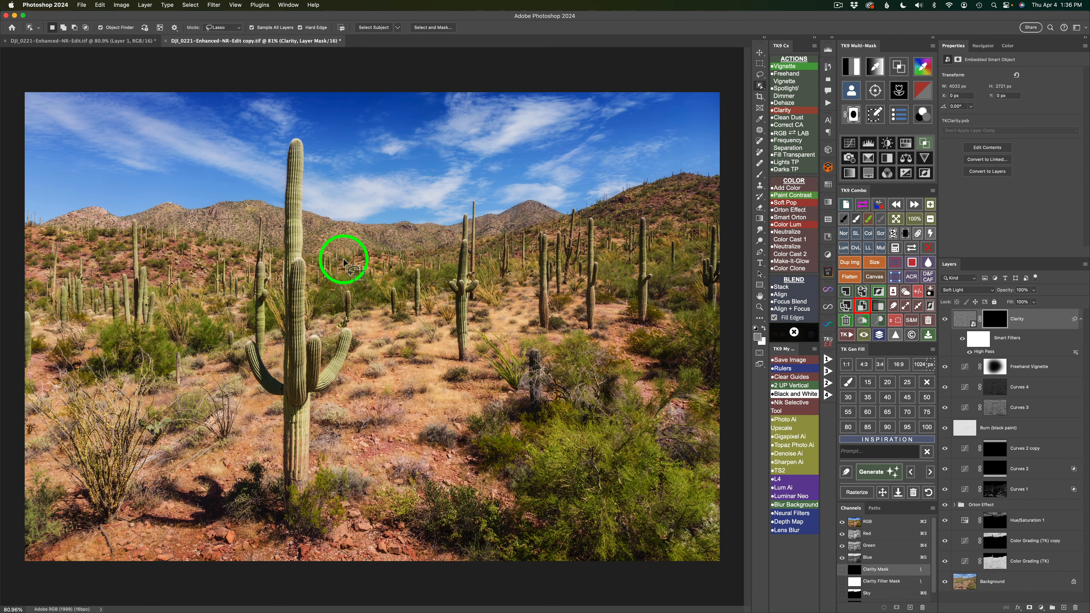
mouse_move(285, 145)
mouse_down()
mouse_move(278, 375)
mouse_move(251, 339)
mouse_move(248, 351)
mouse_move(272, 396)
mouse_move(279, 493)
mouse_move(286, 481)
mouse_move(306, 502)
mouse_move(312, 408)
mouse_move(352, 324)
mouse_move(323, 335)
mouse_up()
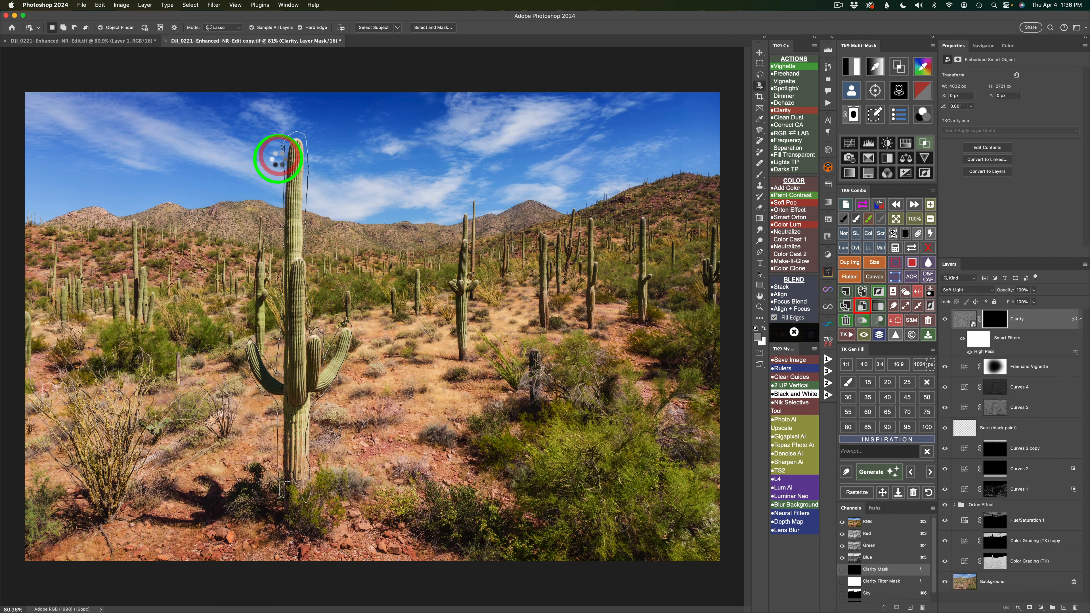
drag(279, 159, 280, 162)
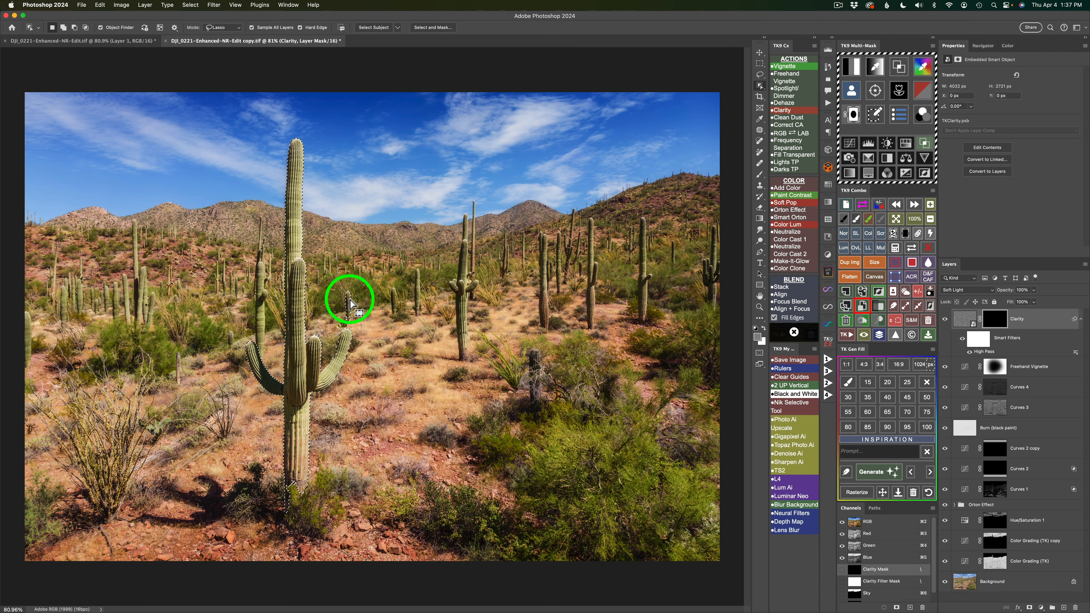
Fill the cactus selection with white on the Clarity layer's mask and compare the layer on and off.
key(l)
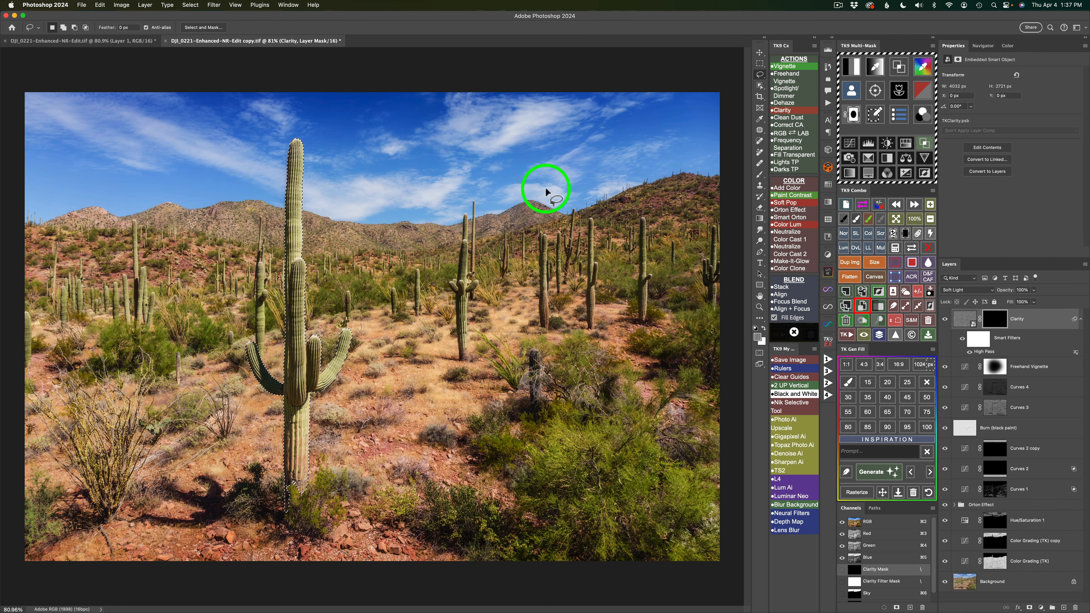
click(913, 263)
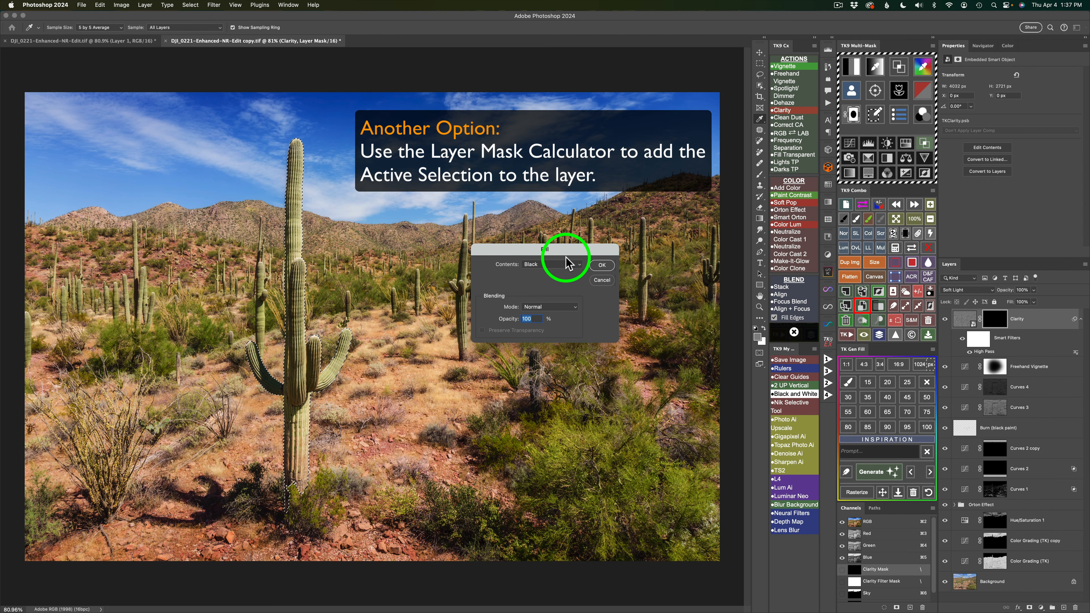
click(580, 267)
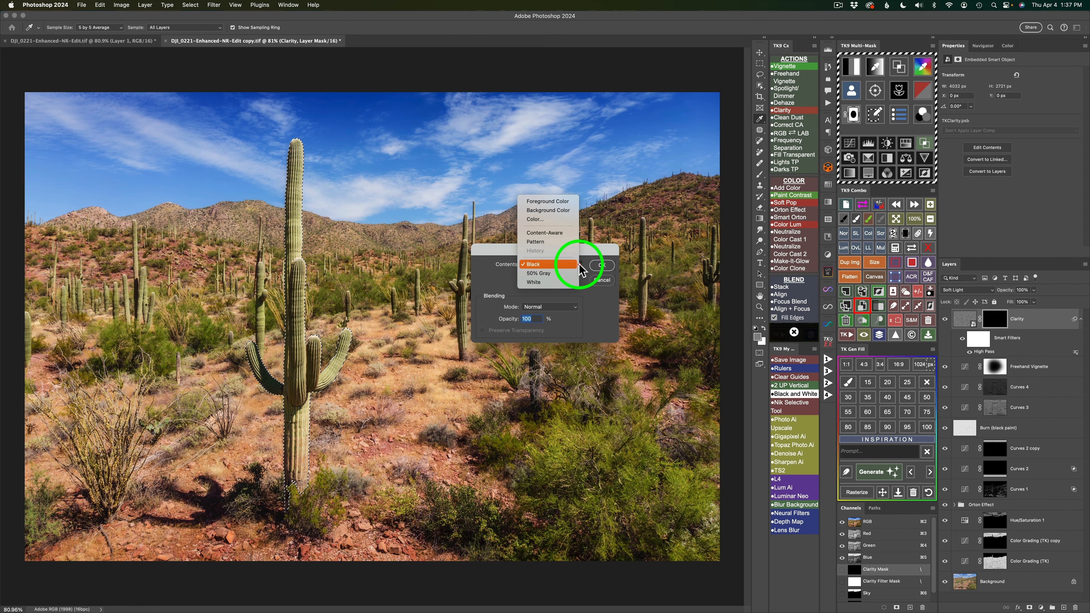
click(550, 283)
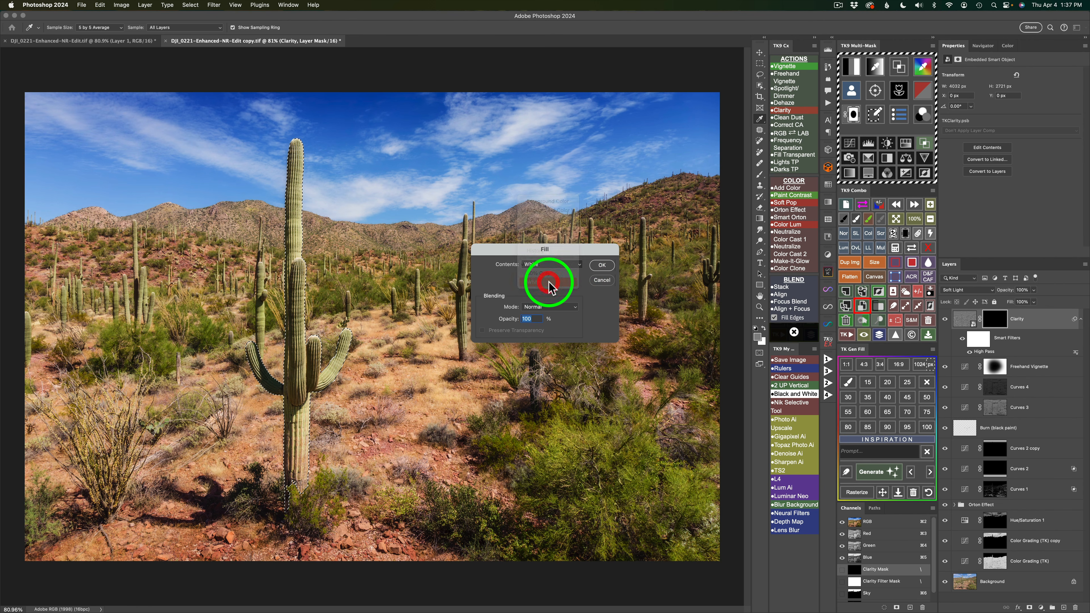
click(602, 265)
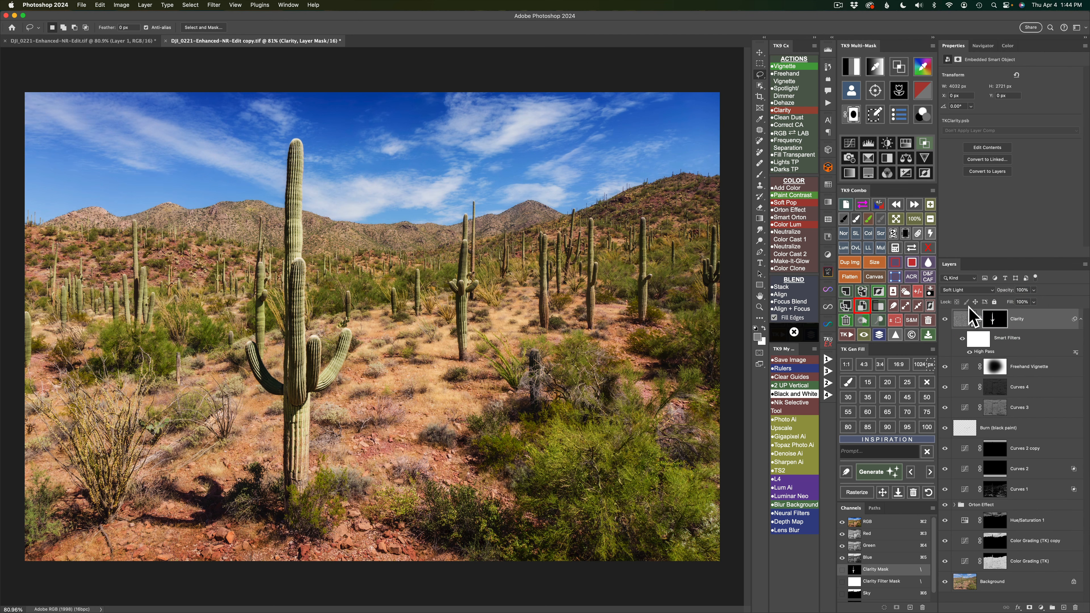
click(945, 319)
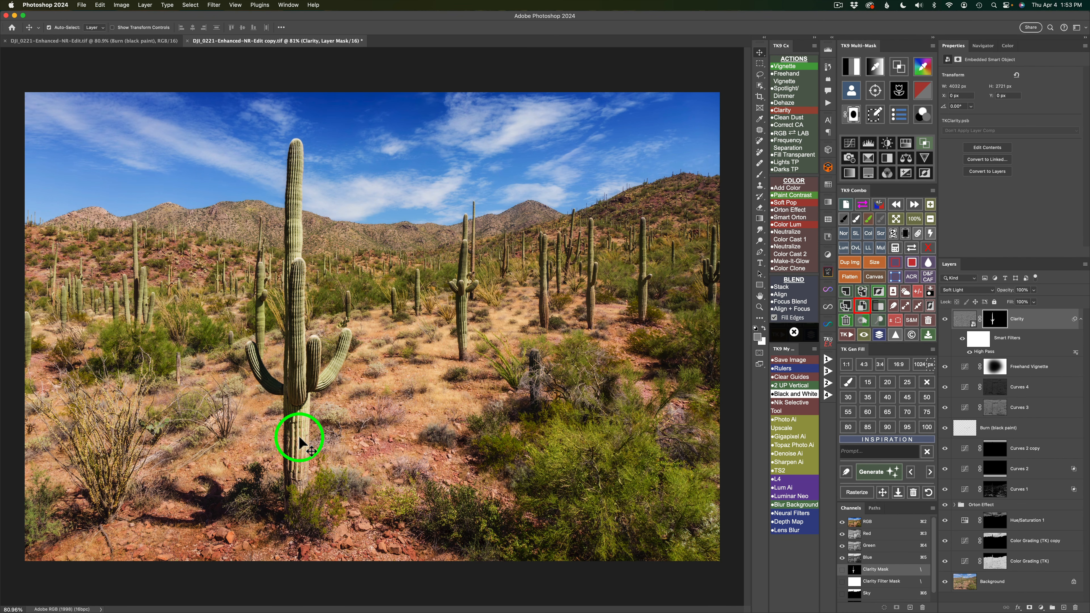
Build a TK9 mask from the bright tone decaa6 sampled on the main cactus trunk, narrow its range and shift its tone to 228.
click(874, 66)
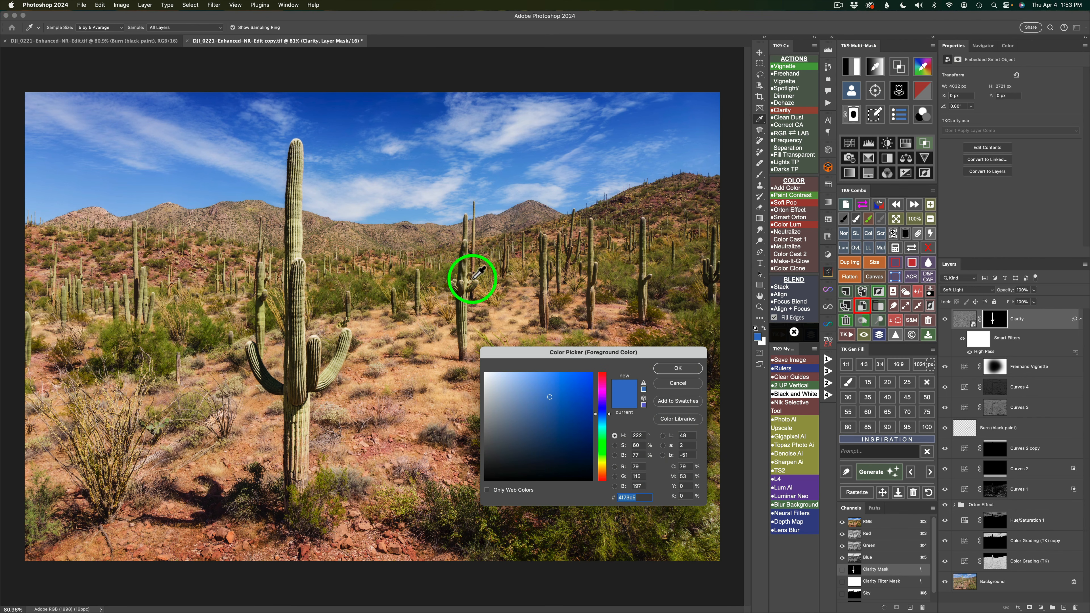
click(305, 427)
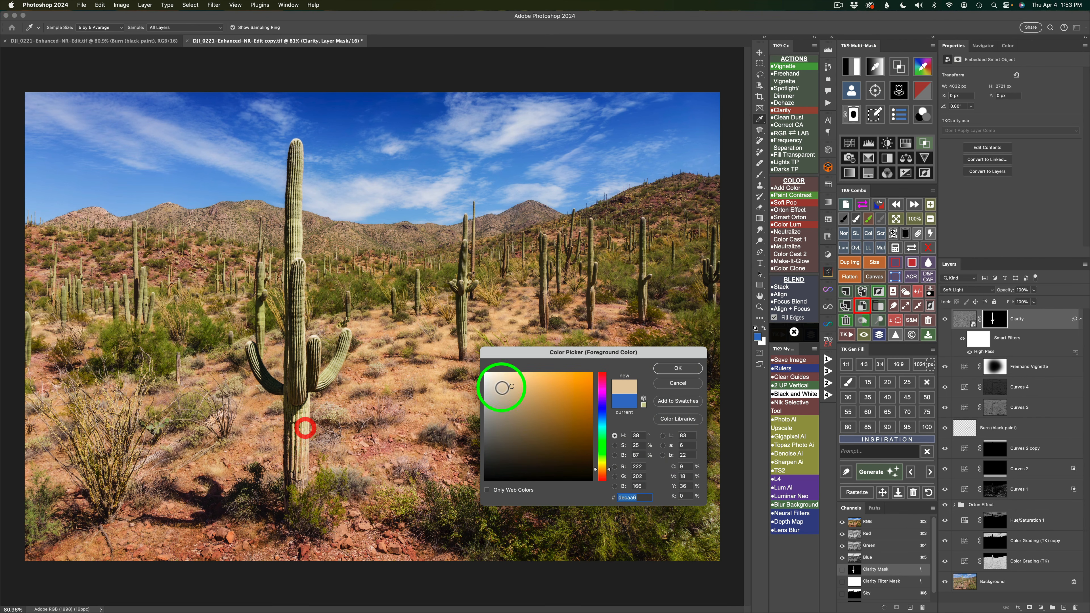
click(671, 368)
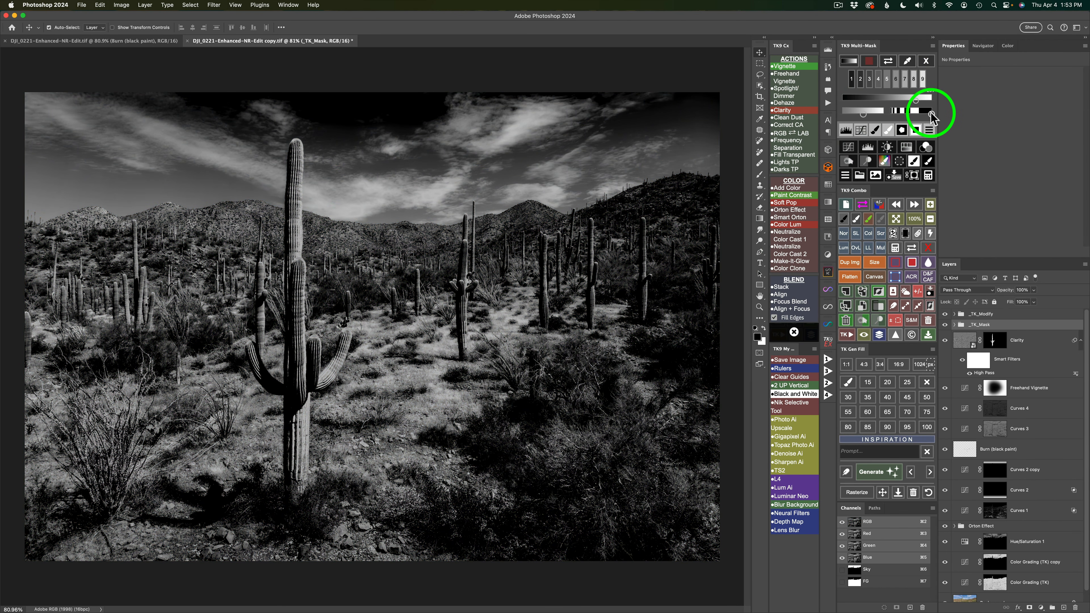
drag(930, 112, 910, 114)
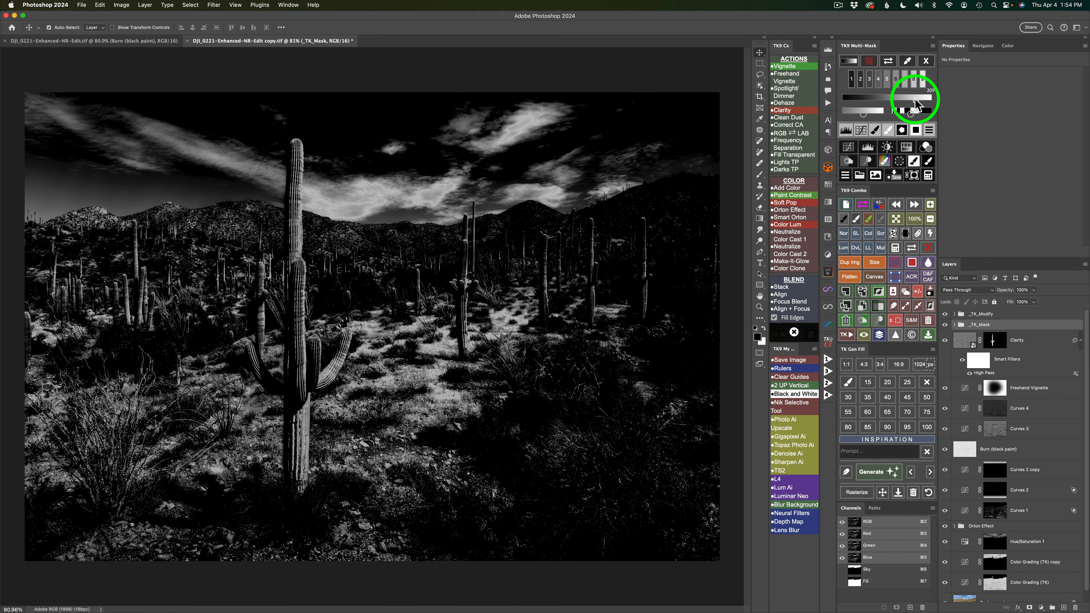
drag(913, 99, 923, 99)
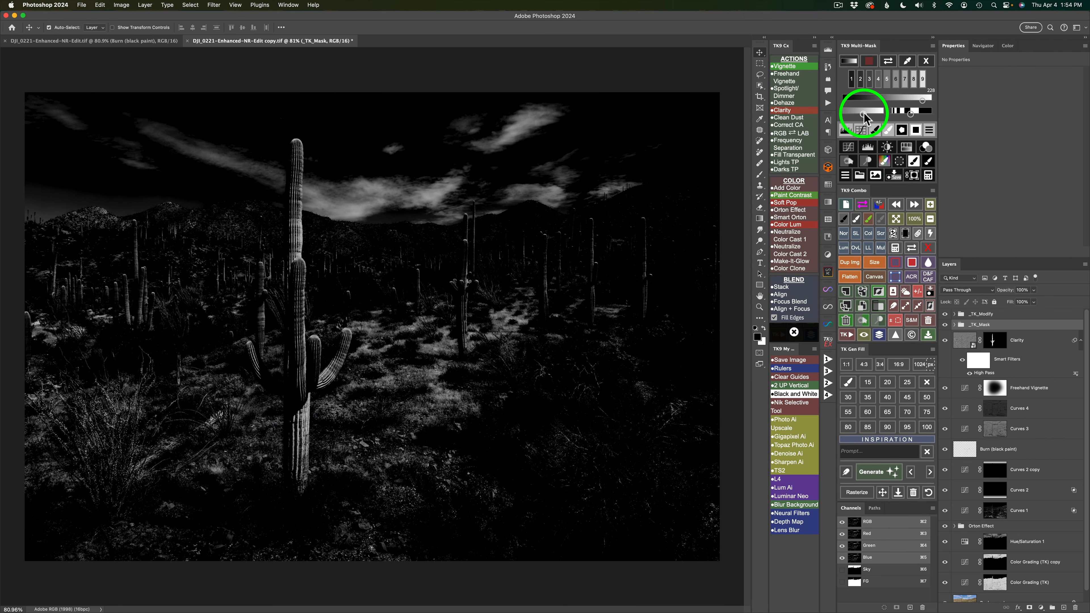
drag(865, 118, 871, 114)
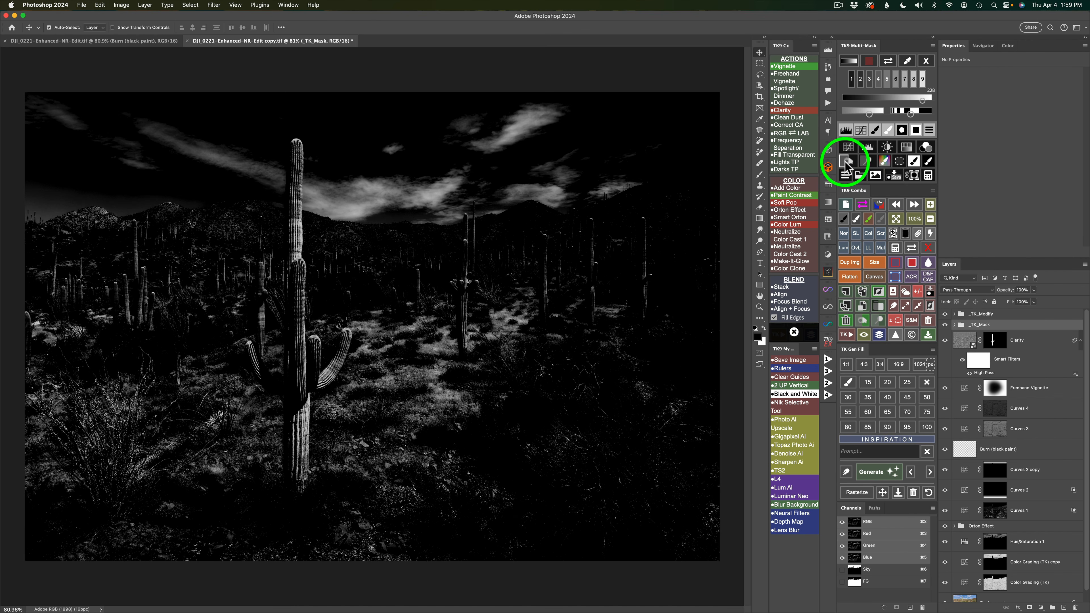
Add a Burn (black paint) layer through the mask and darken the main cactus's trunk and arms with a 50% opacity brush.
click(855, 160)
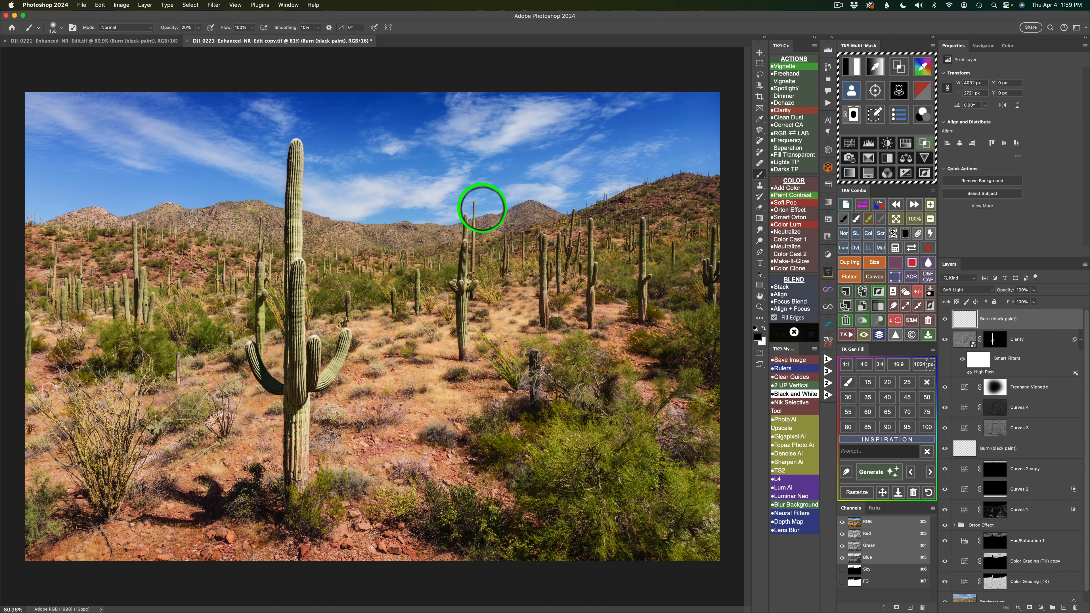
key(5)
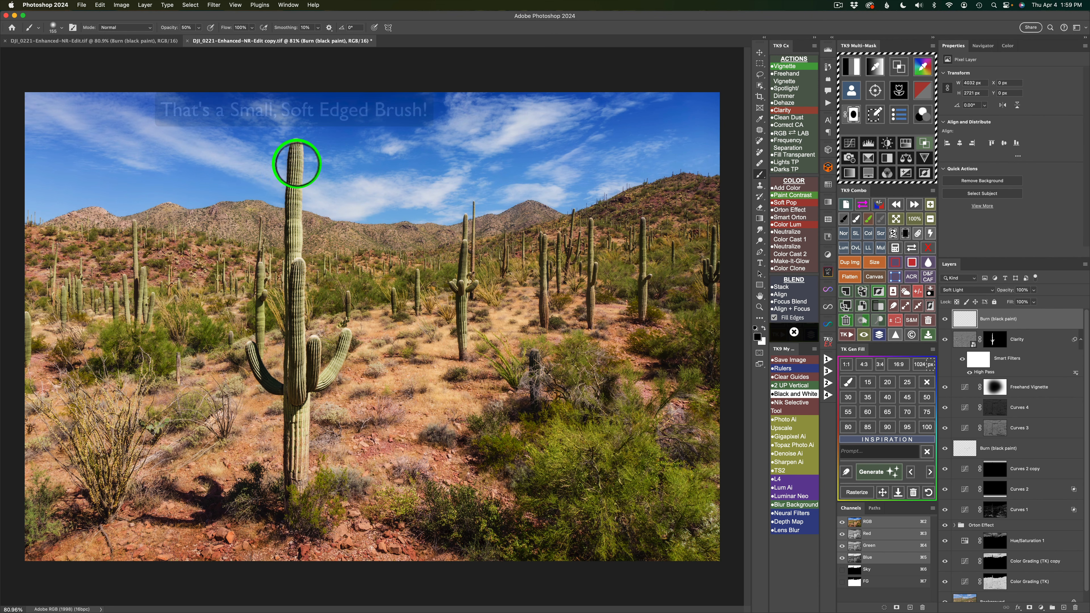
drag(296, 163, 285, 164)
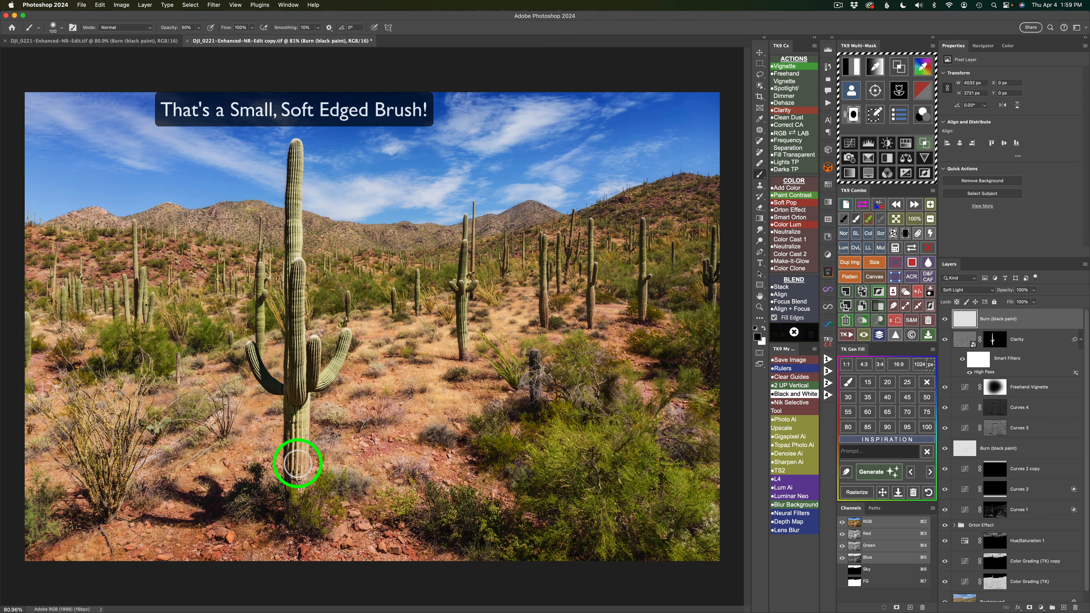
mouse_move(300, 416)
mouse_down()
mouse_move(299, 443)
mouse_move(301, 399)
mouse_move(298, 483)
mouse_up()
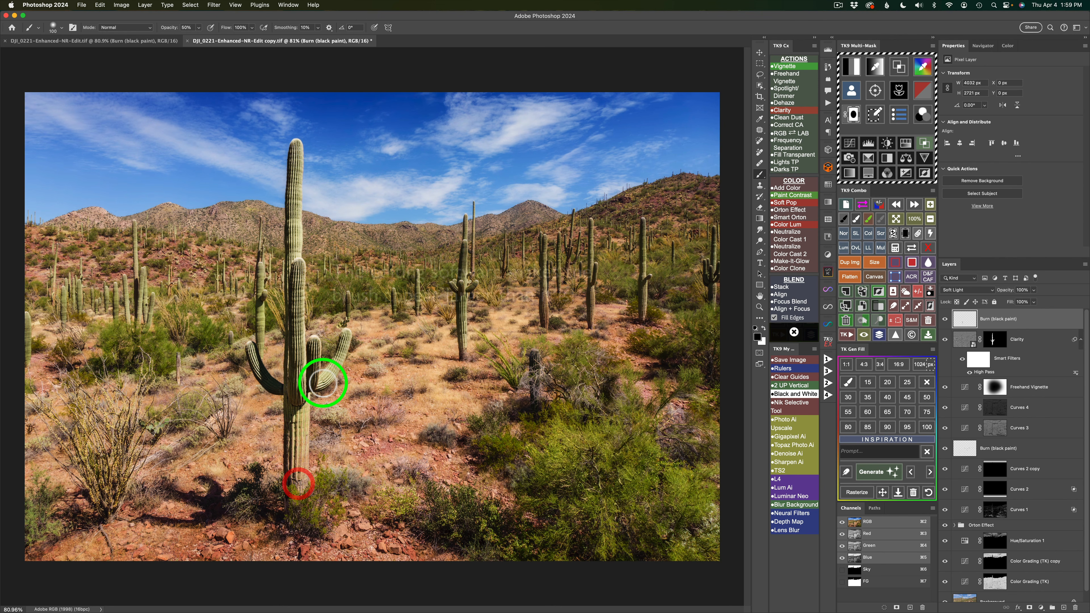
mouse_move(324, 384)
mouse_down()
mouse_move(343, 349)
mouse_move(319, 401)
mouse_move(297, 320)
mouse_up()
drag(297, 320, 289, 202)
mouse_move(290, 225)
mouse_down()
mouse_move(295, 145)
mouse_move(303, 418)
mouse_move(265, 387)
mouse_move(248, 348)
mouse_move(263, 382)
mouse_up()
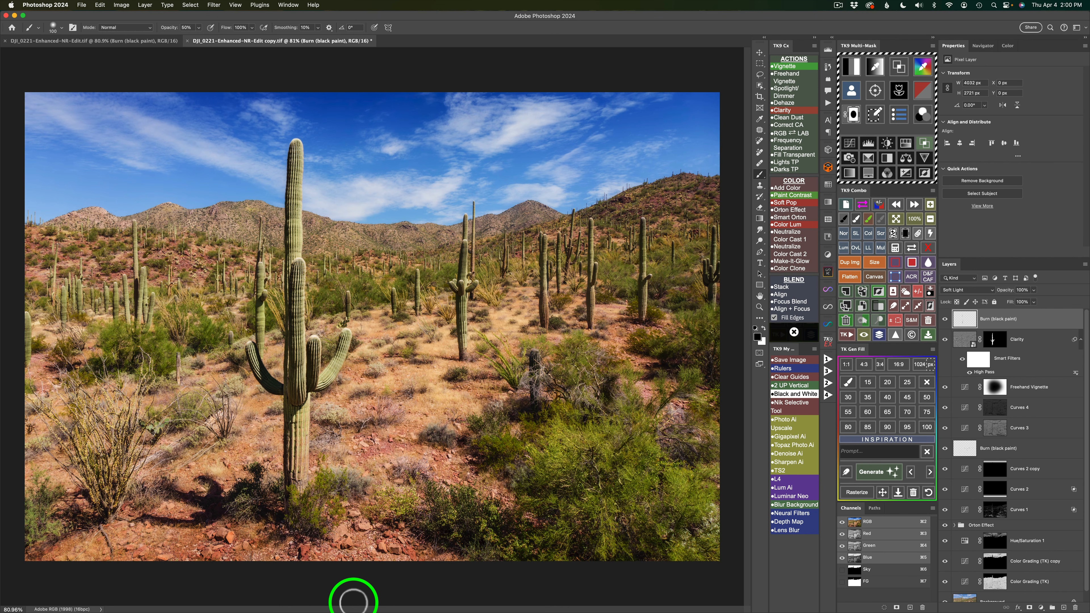
Compare the photo with and without the new burn layer, and with all adjustment layers hidden against the finished edit.
click(946, 320)
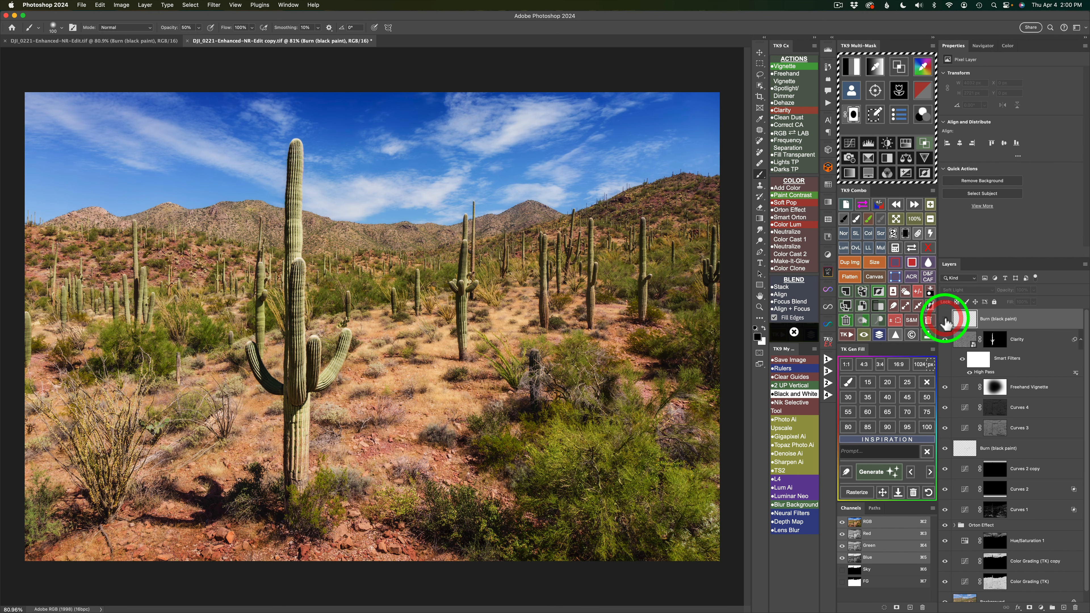
click(946, 320)
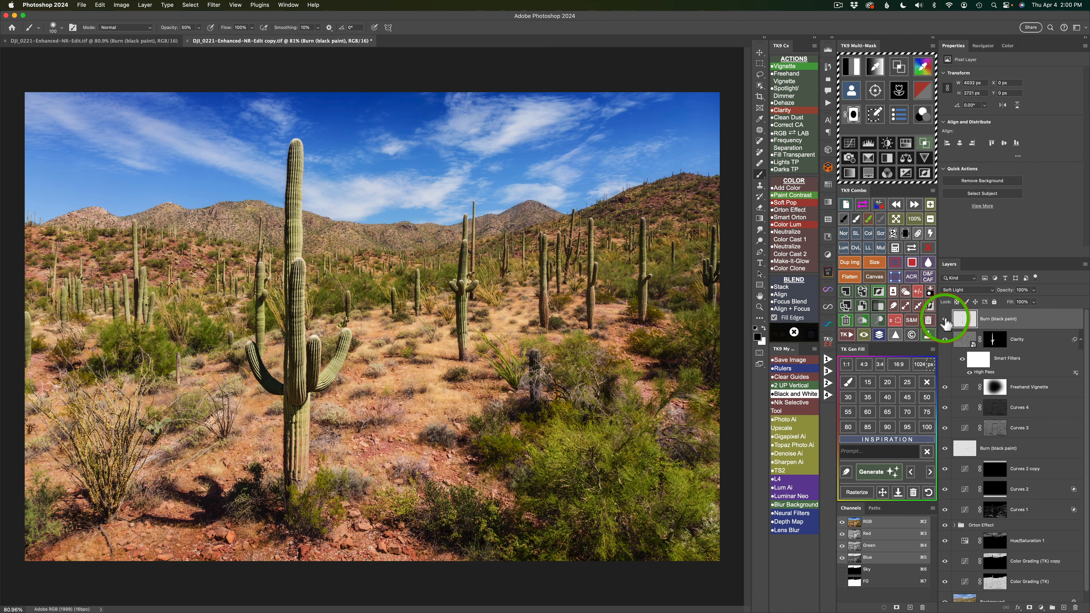
click(945, 320)
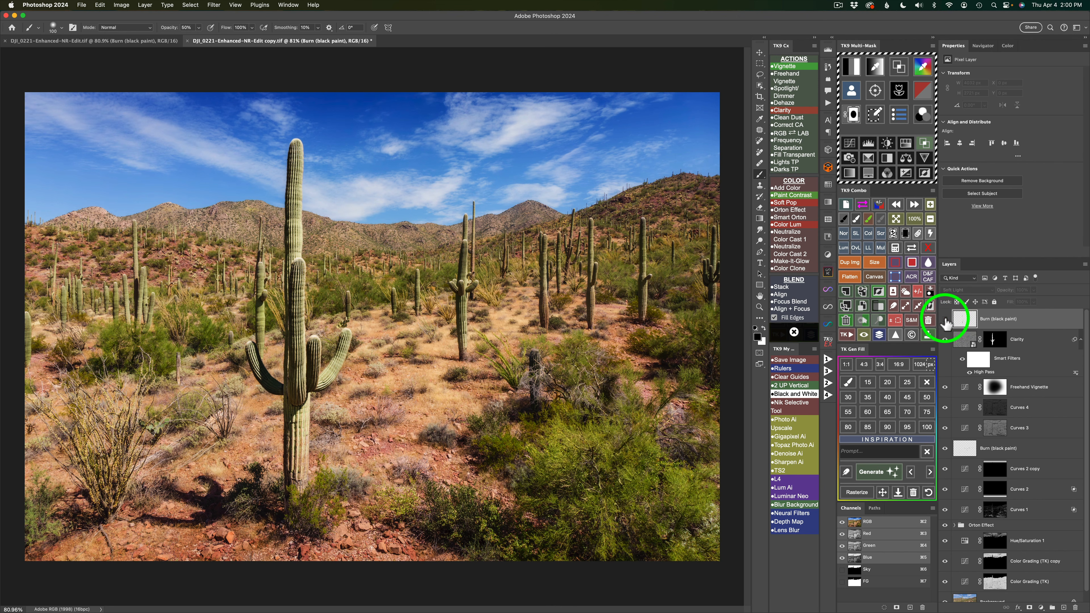
click(945, 320)
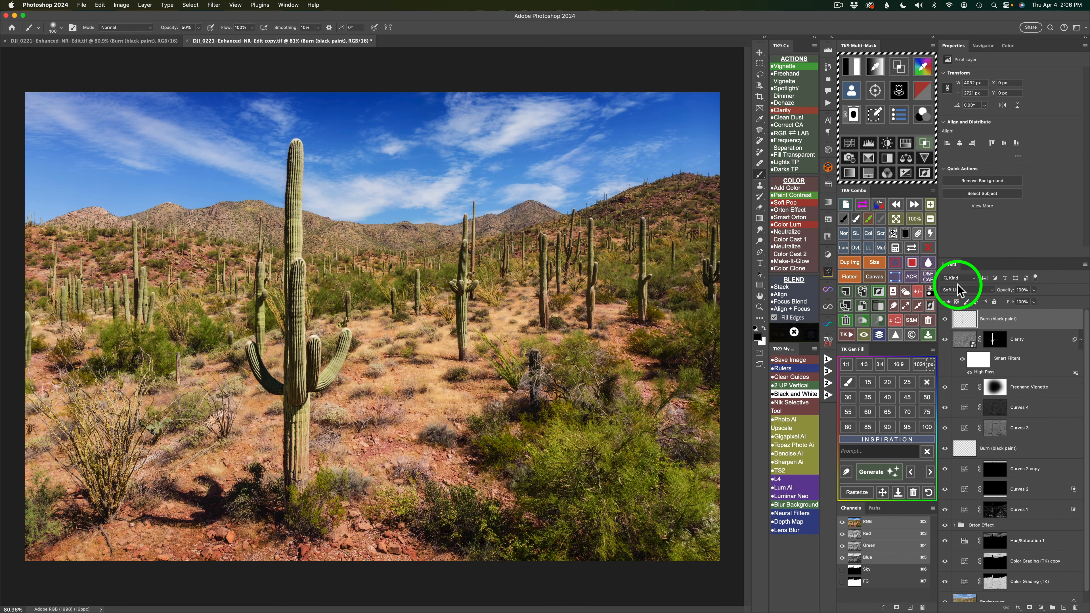
click(879, 336)
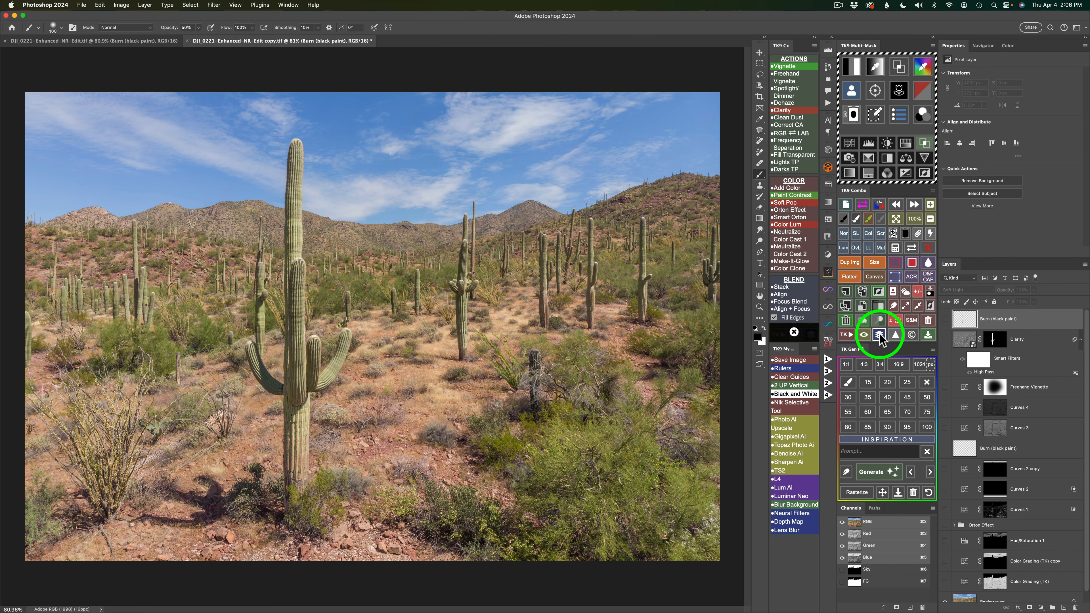
click(880, 336)
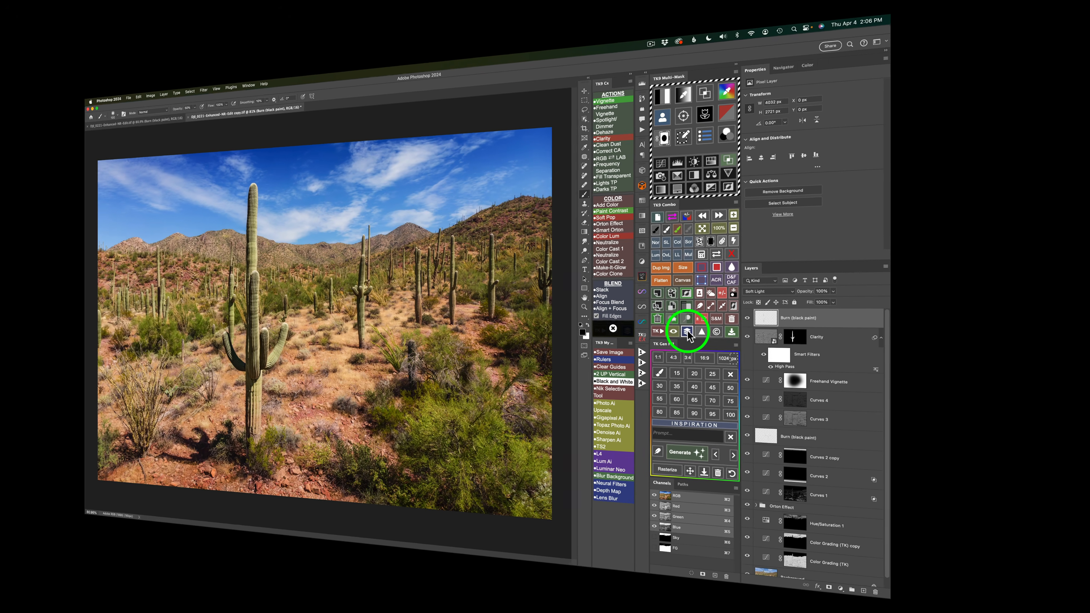